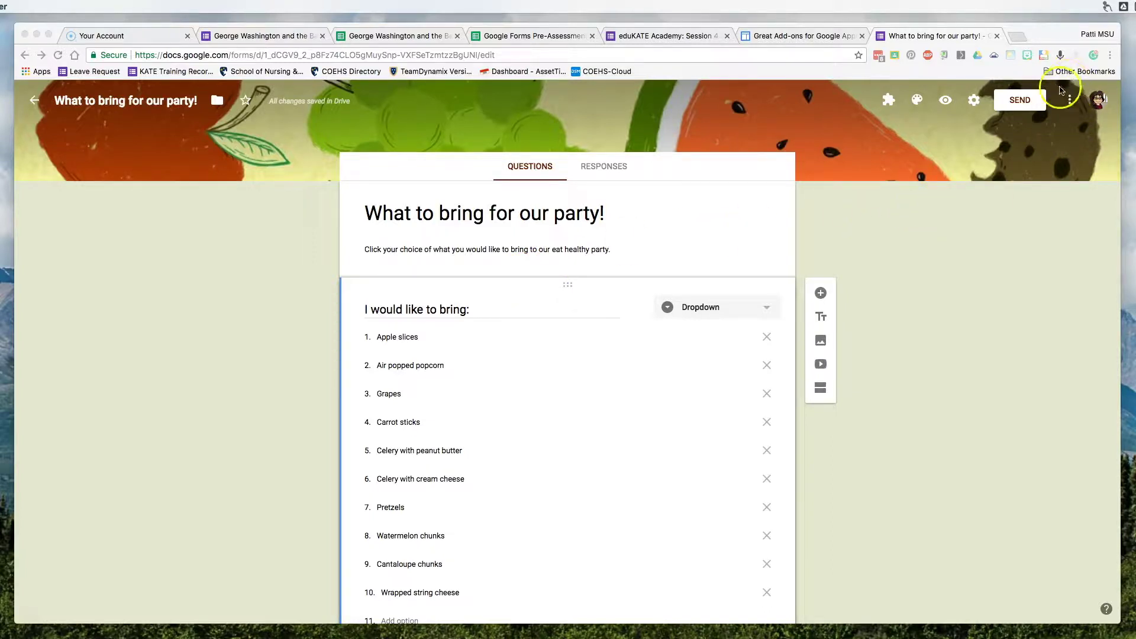
Browse the form's add-ons gallery and open the details of Choice Eliminator 2.
click(1070, 104)
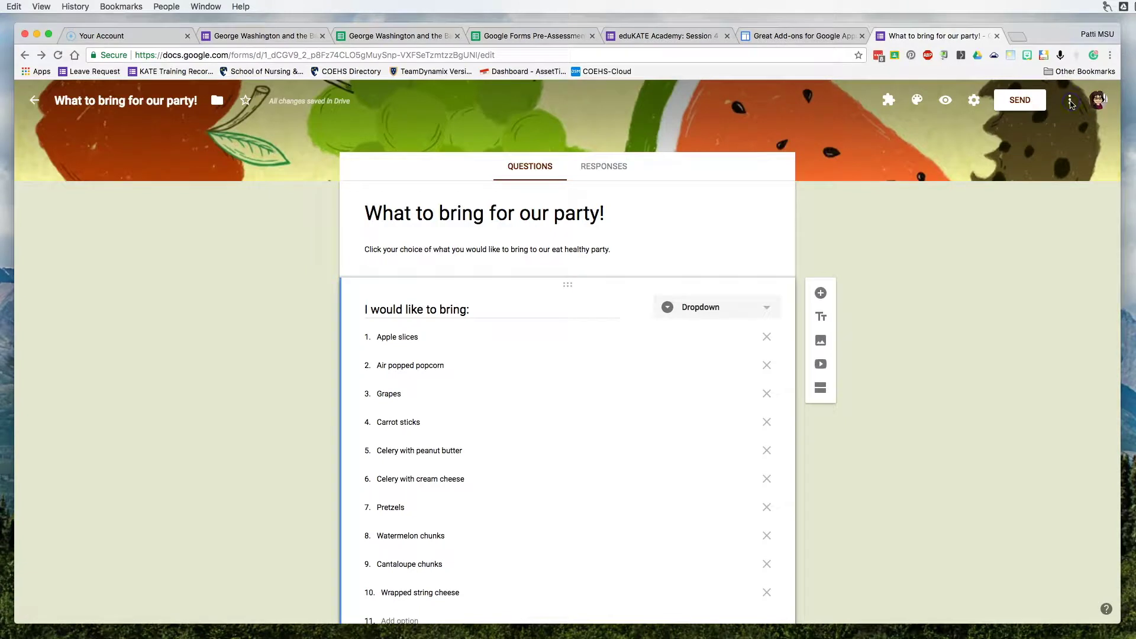
click(1070, 104)
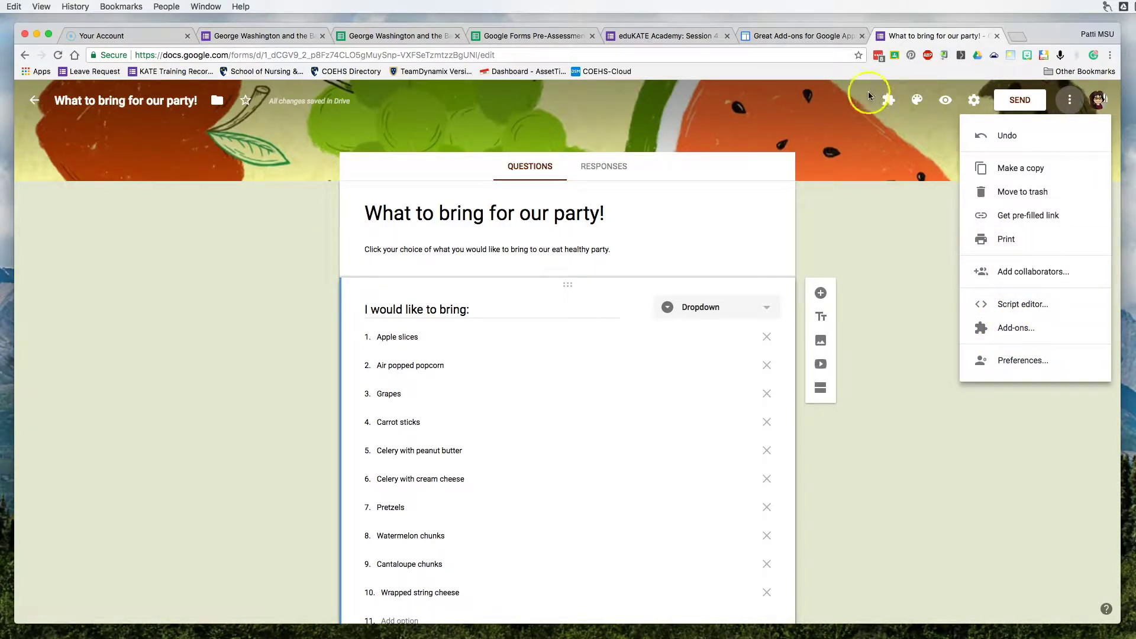
click(1015, 328)
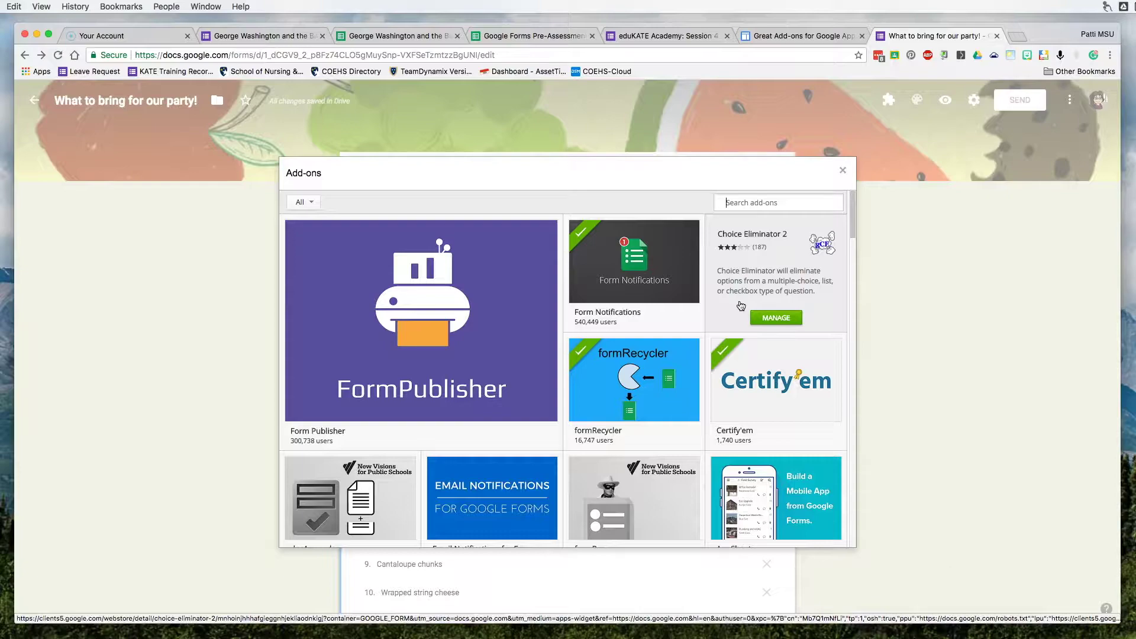
scroll(720, 337, down, 10)
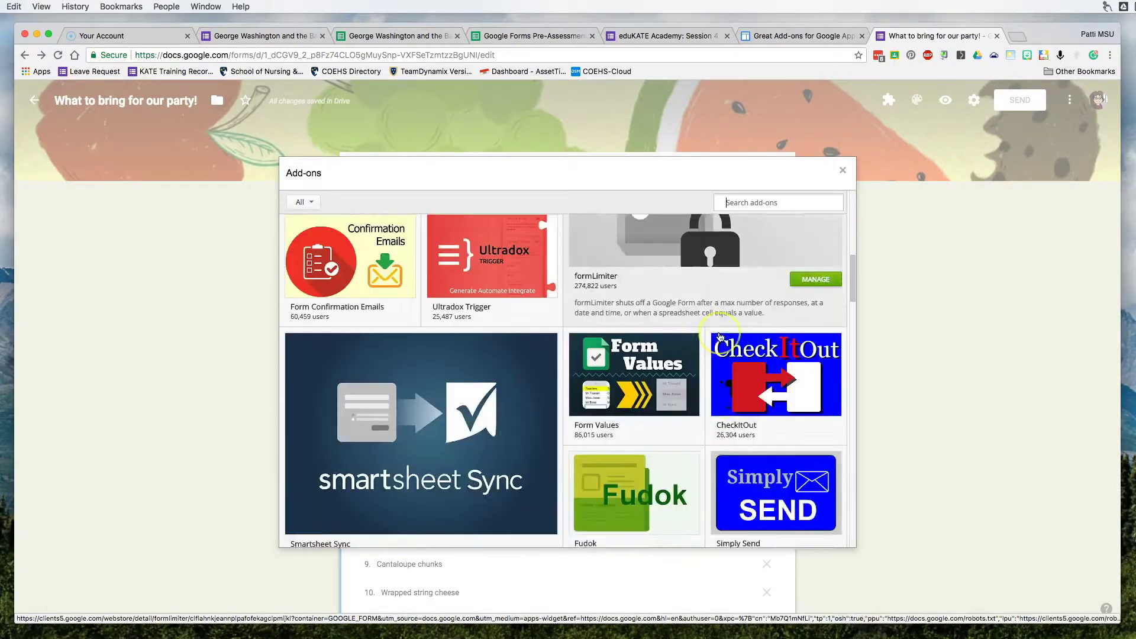
scroll(719, 337, down, 3)
scroll(720, 337, up, 5)
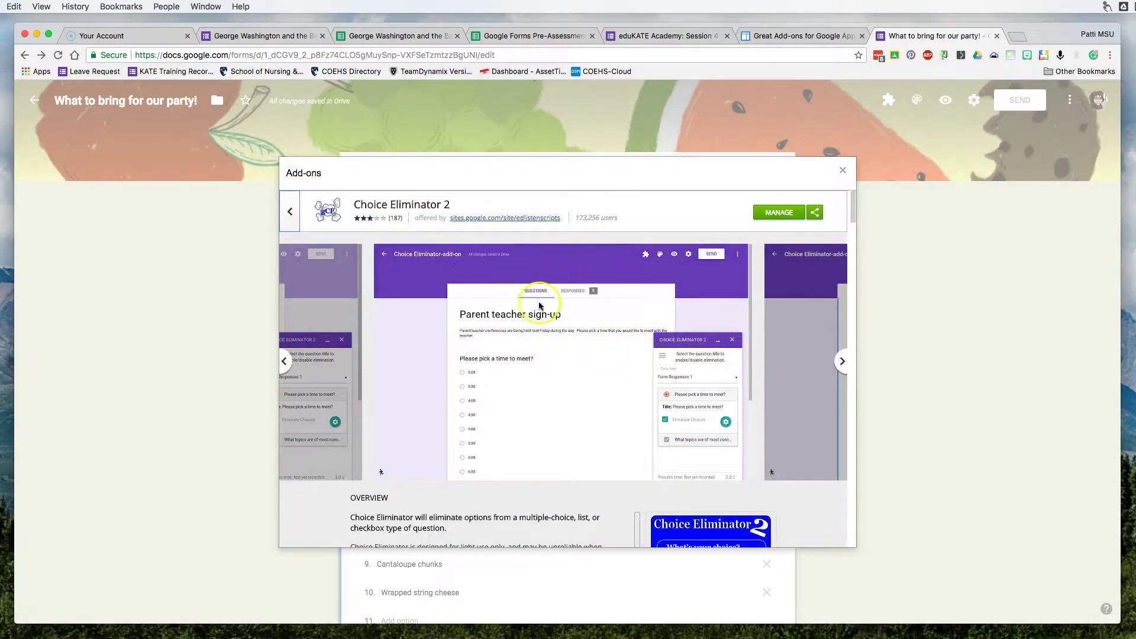
Review the Choice Eliminator 2 overview and sample screenshots, and close the add-ons gallery.
scroll(587, 406, down, 3)
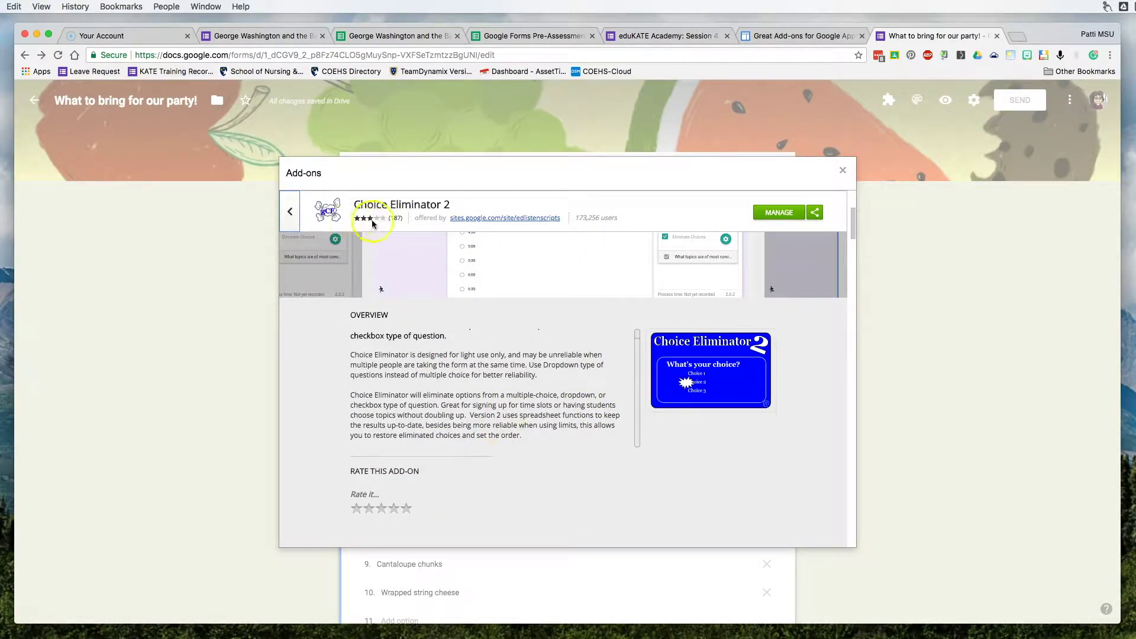
scroll(456, 278, up, 3)
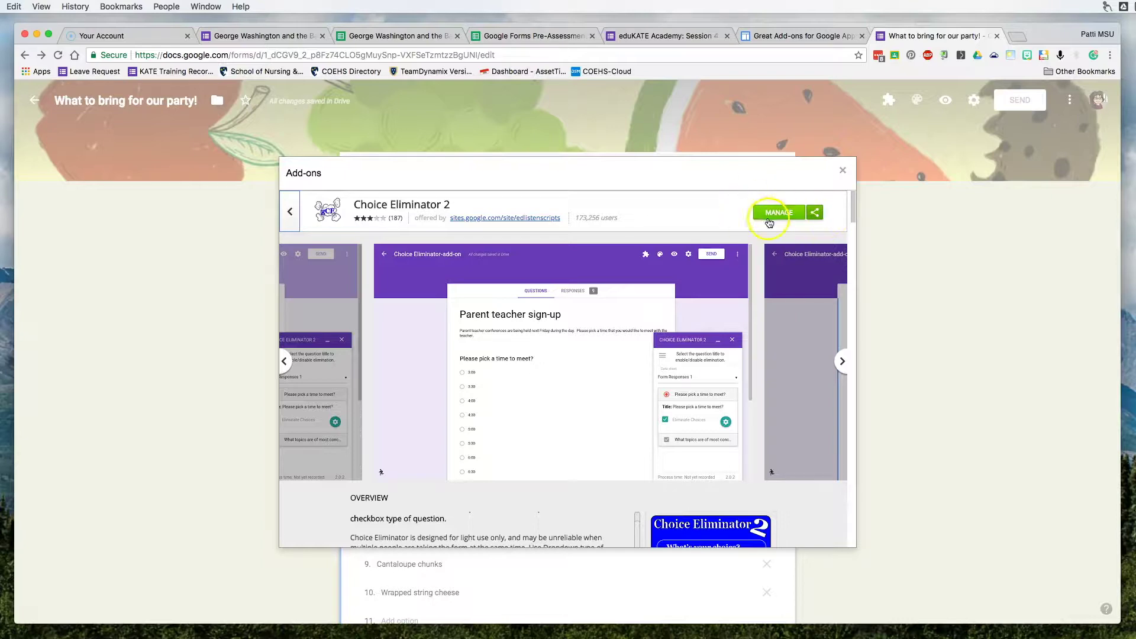
click(841, 362)
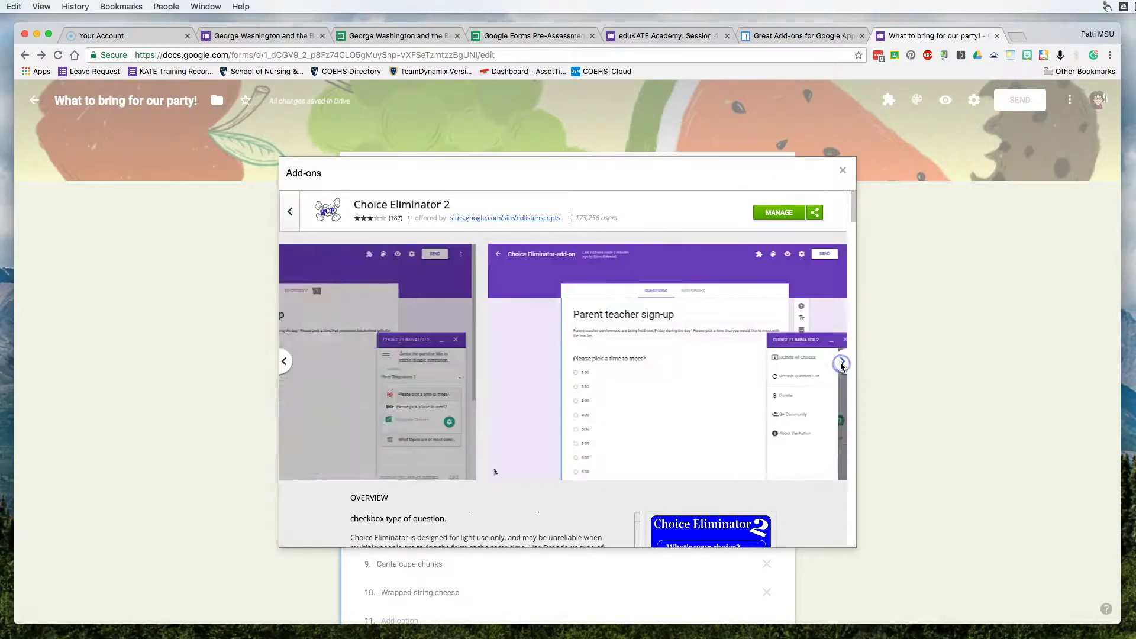
click(842, 362)
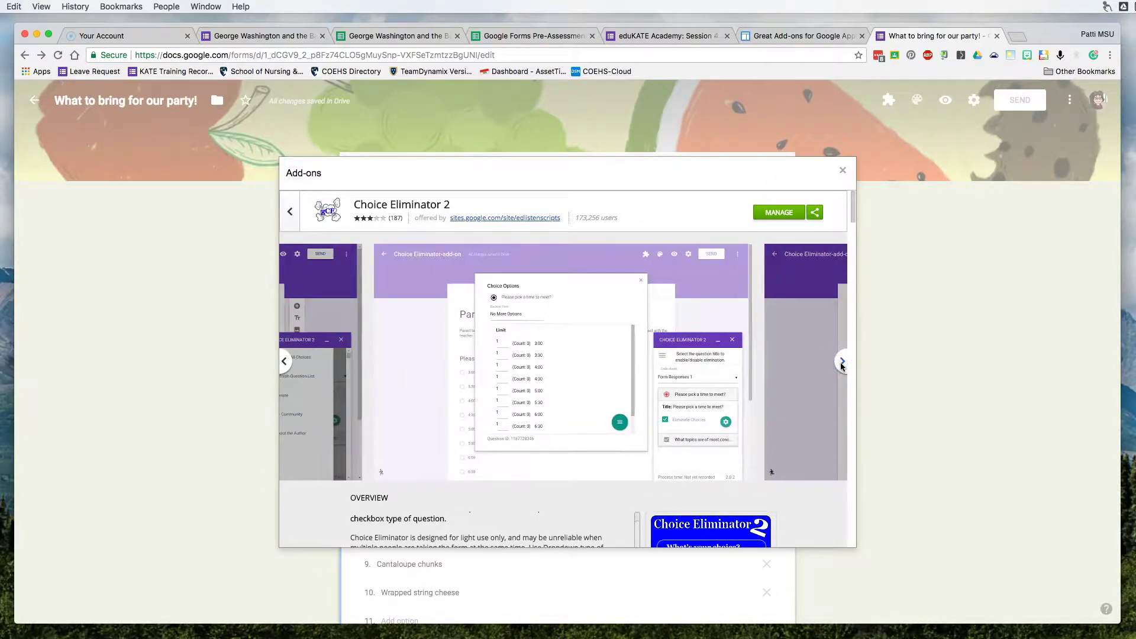
click(842, 362)
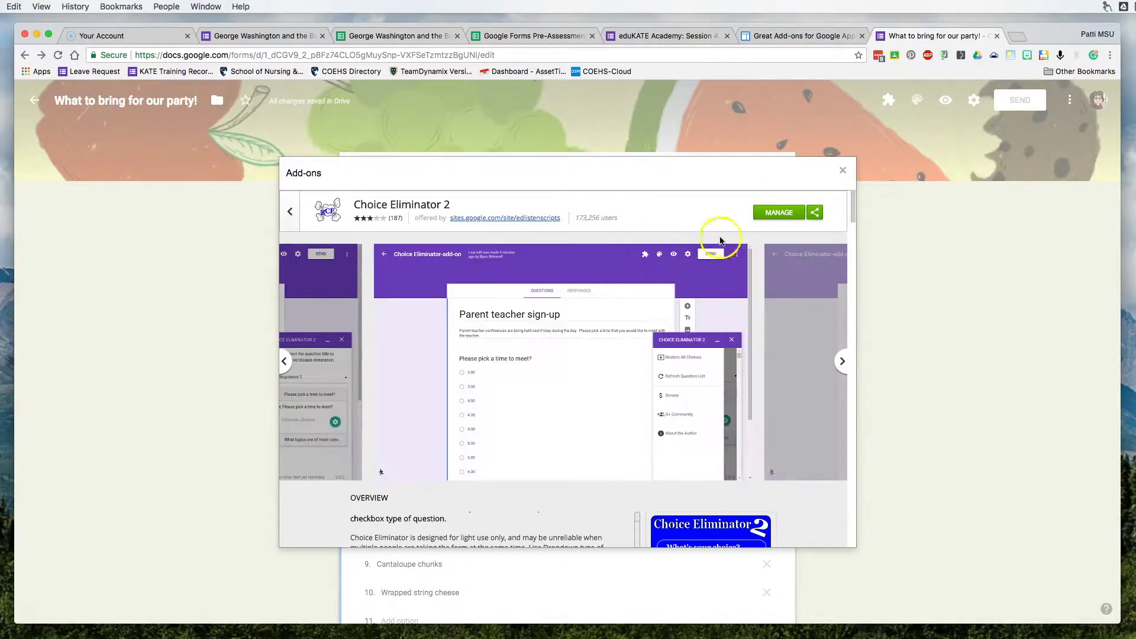
click(843, 172)
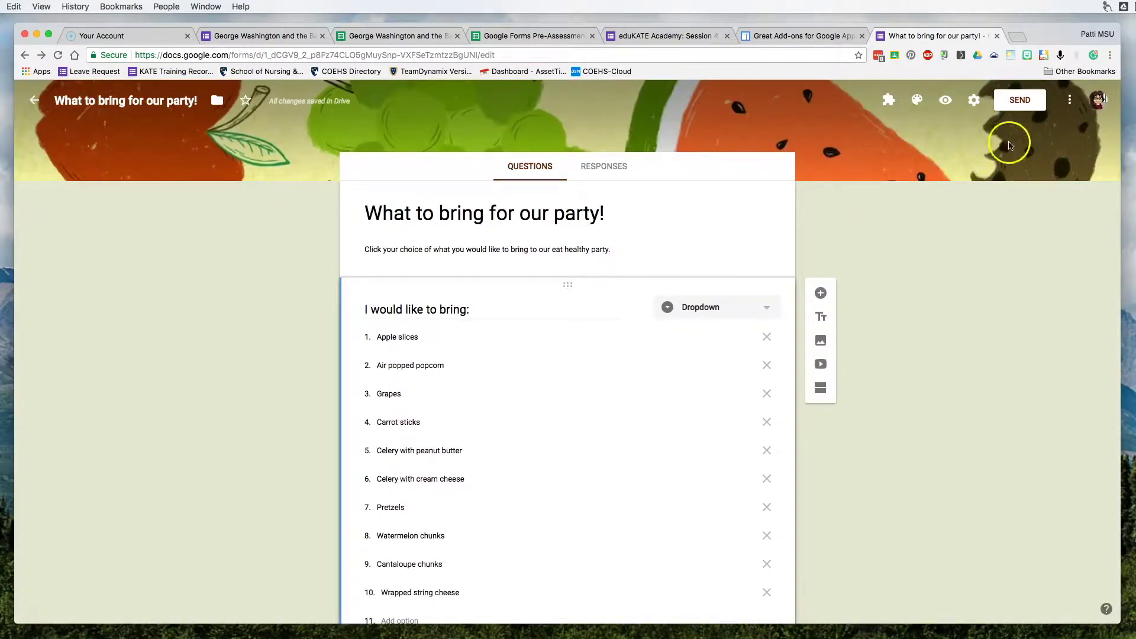
Launch the Choice Eliminator 2 add-on on the party form and dismiss the author's note.
click(889, 100)
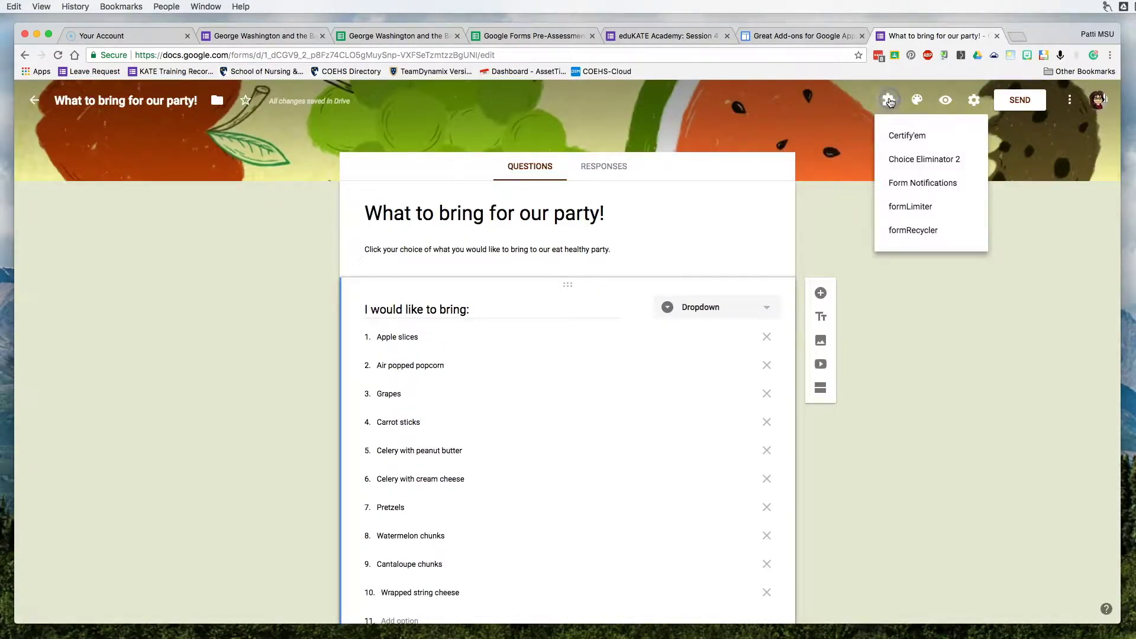
click(915, 163)
scroll(716, 268, down, 1)
scroll(717, 271, up, 1)
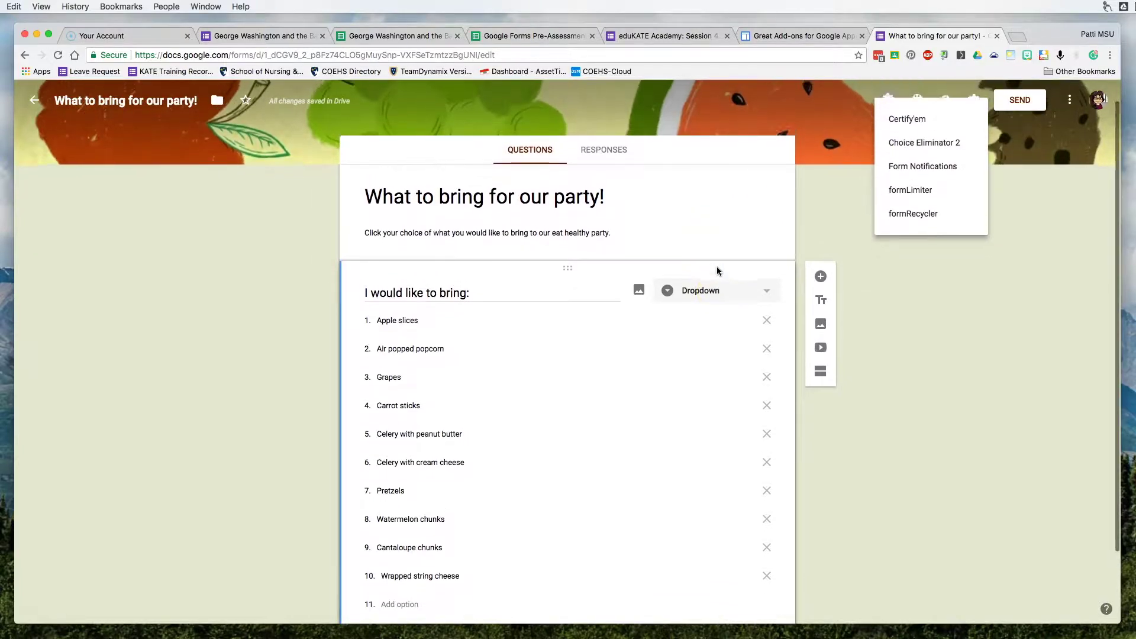
click(715, 267)
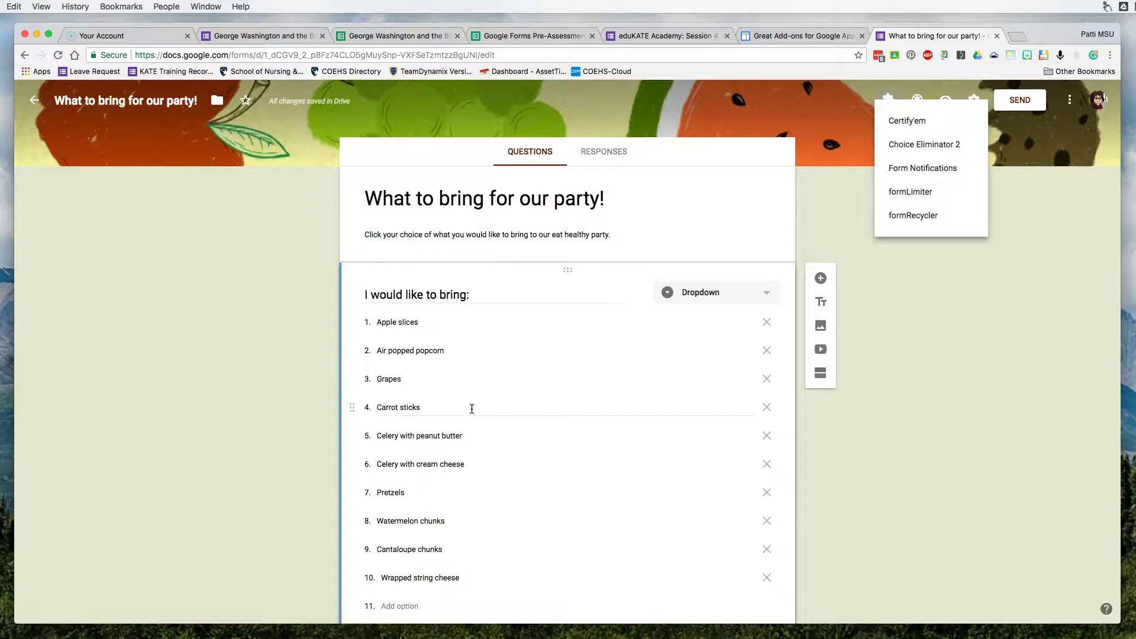
click(568, 271)
click(909, 149)
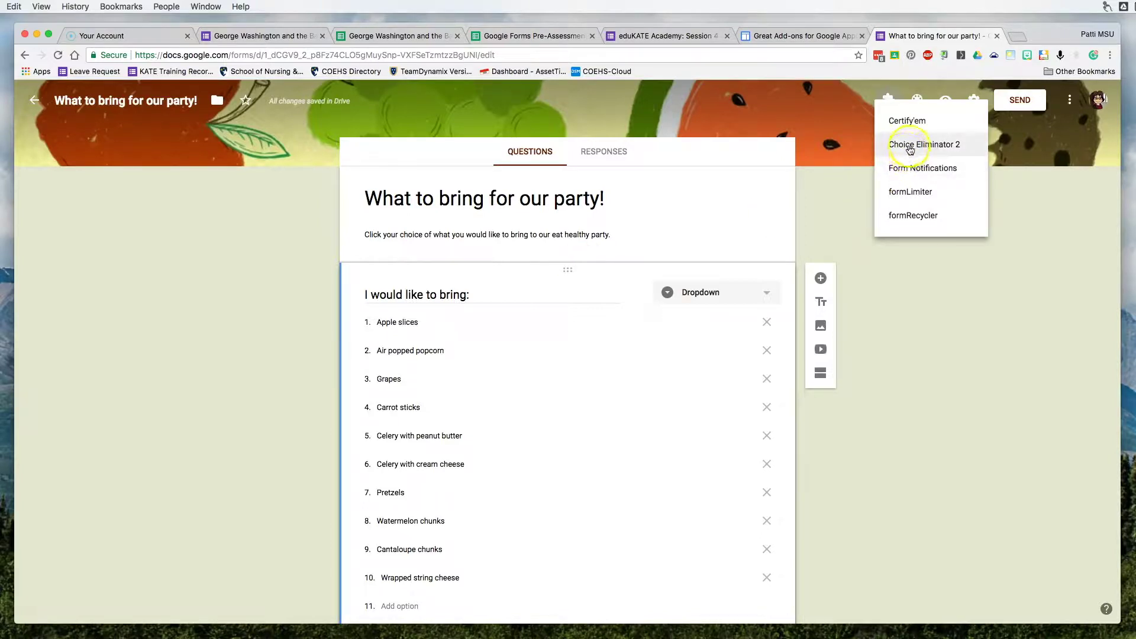
click(909, 149)
click(530, 158)
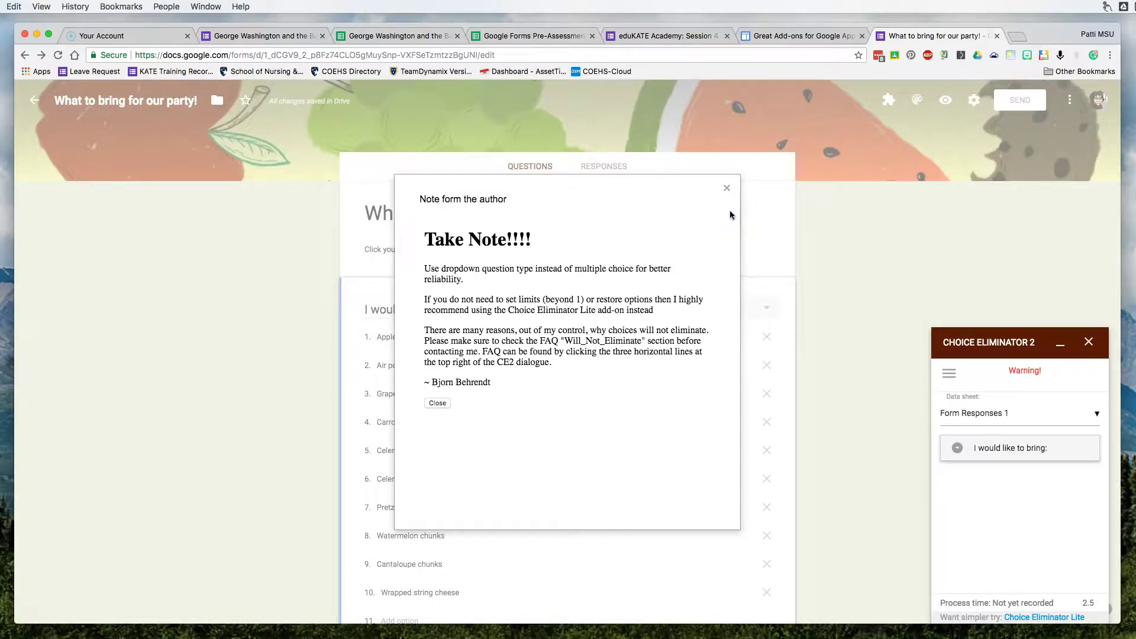
click(716, 194)
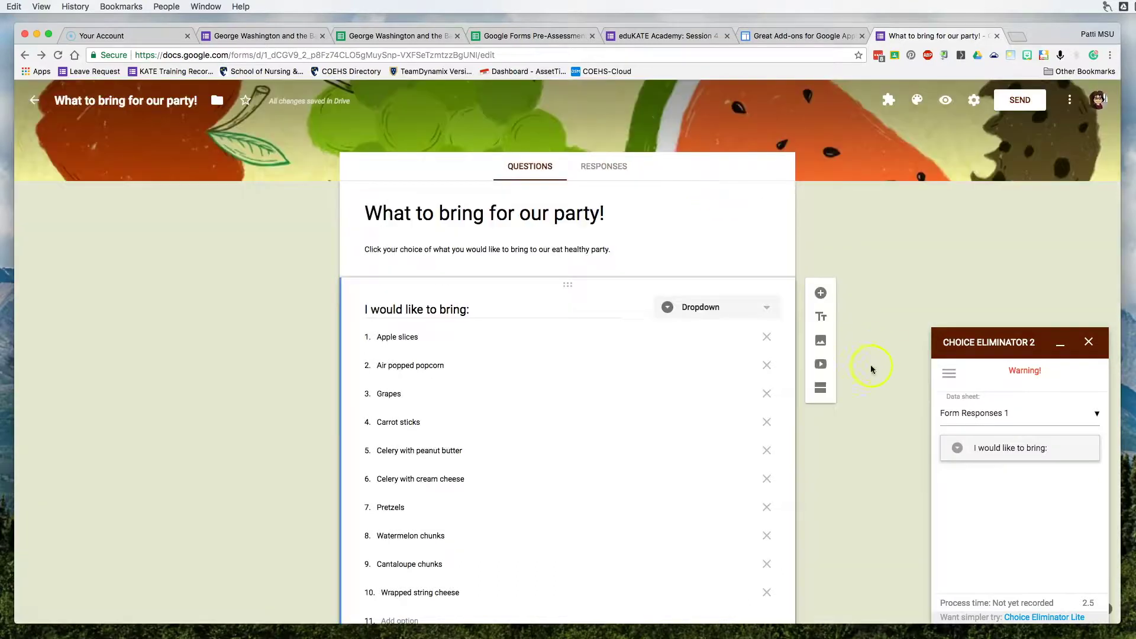
Enable choice elimination for the "I would like to bring:" question, keeping Form Responses 1 as the data sheet.
click(934, 412)
click(1019, 453)
click(954, 498)
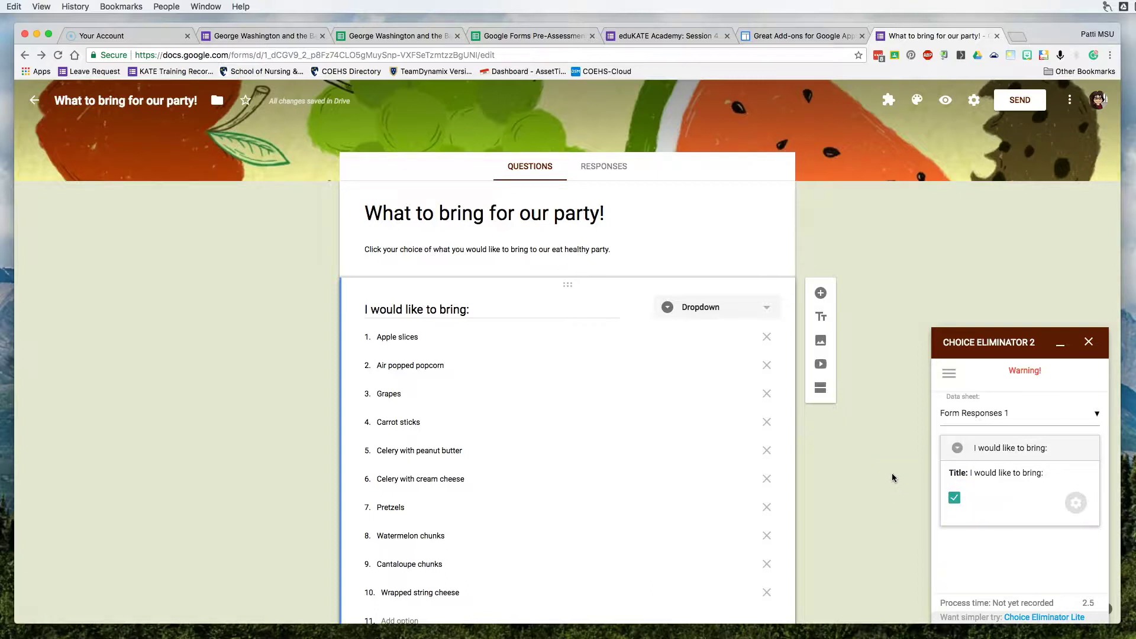
click(903, 457)
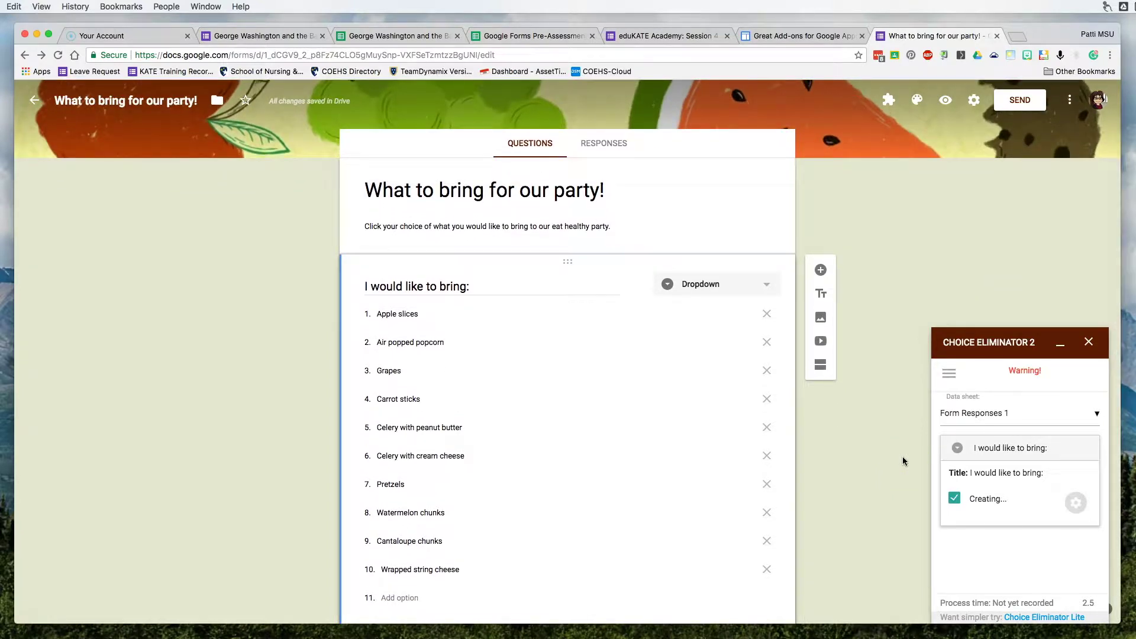
In the question's choice options, set the limits for Apple slices, Air popped popcorn and Grapes to 2 each.
click(1079, 506)
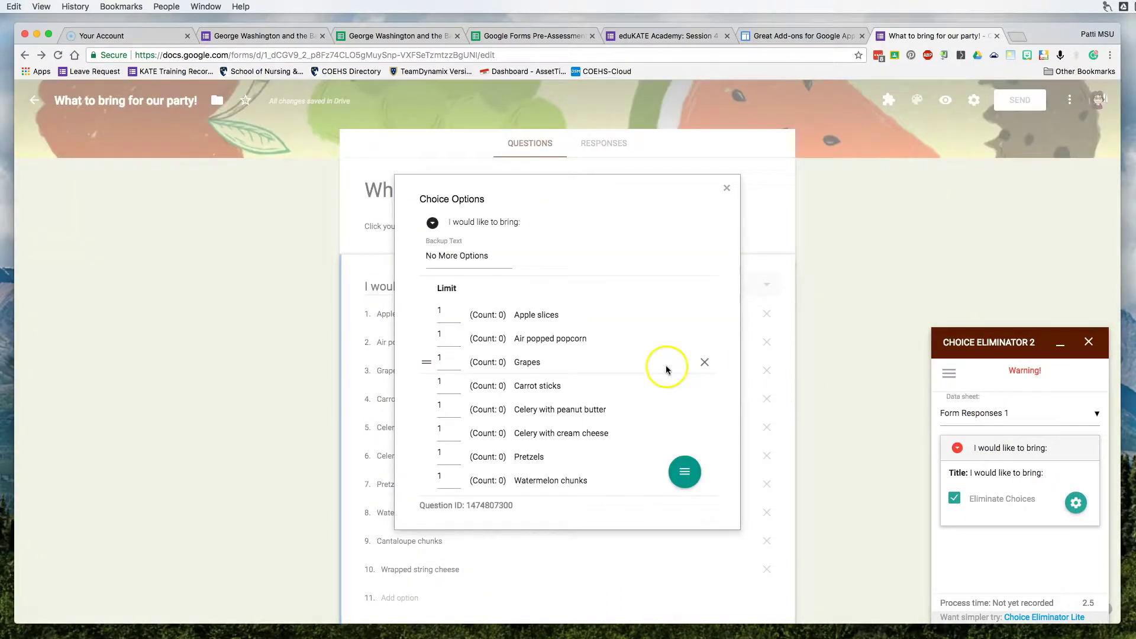
scroll(545, 352, down, 3)
scroll(549, 347, up, 3)
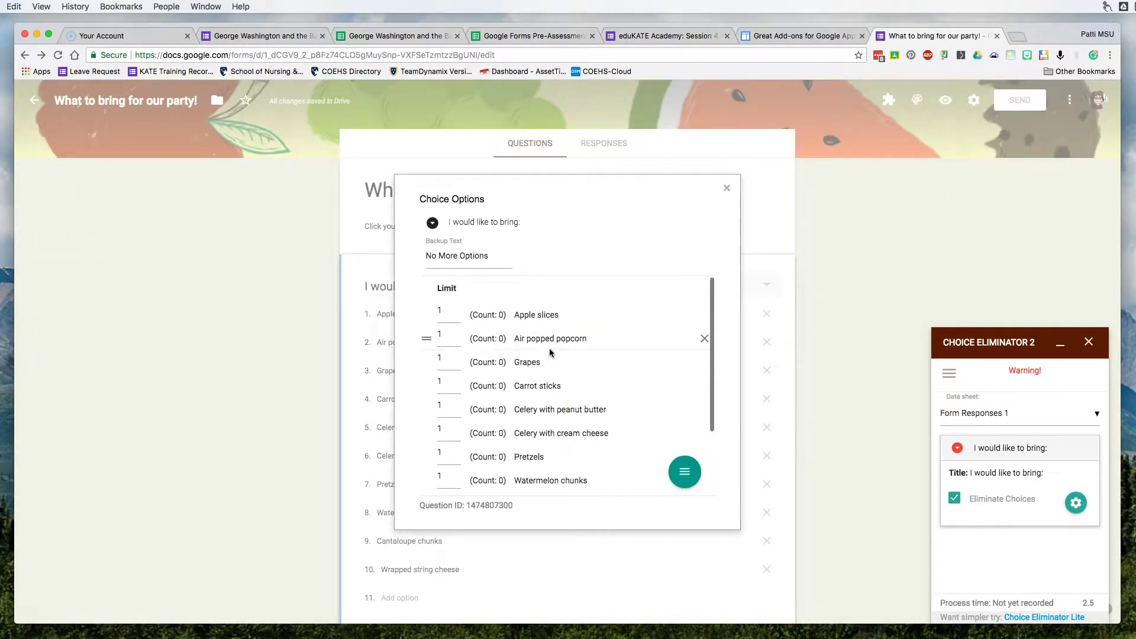
click(436, 311)
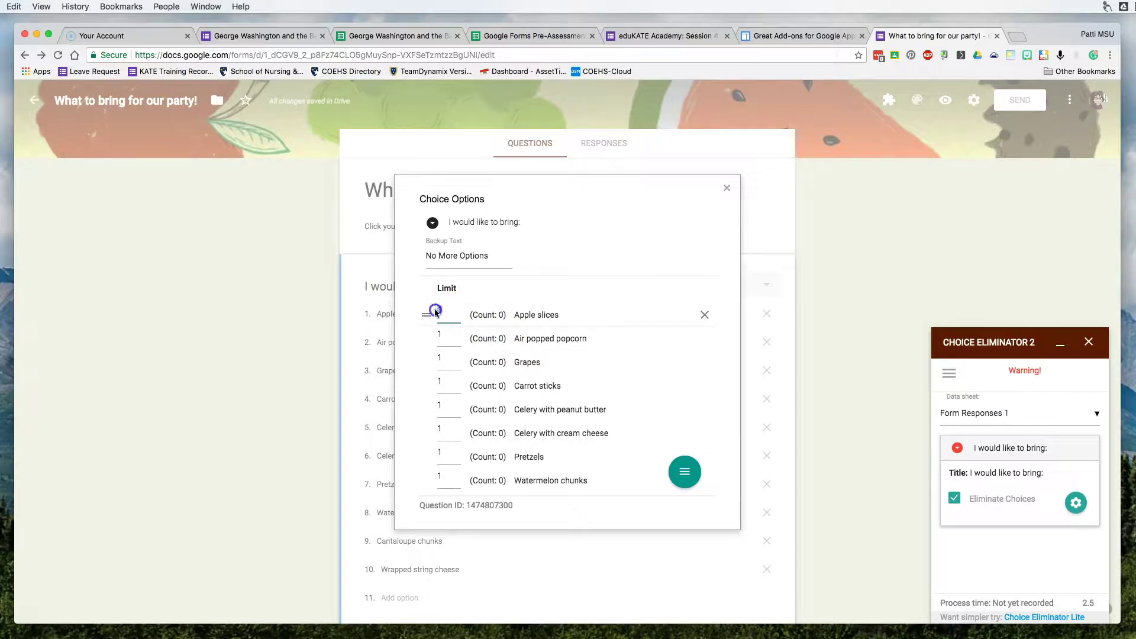
key(BackSpace)
text(2)
click(438, 336)
key(BackSpace)
text(3)
key(BackSpace)
text(2)
click(436, 360)
key(BackSpace)
text(2)
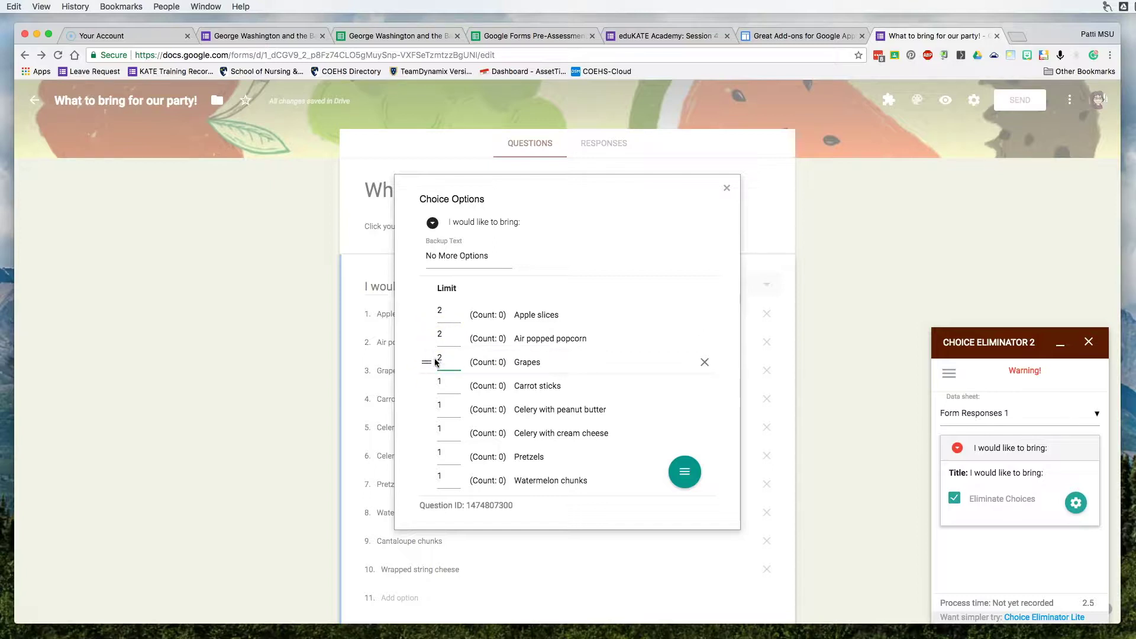
Set the limits for Watermelon chunks and Cantaloupe chunks to 2 each and for Wrapped string cheese to 3.
scroll(436, 385, down, 3)
click(437, 451)
key(BackSpace)
text(3)
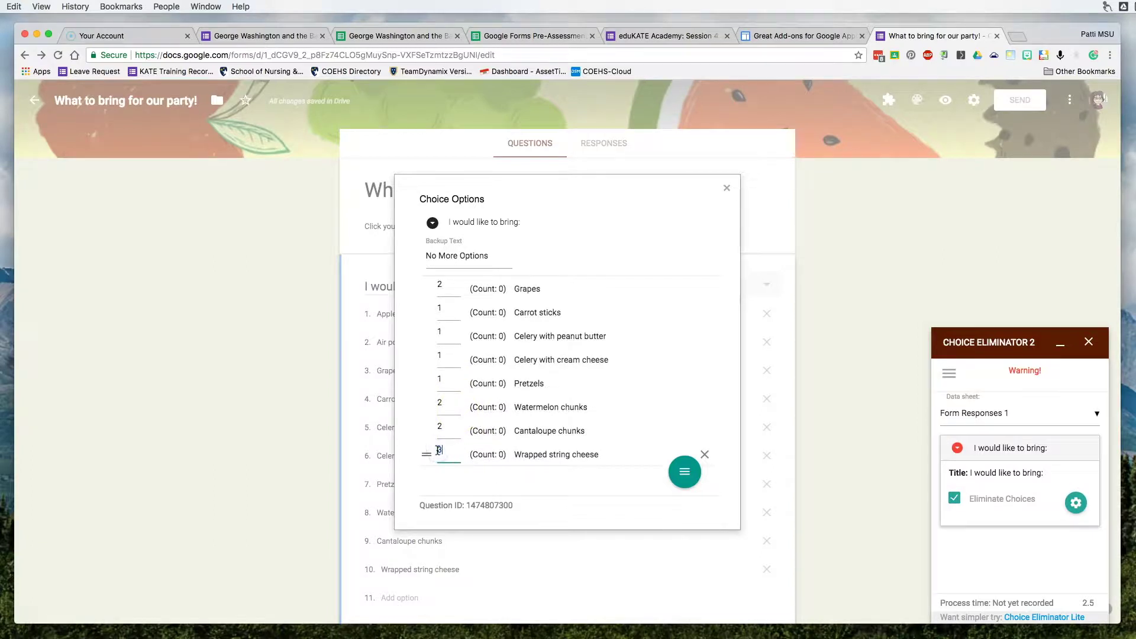
scroll(553, 405, down, 1)
scroll(556, 402, up, 3)
scroll(556, 403, down, 4)
Close the choice options and exit Choice Eliminator 2.
click(686, 472)
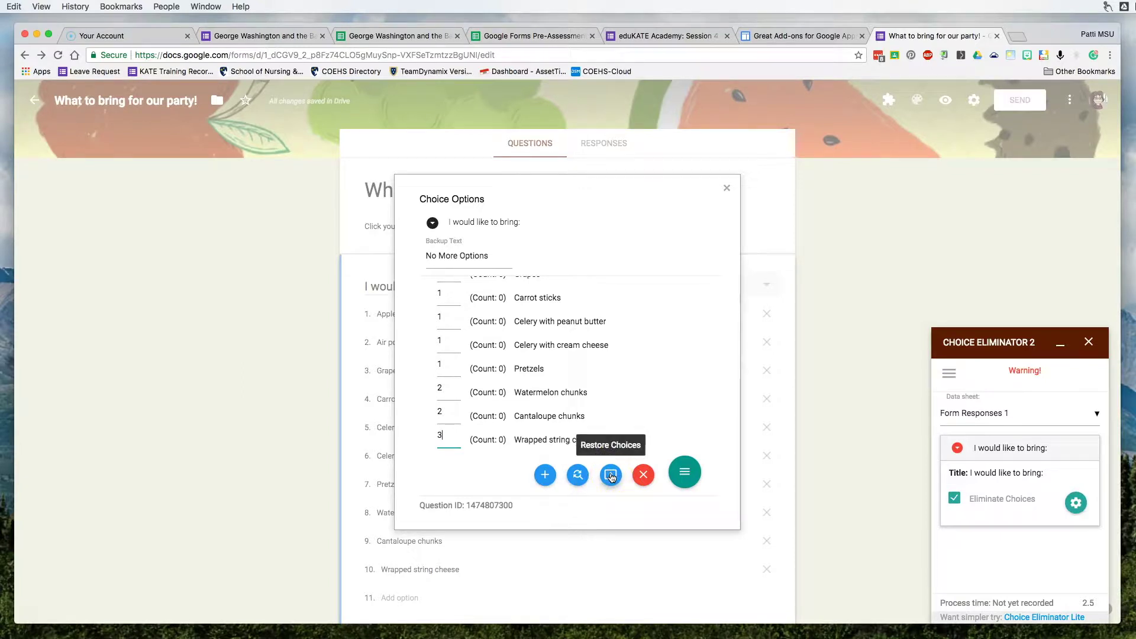
click(646, 475)
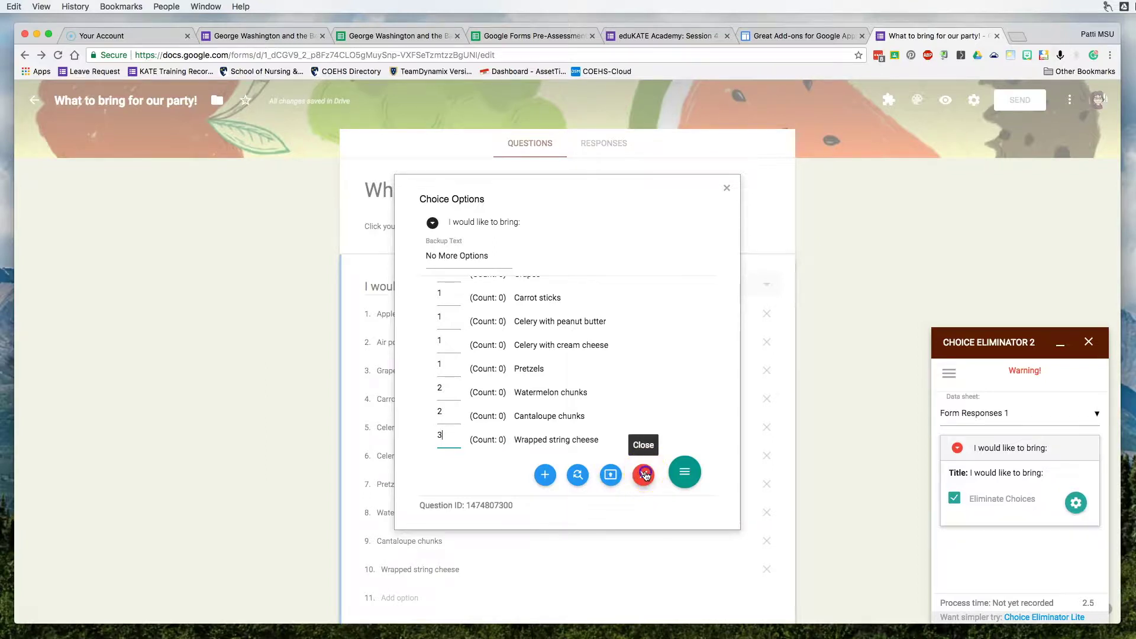
click(645, 476)
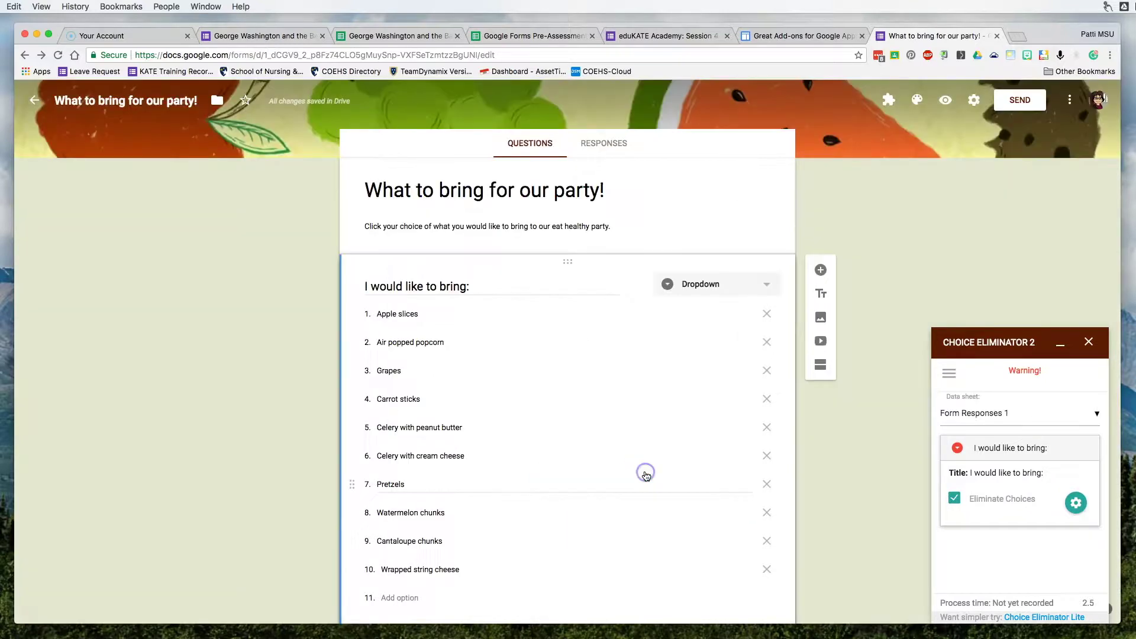
click(1088, 343)
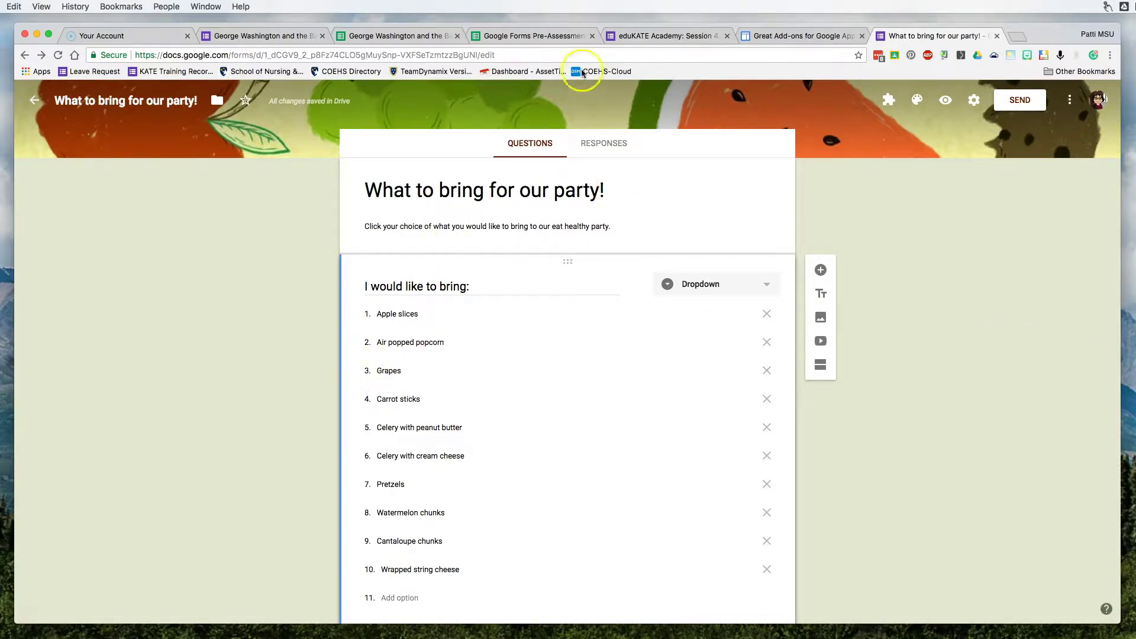
Preview the party form and submit a test response choosing Air popped popcorn.
click(948, 102)
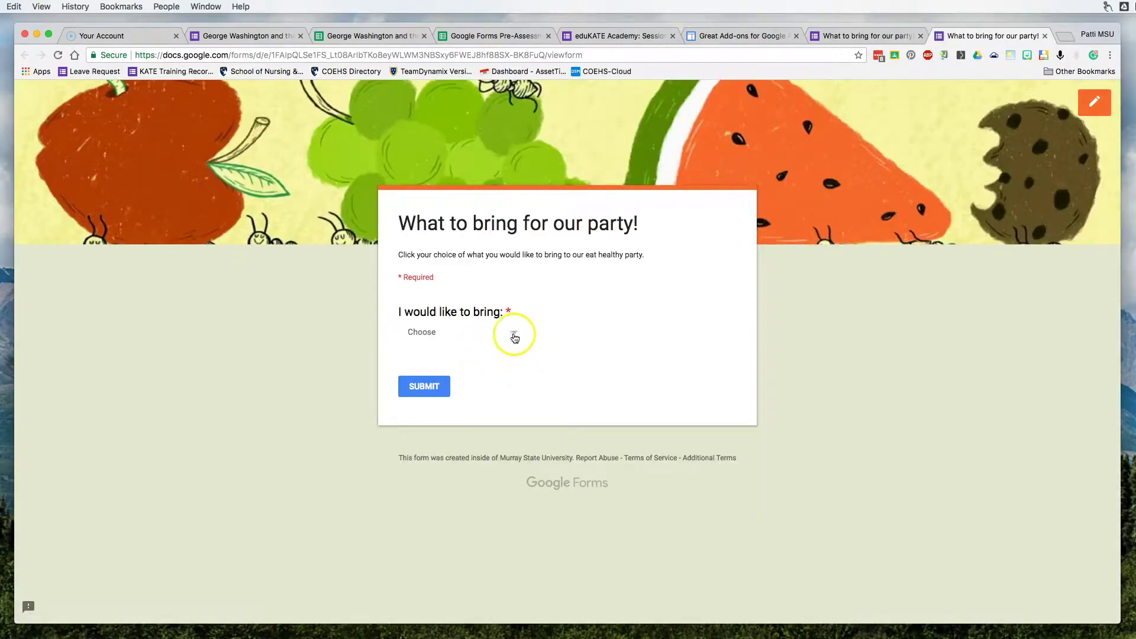
click(514, 333)
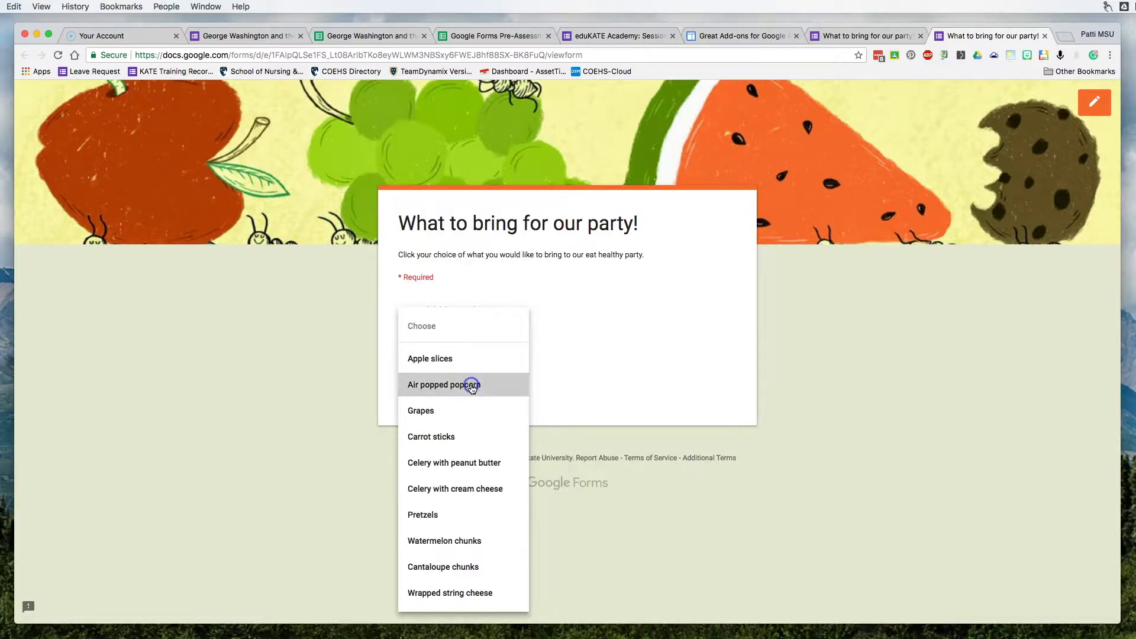
click(470, 385)
click(429, 389)
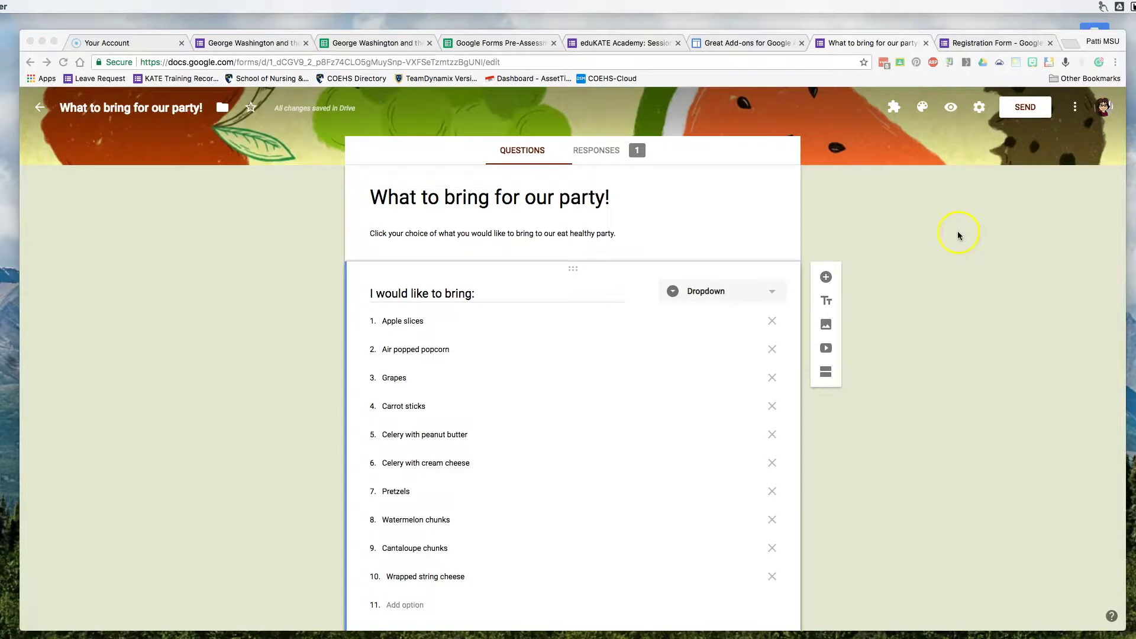
Check the summary of responses for the party form and return to its questions.
click(601, 152)
click(601, 152)
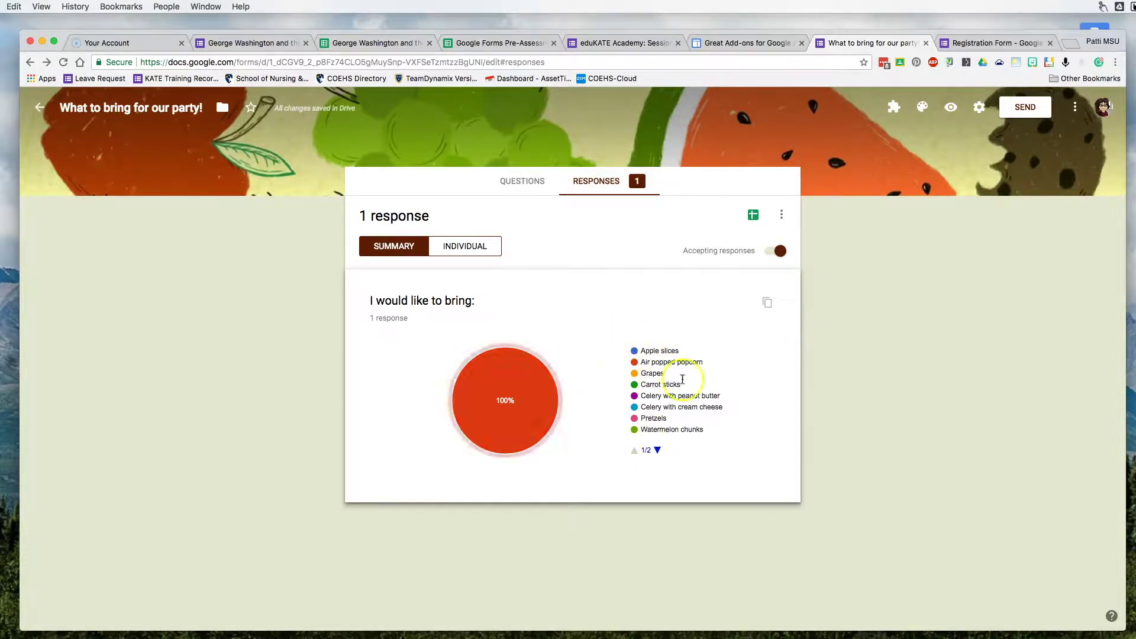
click(522, 181)
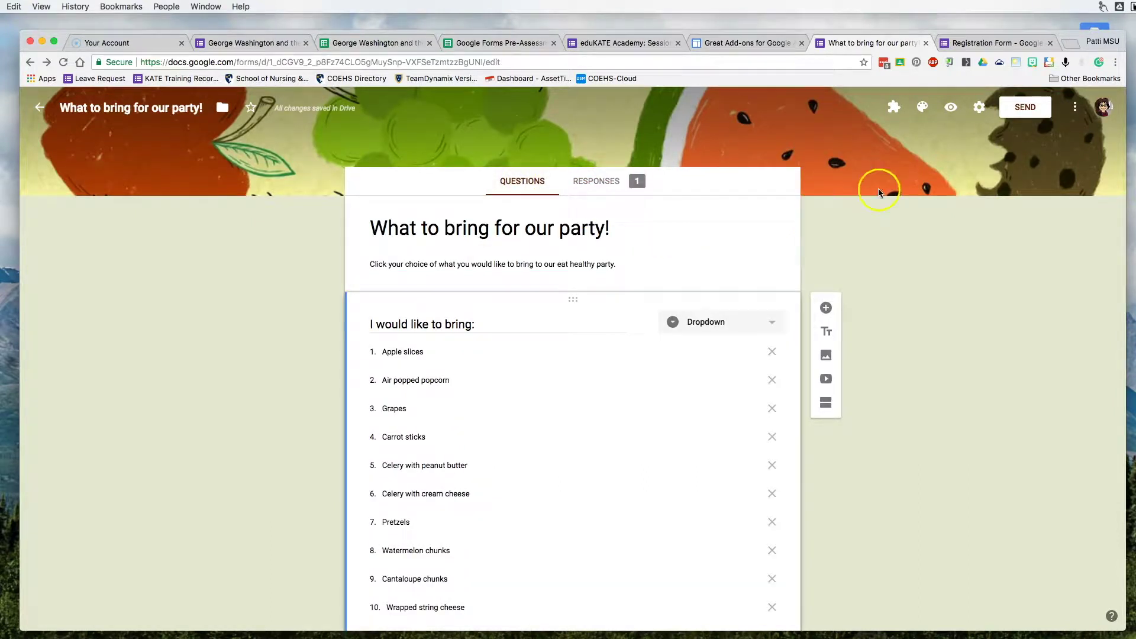
Close the registration form, preview the party form again and submit another test response choosing Air popped popcorn.
click(1050, 42)
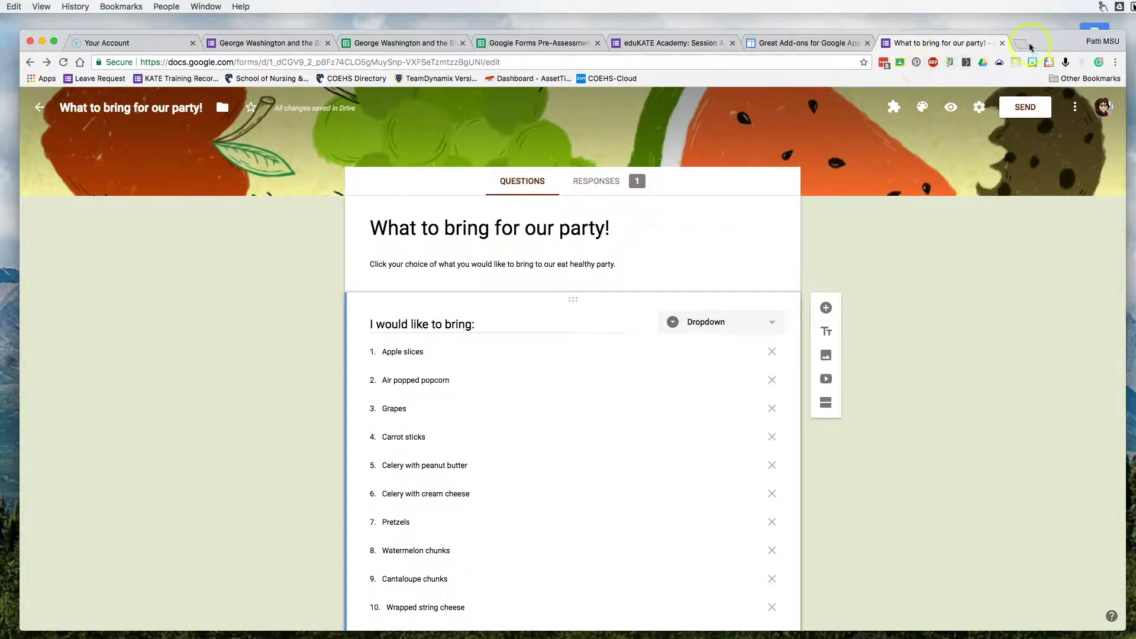
click(951, 110)
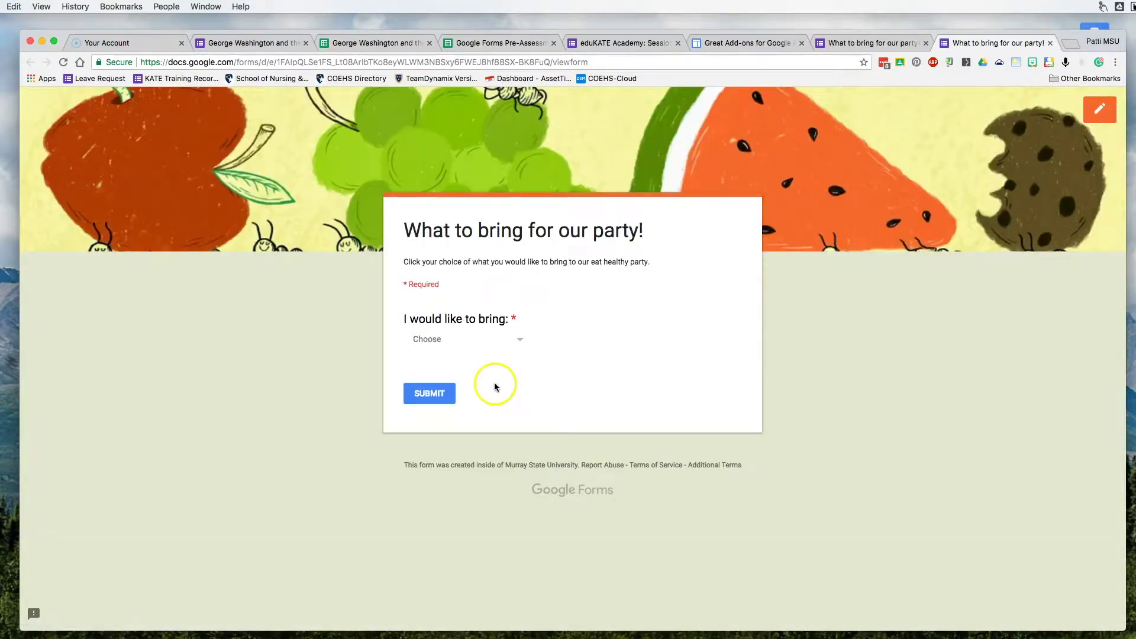
click(519, 339)
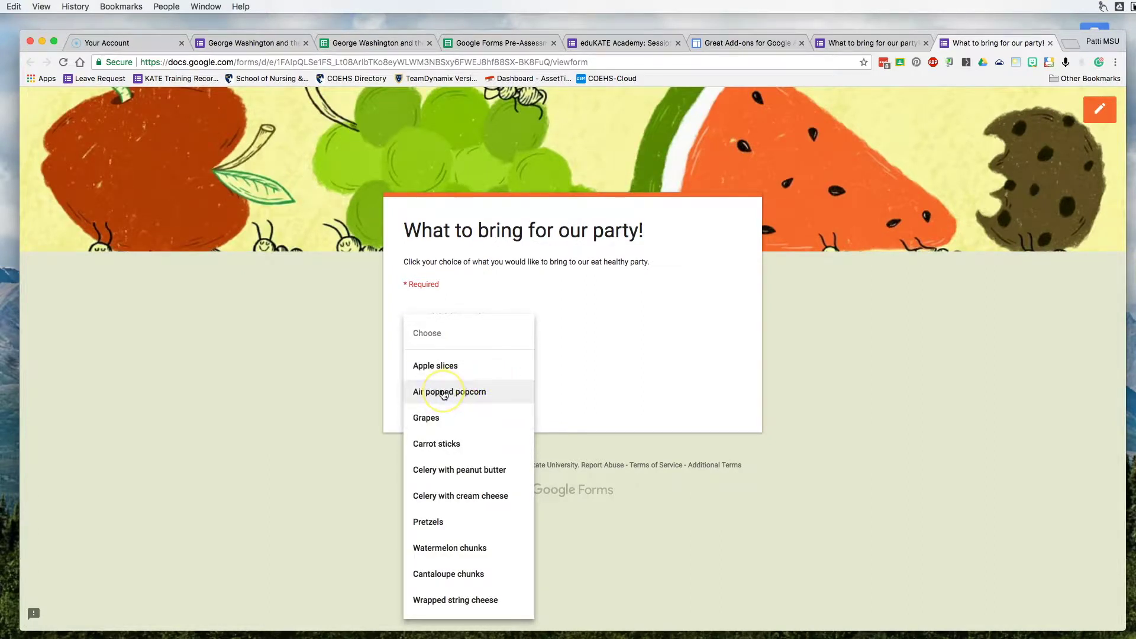
click(445, 393)
click(440, 394)
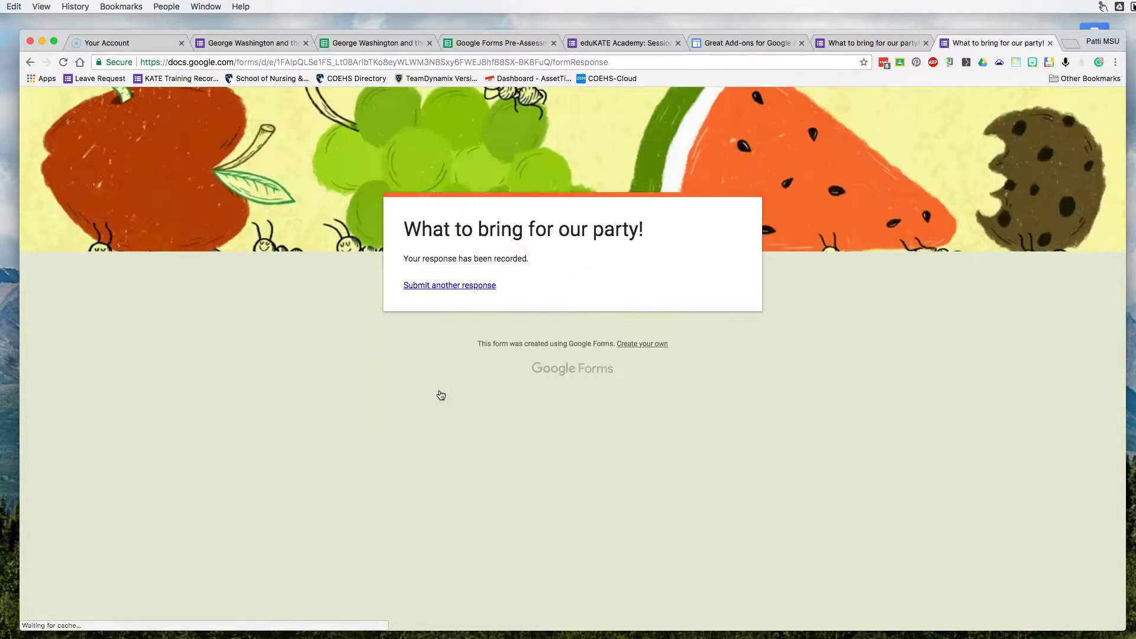
Start another response on the party form and check which choices are still offered.
click(446, 286)
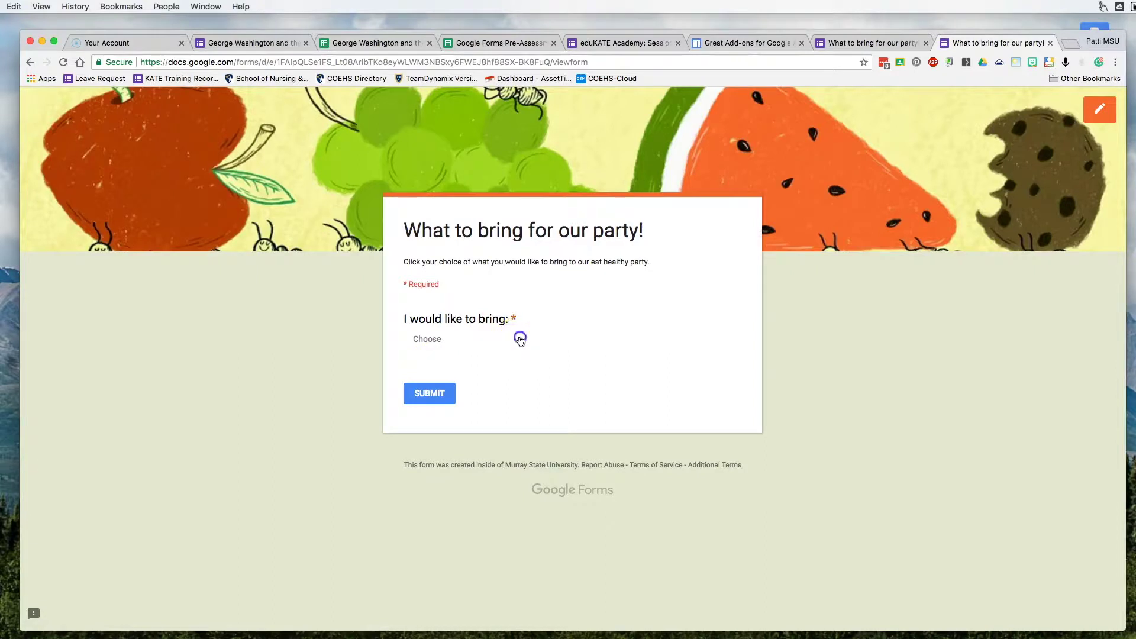
click(519, 338)
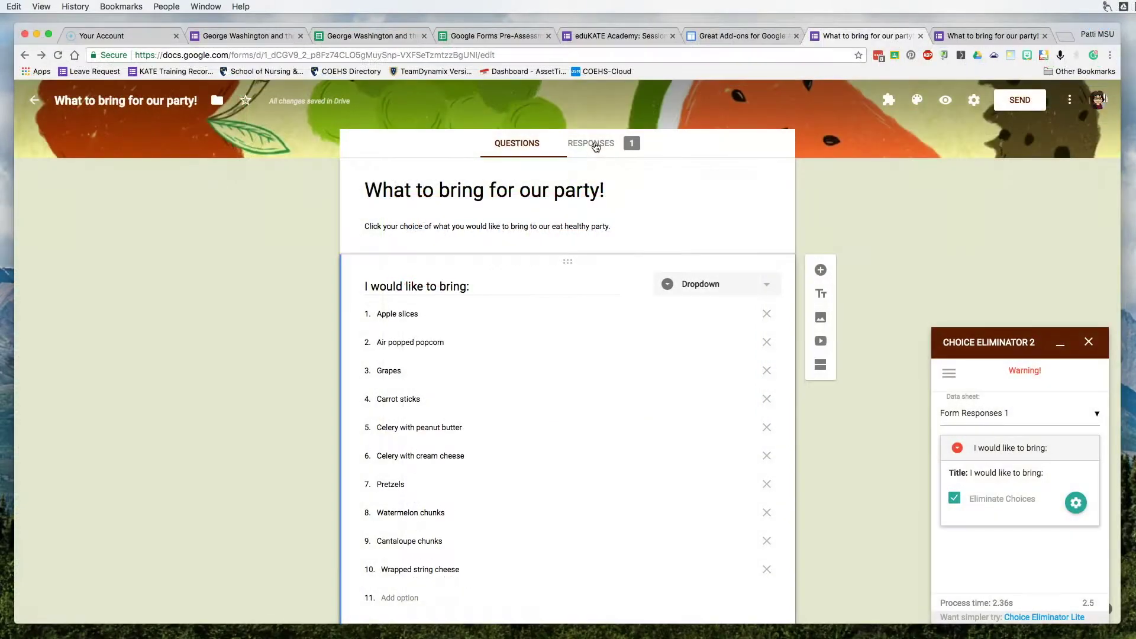
Switch to the registration form and open the Set limit options of the formLimiter add-on.
click(473, 43)
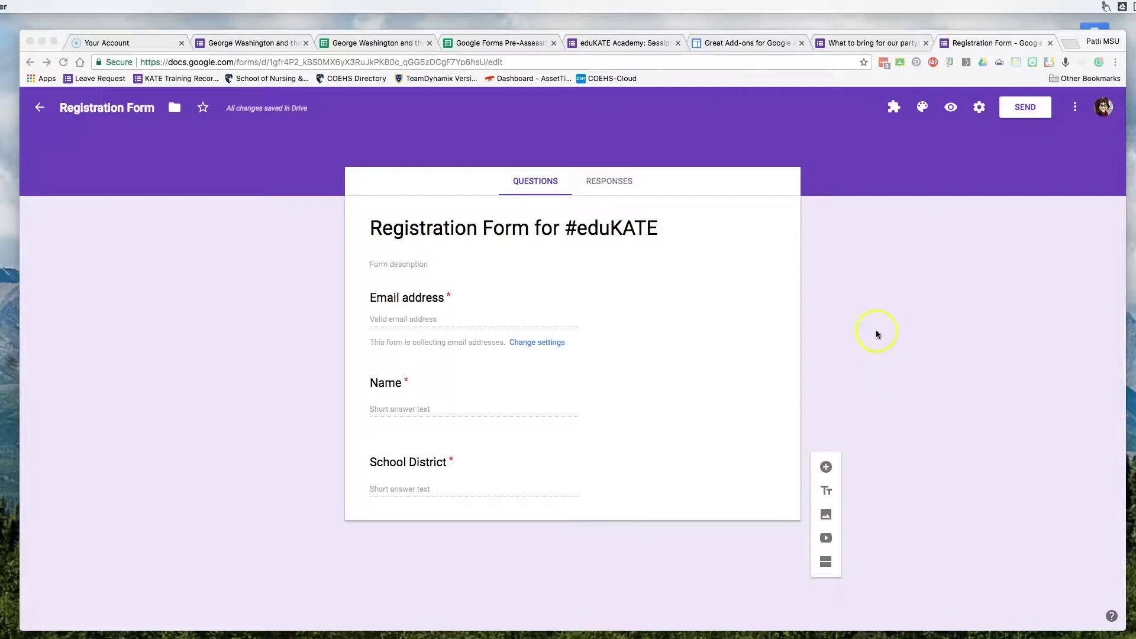
click(1076, 110)
click(1076, 110)
click(1030, 280)
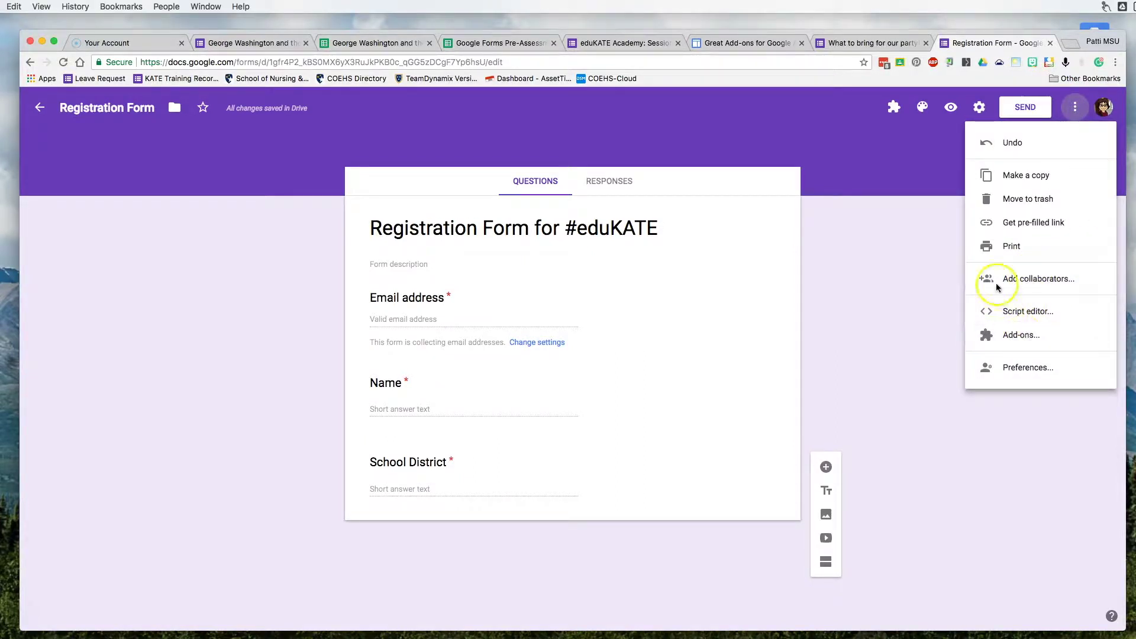
click(893, 107)
click(893, 107)
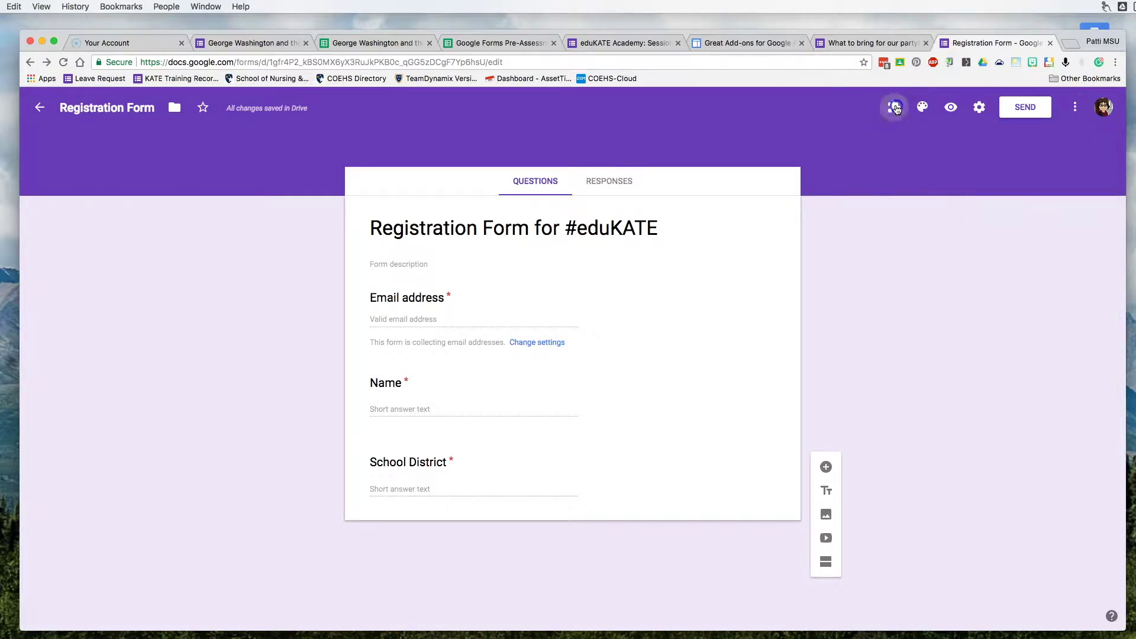
click(923, 214)
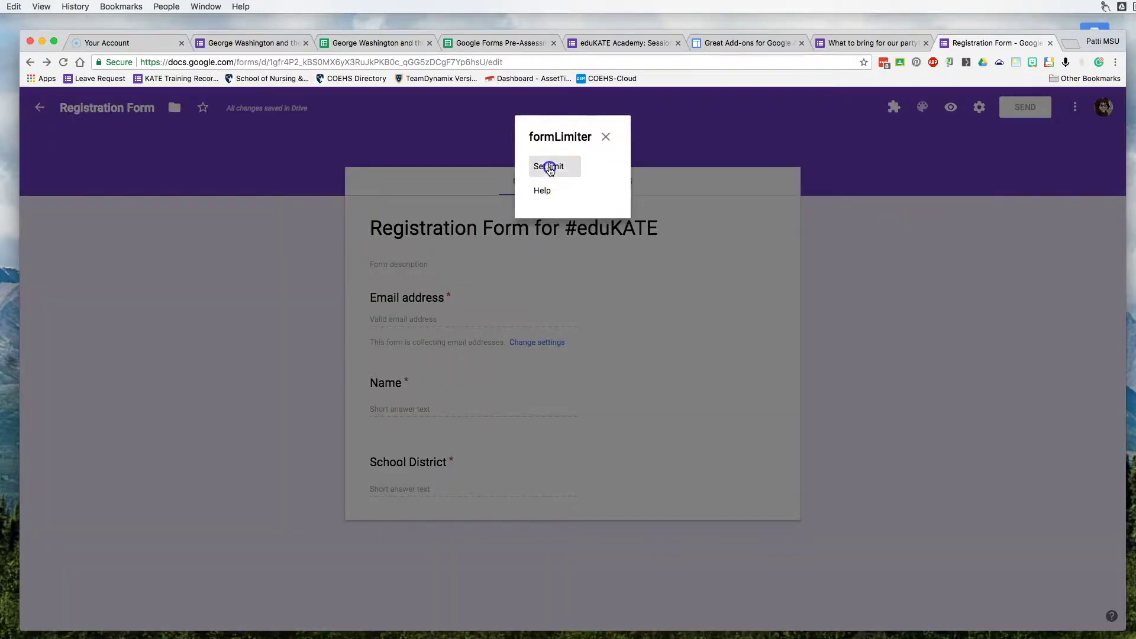
click(549, 166)
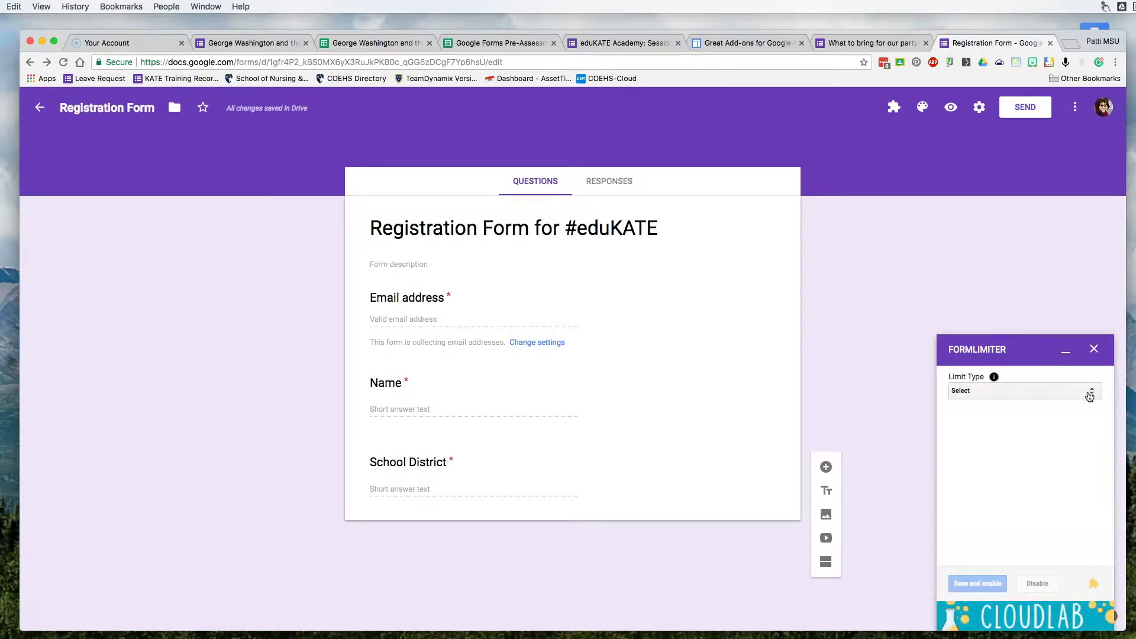
Limit the form by number of form responses, stopping at greater than 30, save and enable the limit, and close formLimiter.
click(1089, 392)
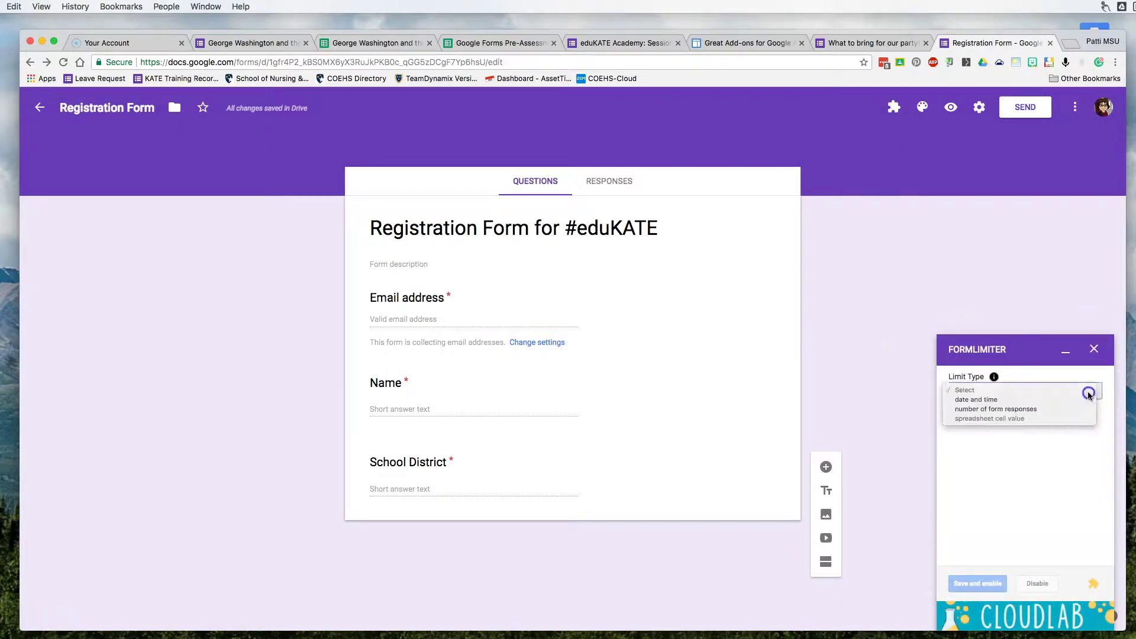
click(1002, 410)
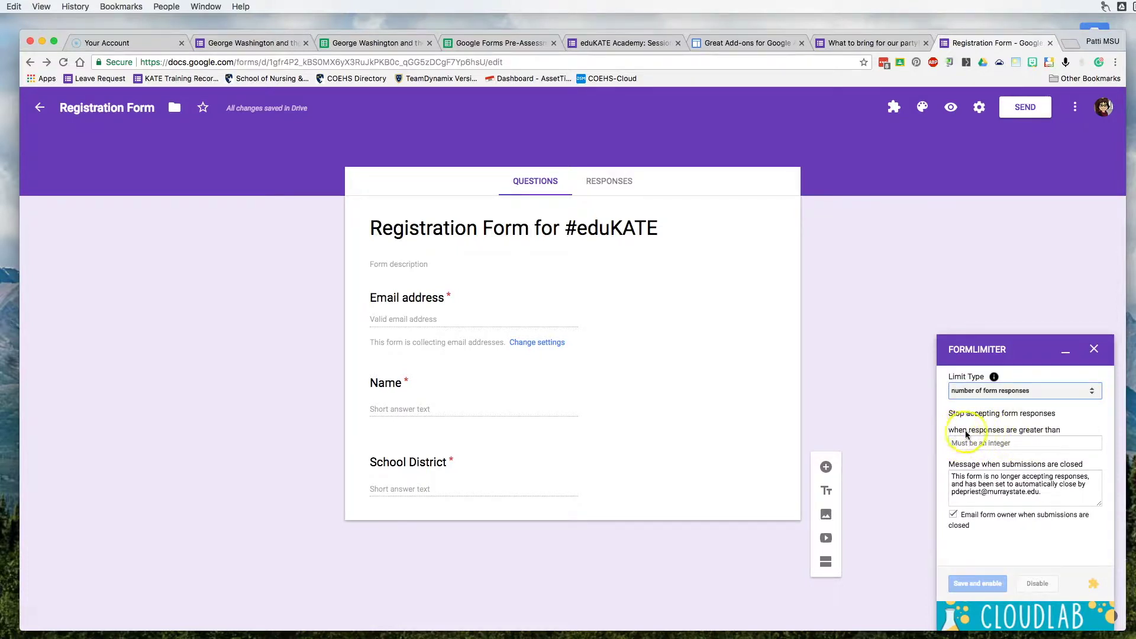
click(991, 442)
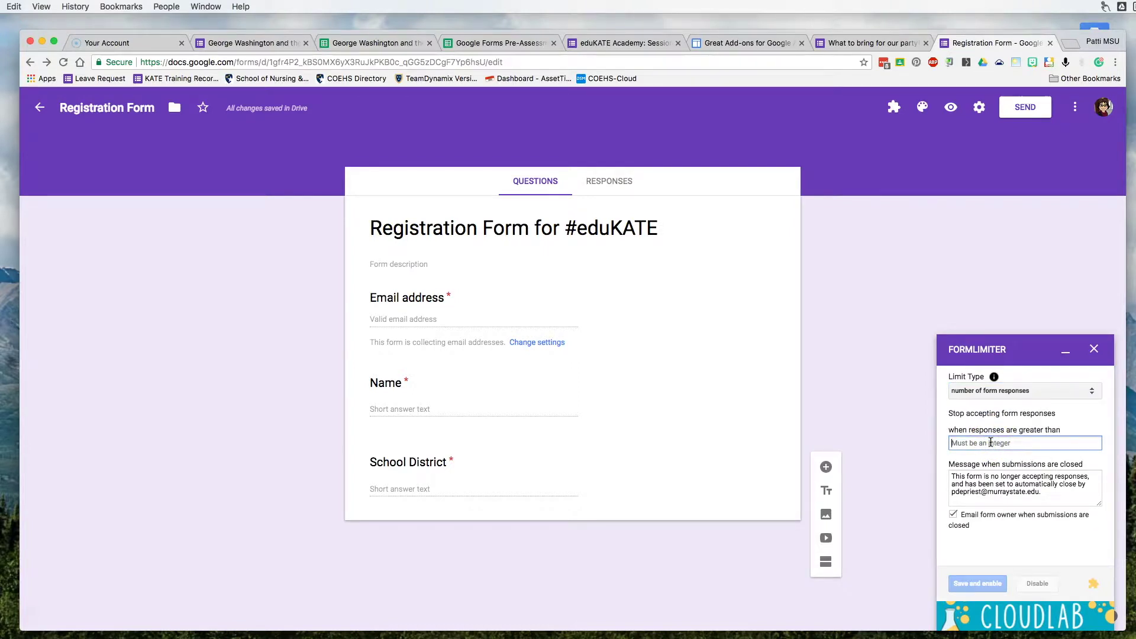
text(30)
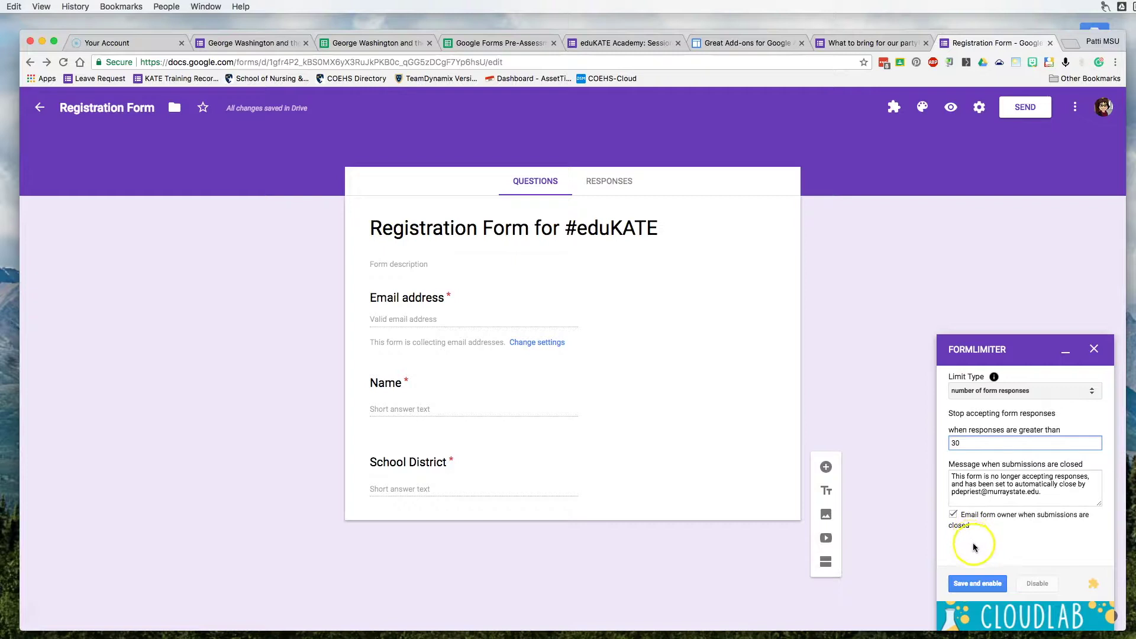
click(979, 585)
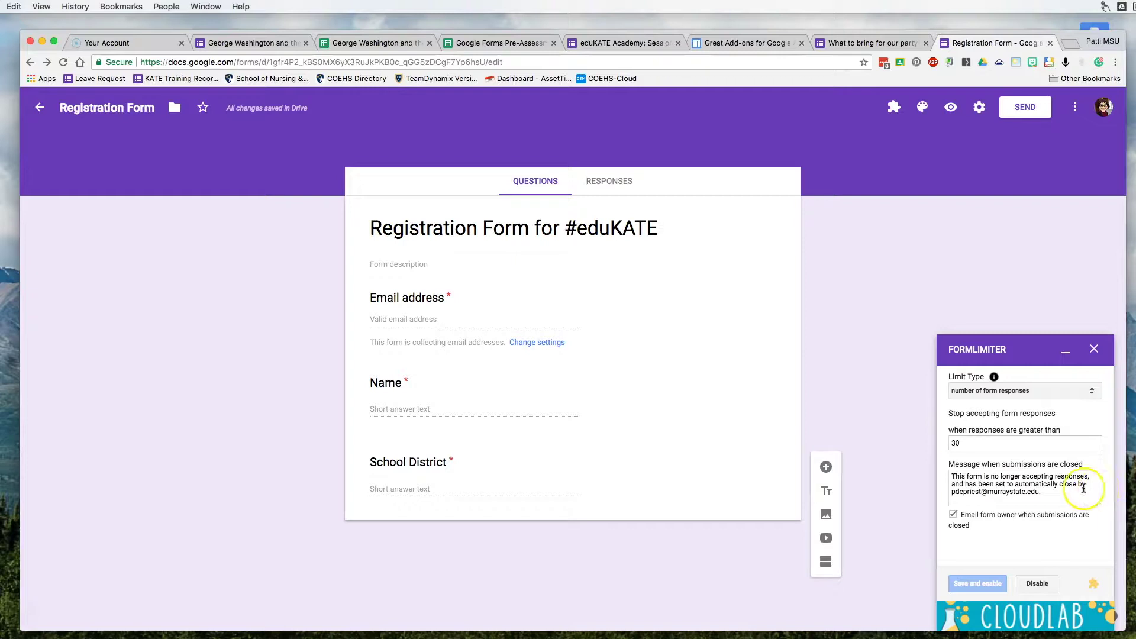
click(1033, 485)
click(1094, 349)
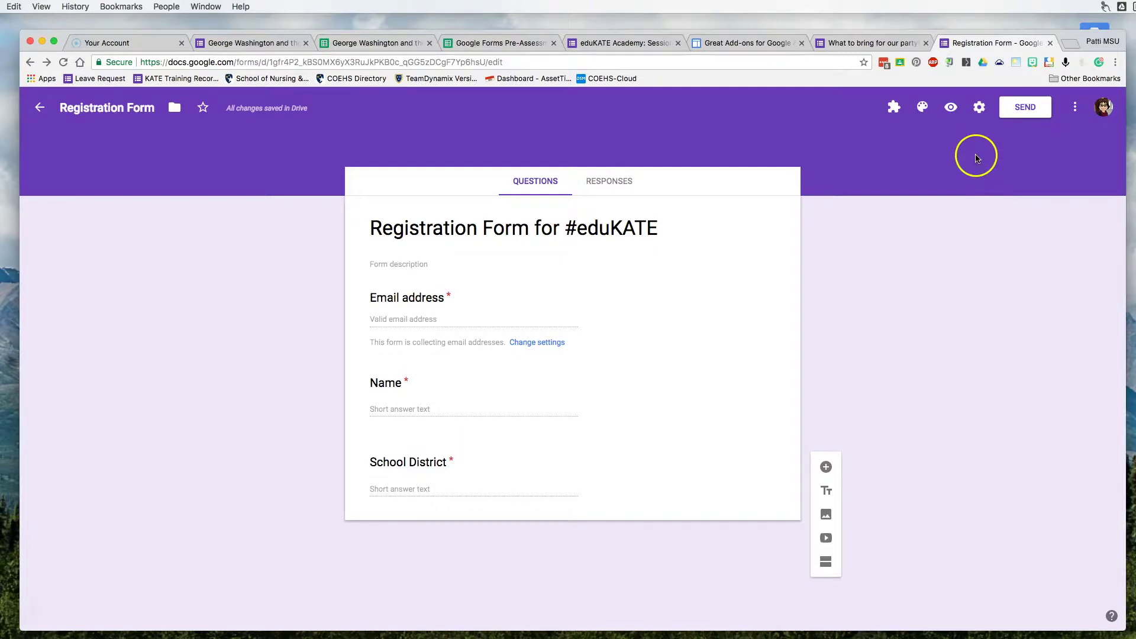
Configure Form Notifications to notify respondents using the Email question, save the settings and close the add-on.
click(893, 108)
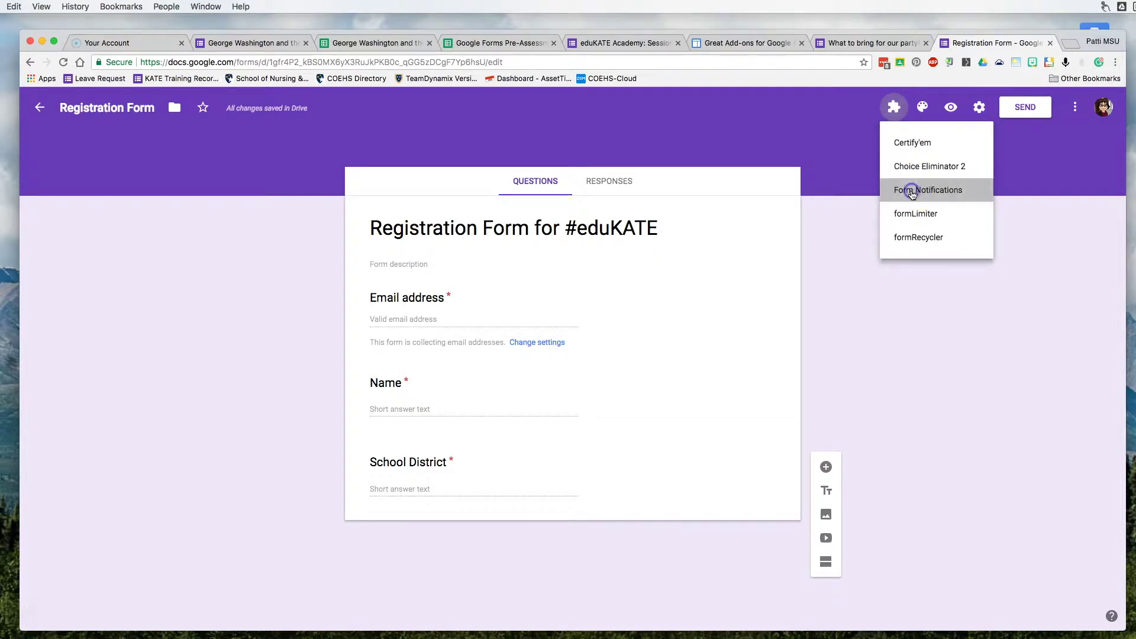
click(902, 184)
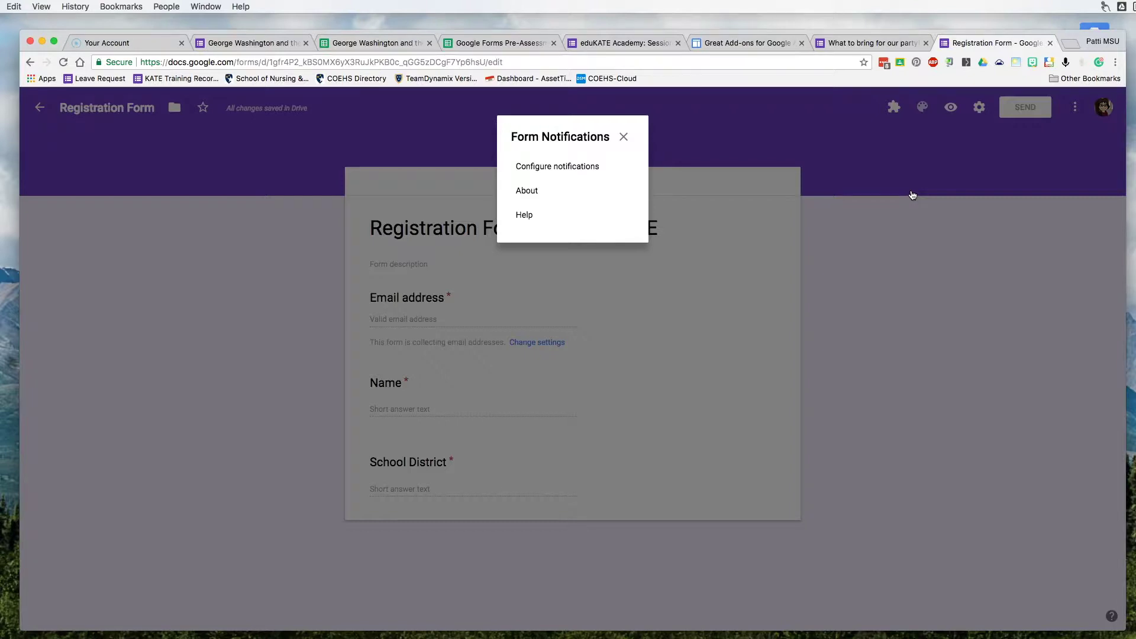
click(545, 167)
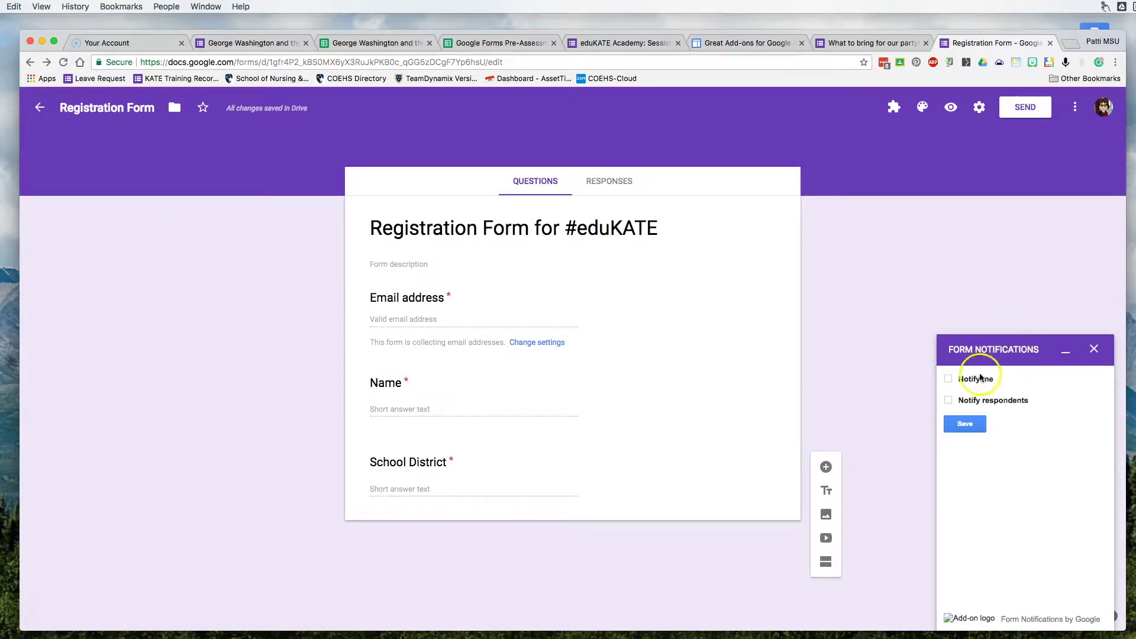
click(948, 400)
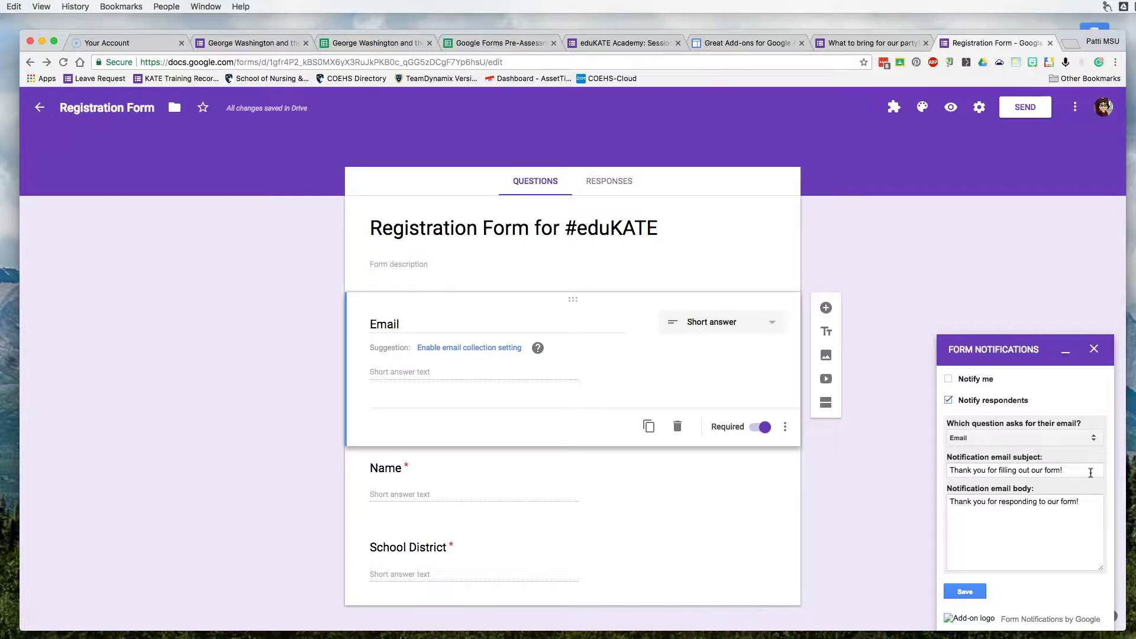
click(966, 593)
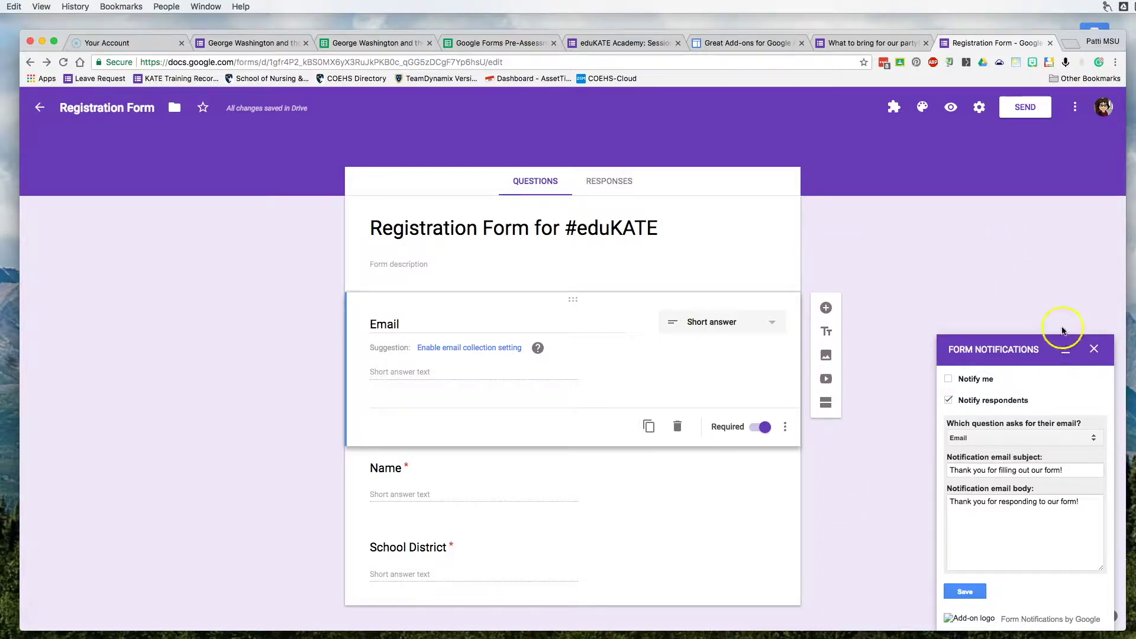
click(1094, 348)
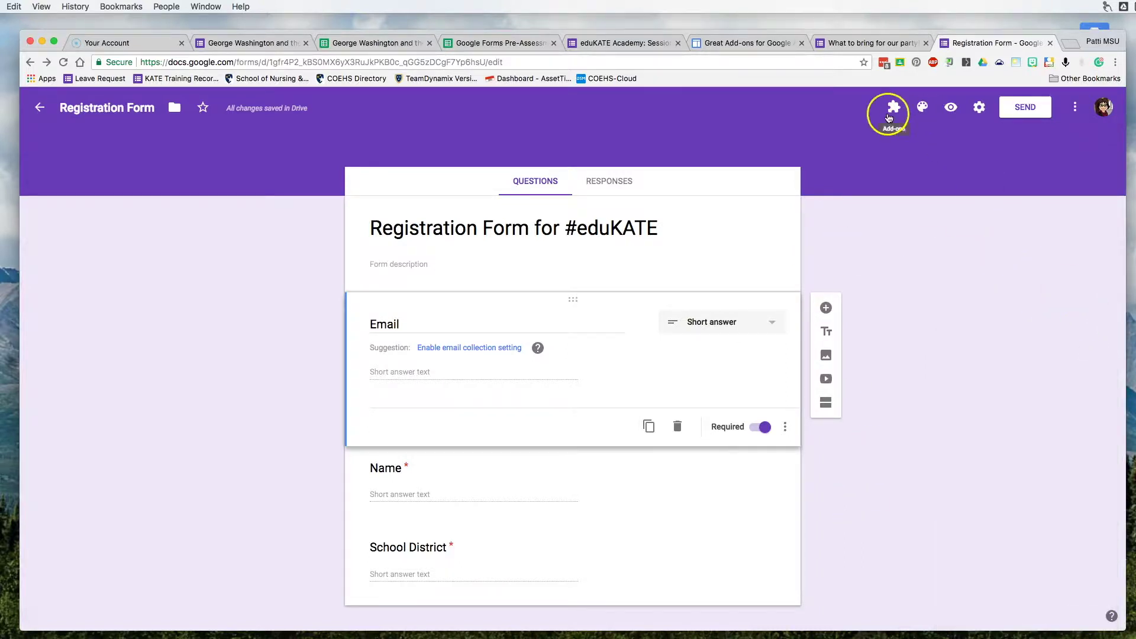
Review the response charts of the George Washington and the Battle of Trenton quiz through the bonus question.
click(738, 46)
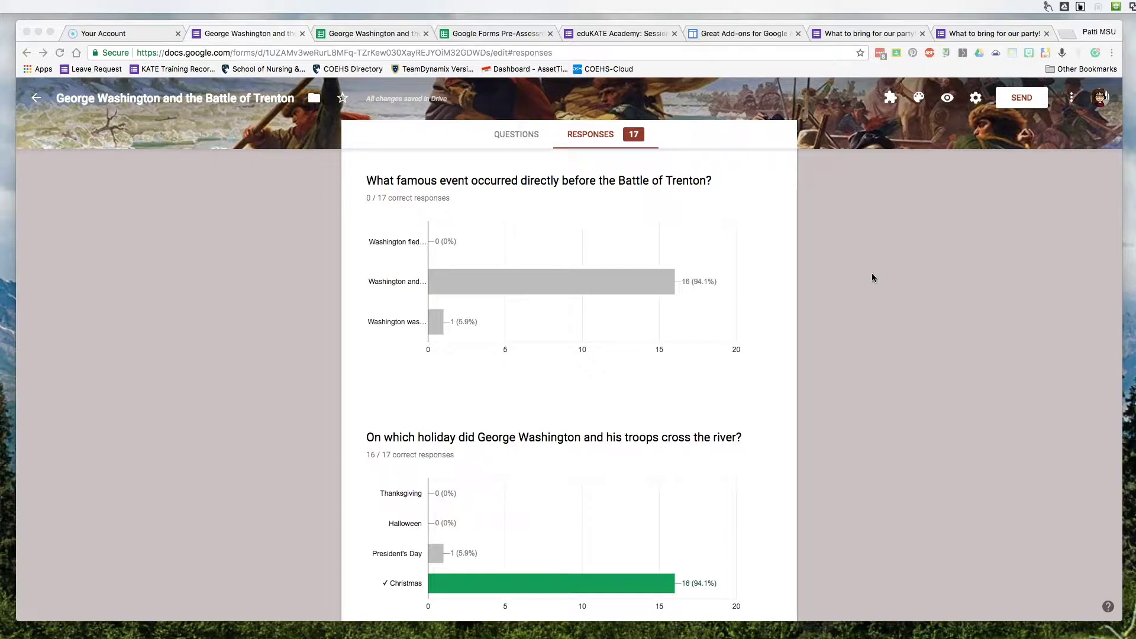
click(392, 200)
scroll(585, 379, down, 3)
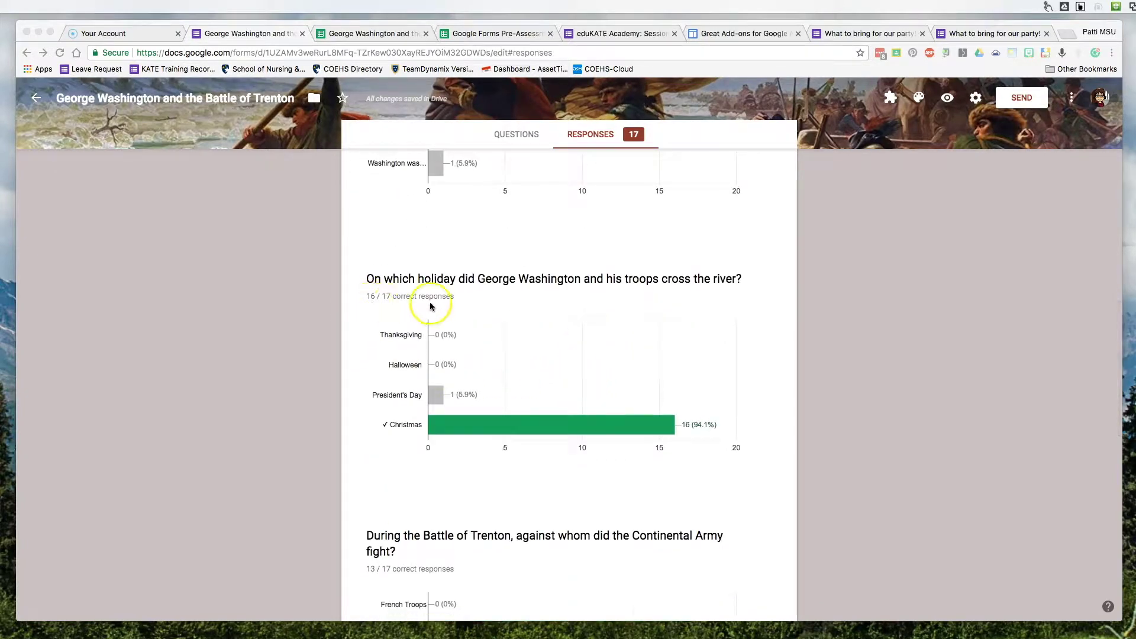
scroll(517, 444, down, 3)
scroll(520, 438, down, 1)
scroll(679, 424, up, 2)
scroll(682, 417, down, 7)
scroll(683, 421, down, 3)
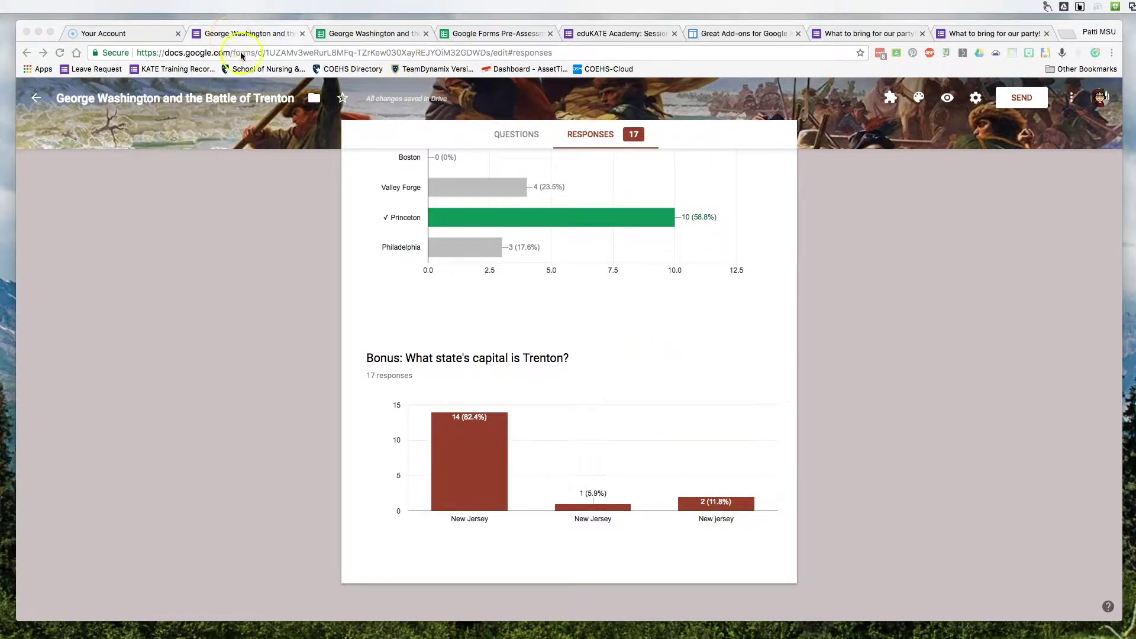
Switch to the responses spreadsheet of the George Washington and the Battle of Trenton quiz.
click(362, 36)
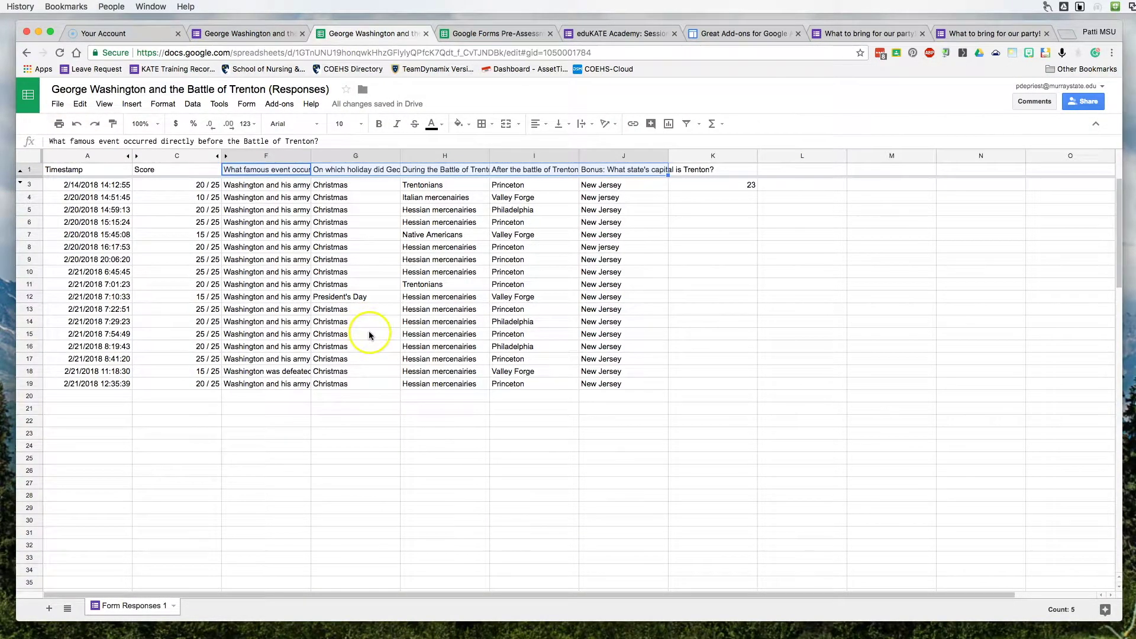
click(369, 235)
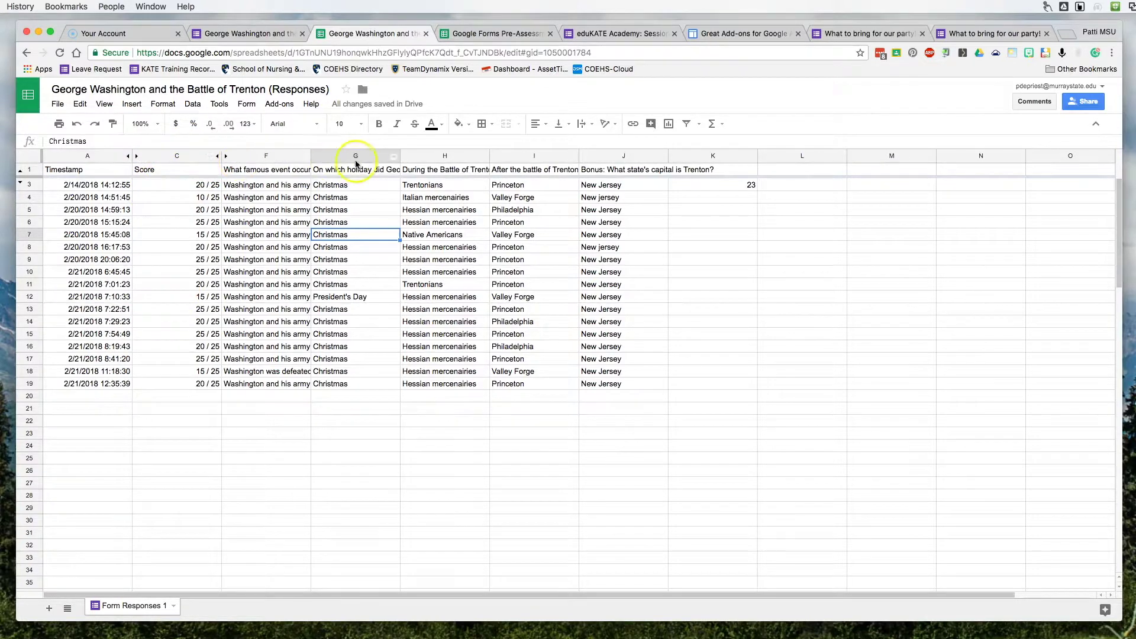
click(477, 157)
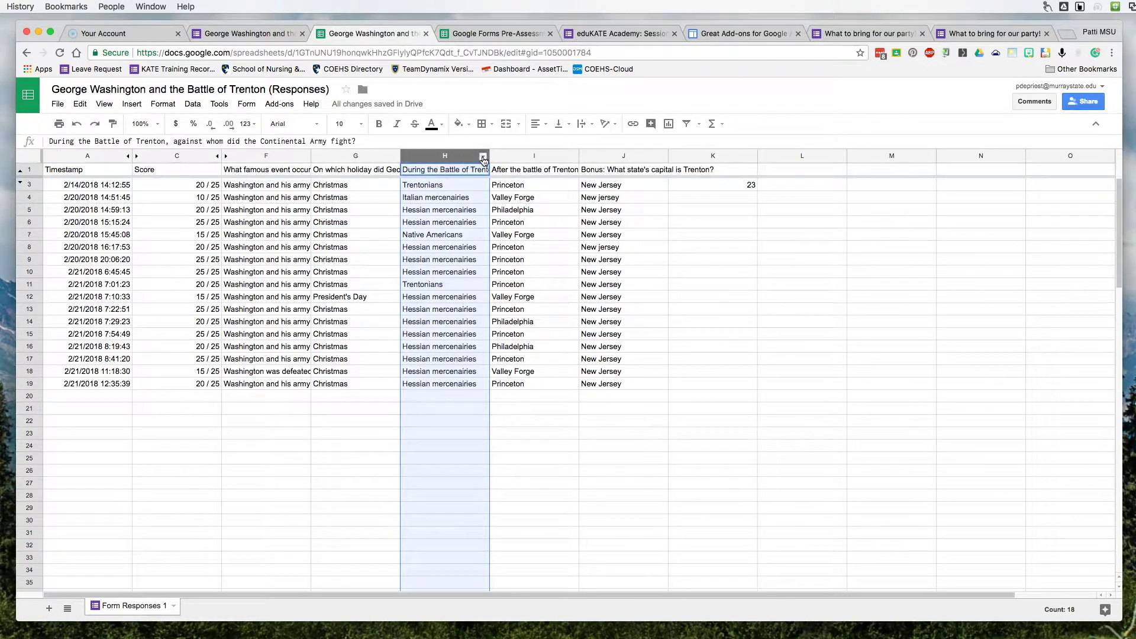
click(483, 156)
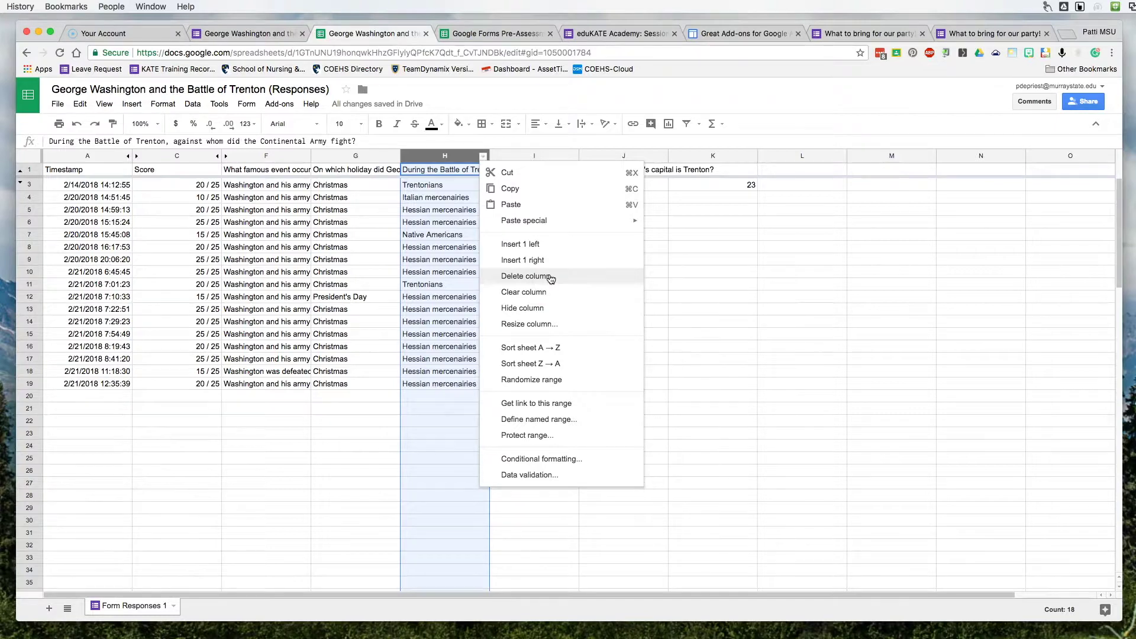
click(528, 265)
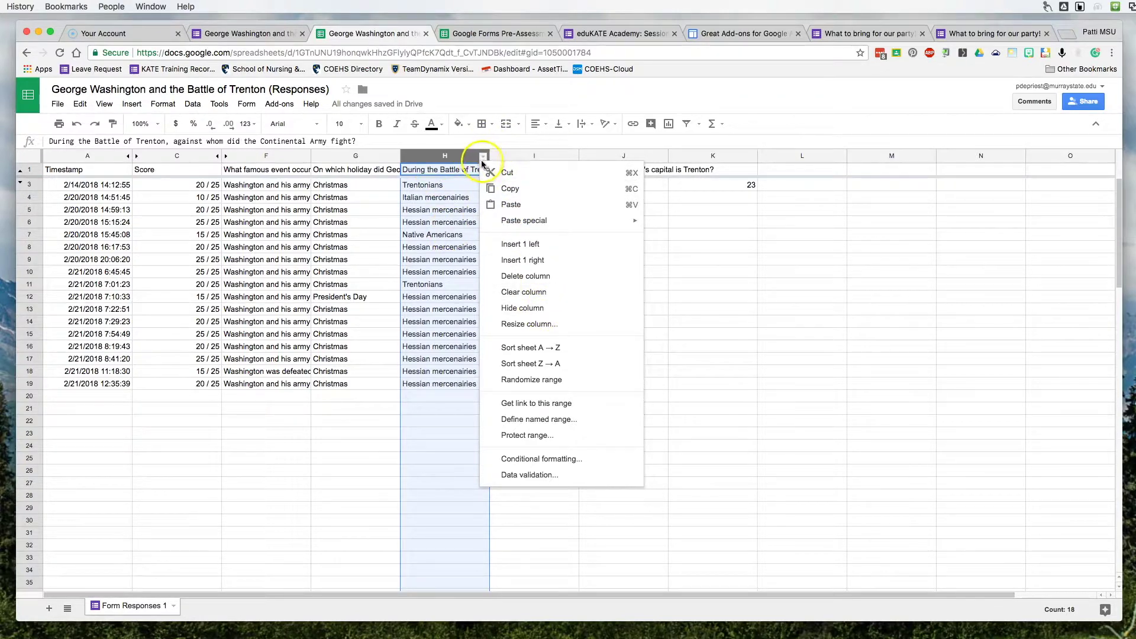
click(449, 186)
Insert a column chart of the Battle of Trenton opponent answers in H1:H19 and place it below the response data.
click(451, 170)
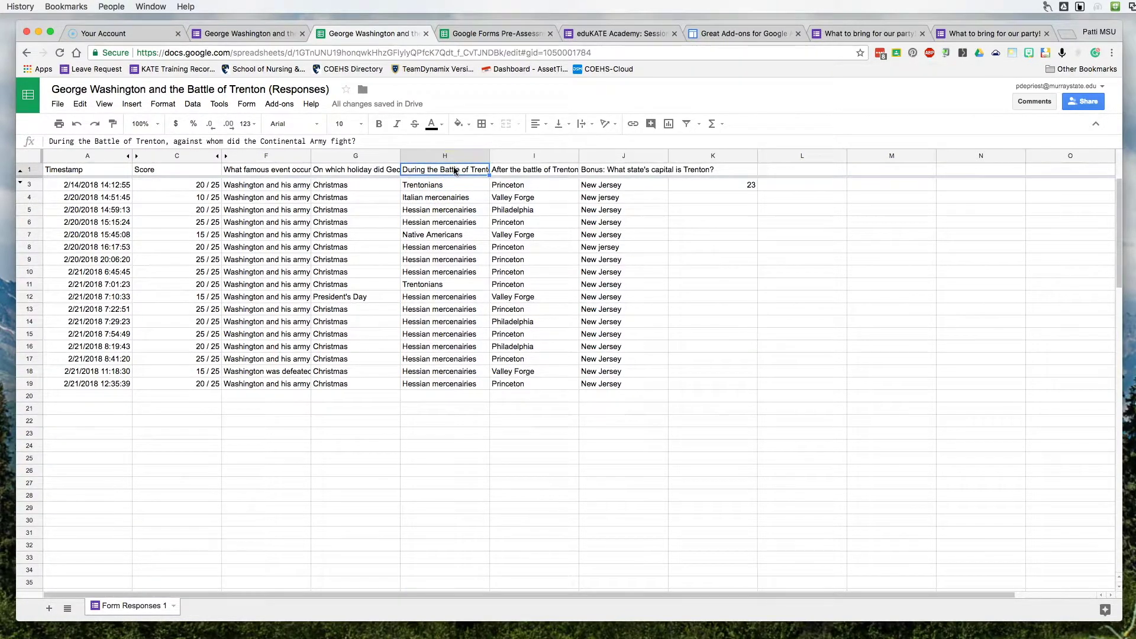
drag(457, 171, 456, 382)
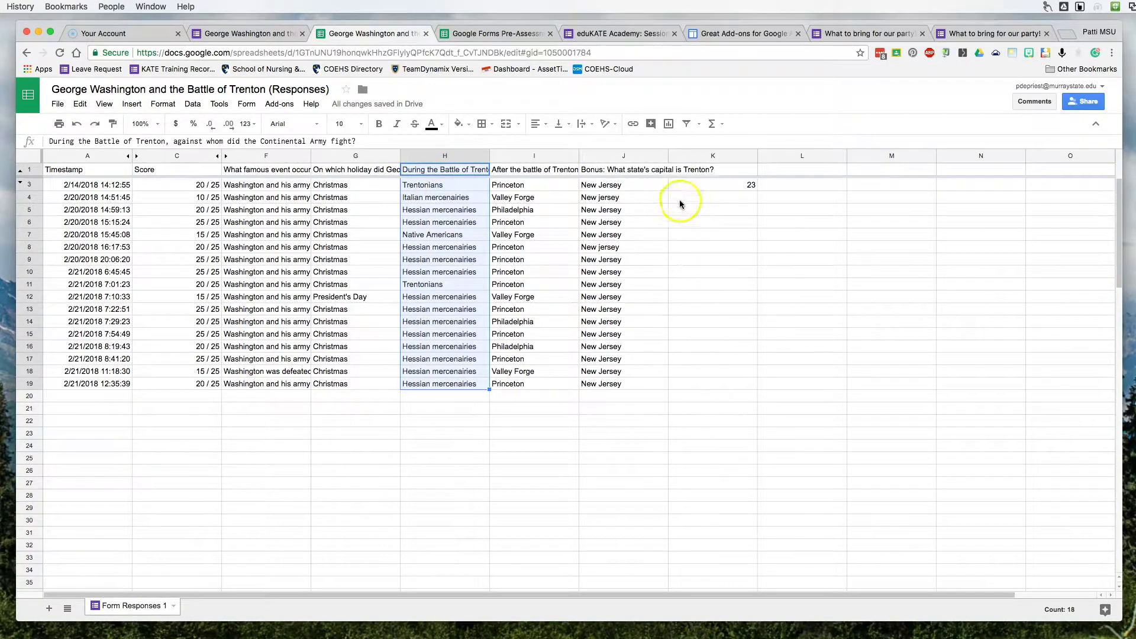
click(668, 125)
drag(484, 262, 505, 402)
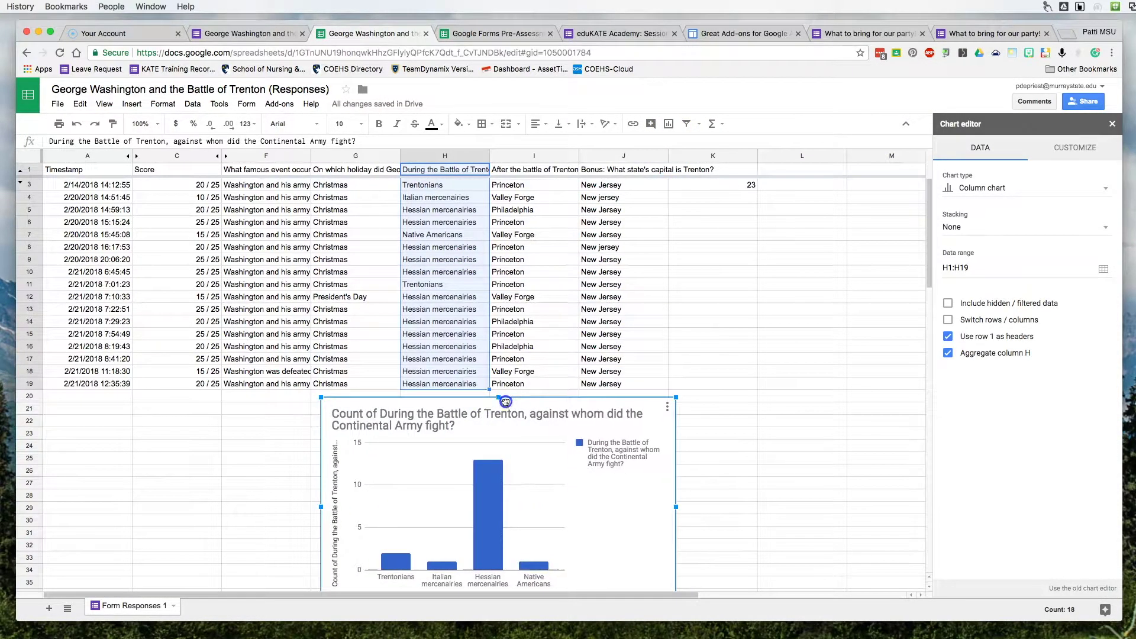
scroll(826, 279, down, 1)
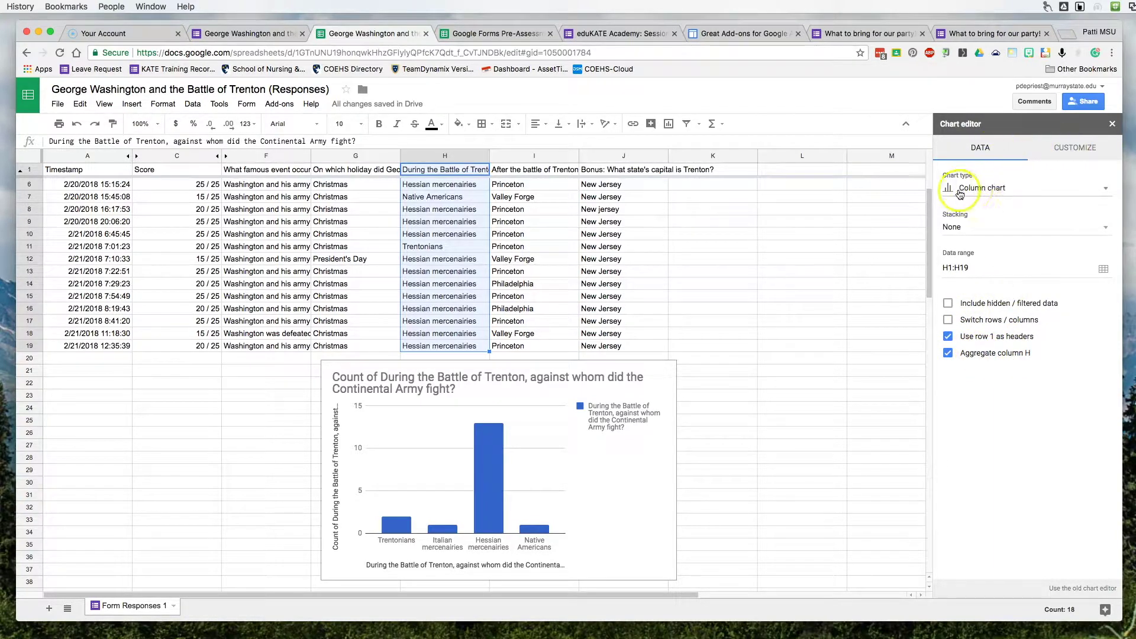
Examine the available chart types and the customization options for chart style, titles and series, and close the chart editor.
click(979, 190)
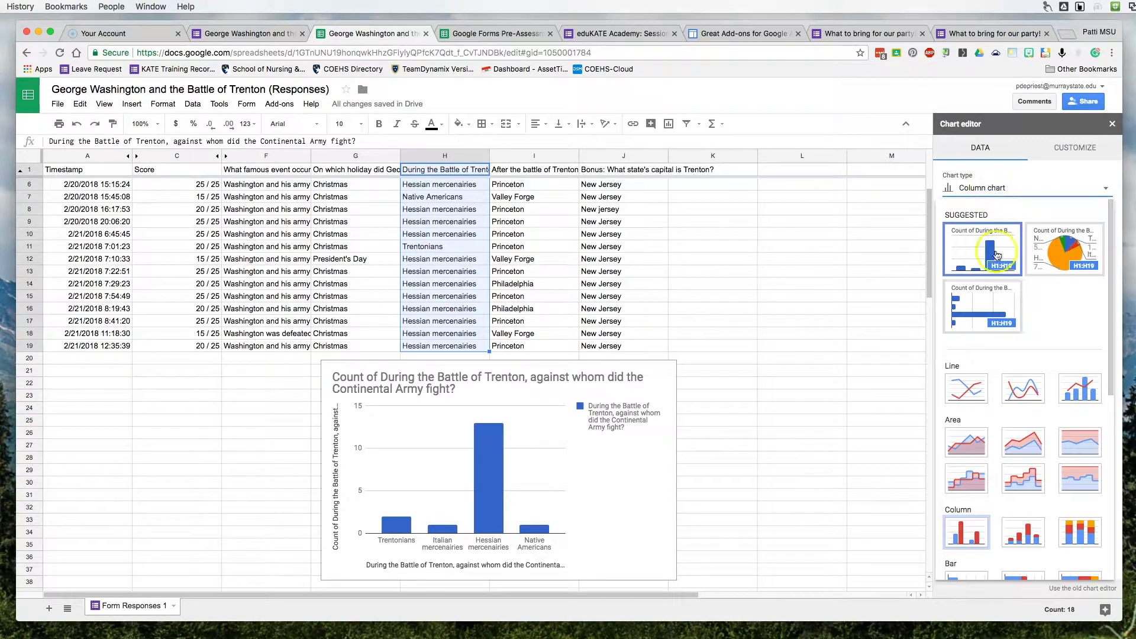
scroll(1000, 452, down, 5)
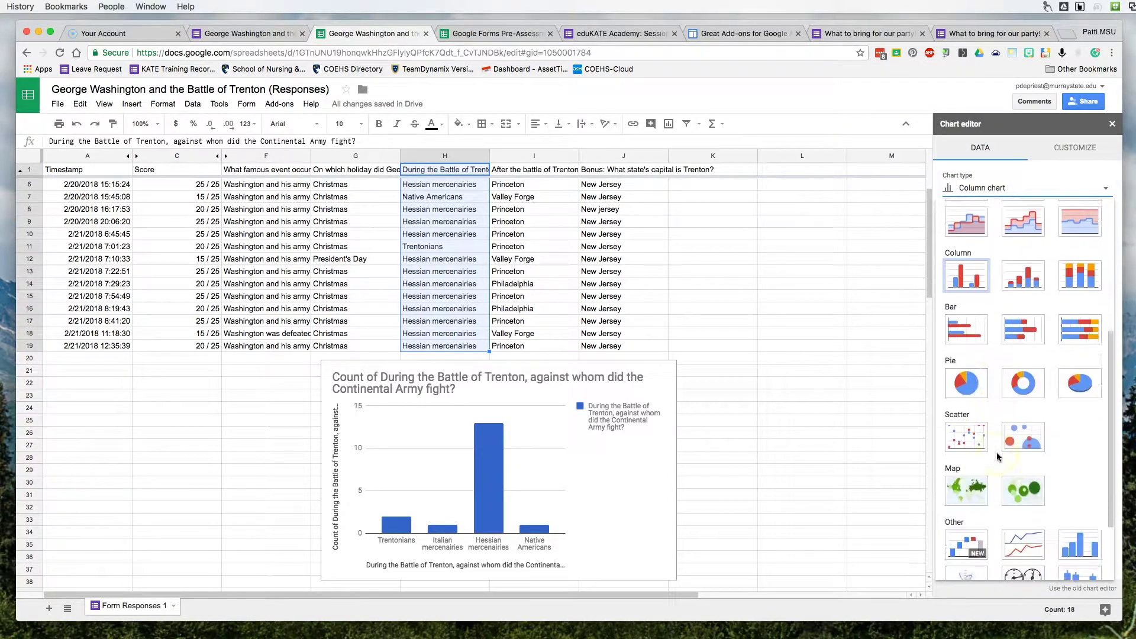
scroll(1000, 452, up, 5)
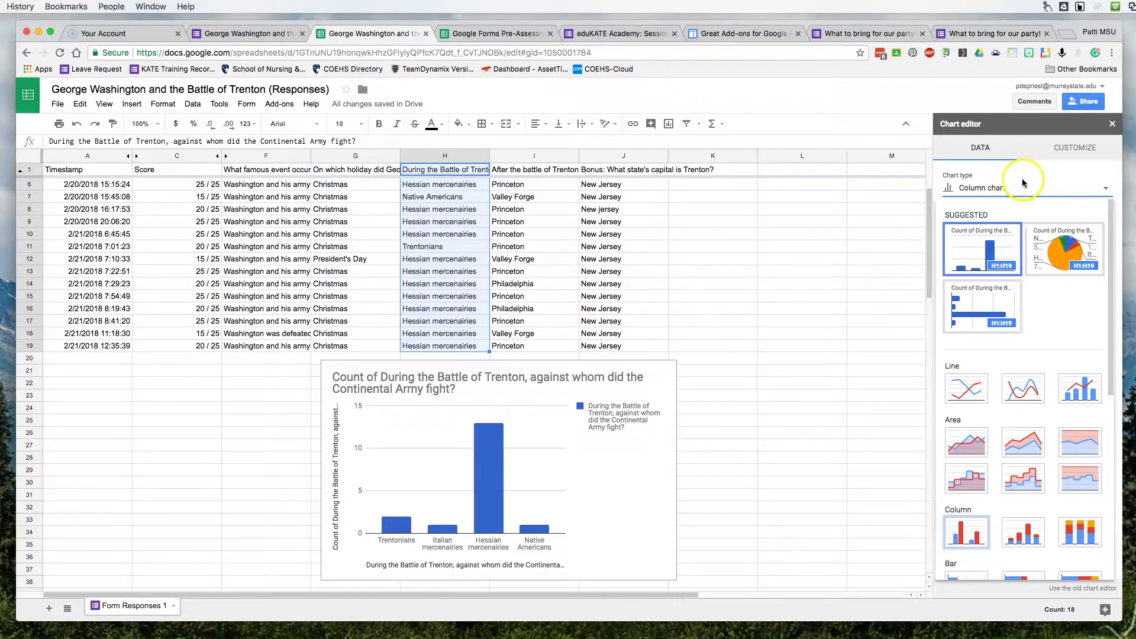
click(1094, 188)
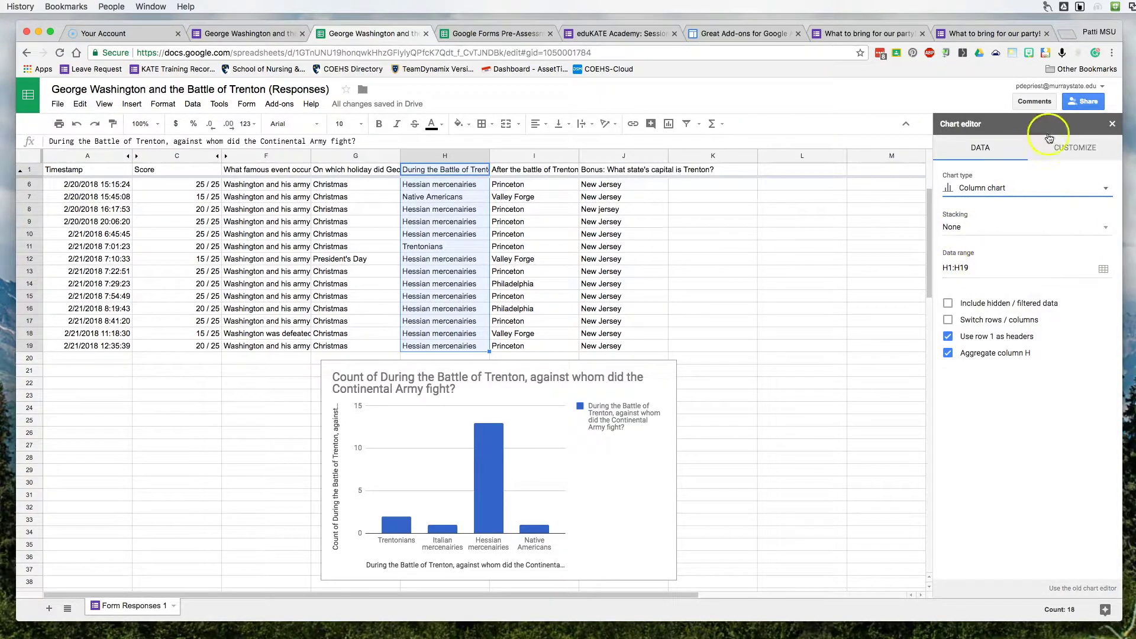
click(1071, 146)
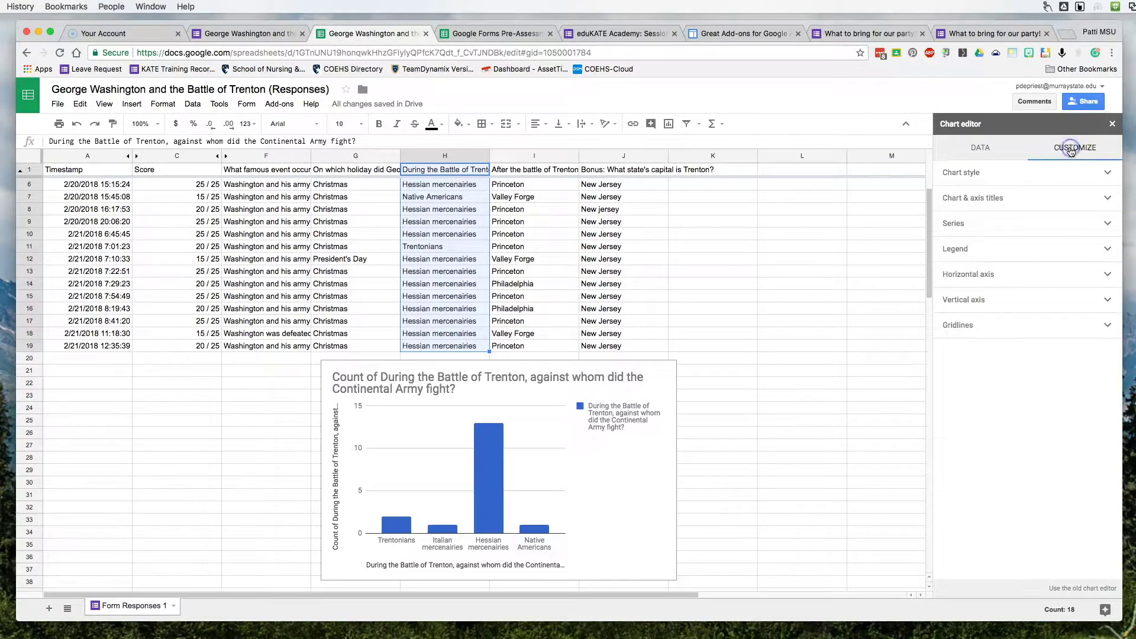
click(959, 174)
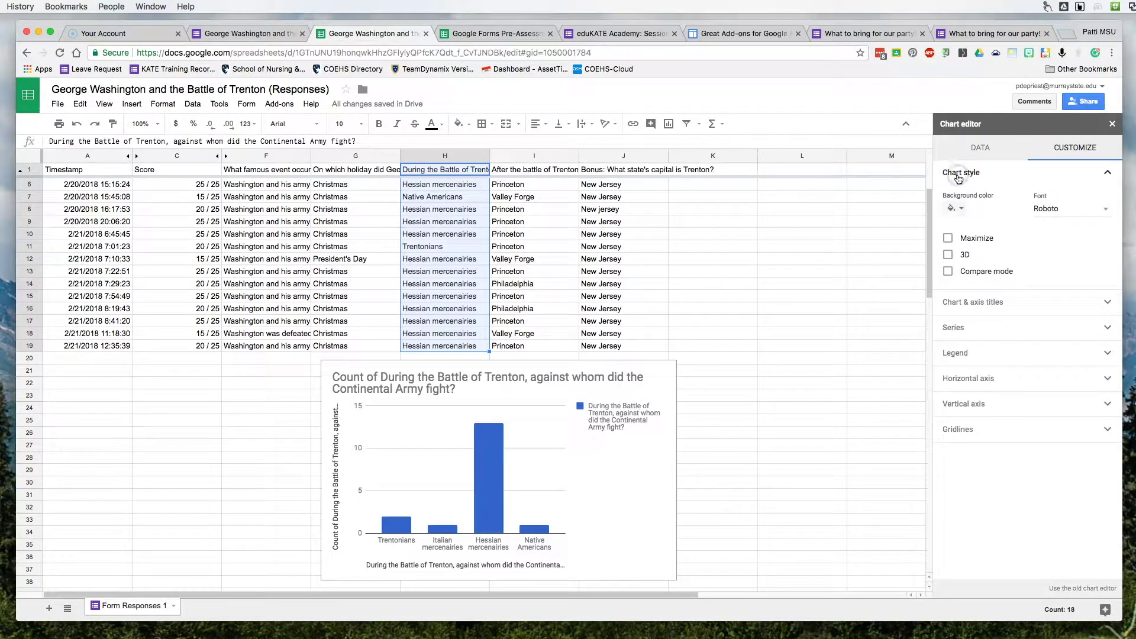
click(971, 302)
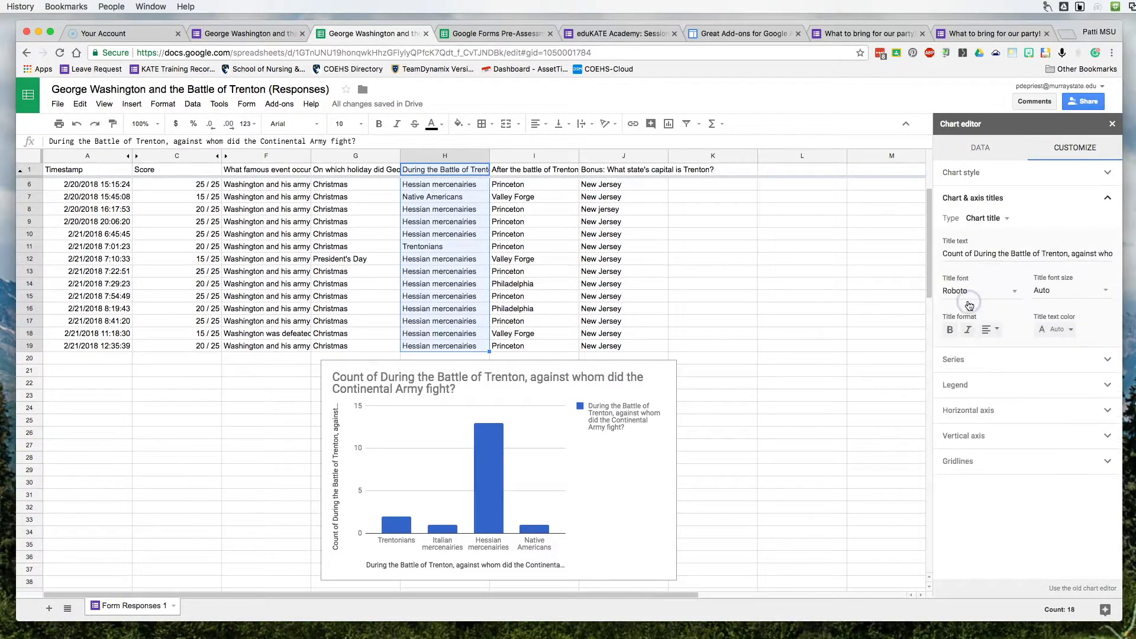
click(1007, 222)
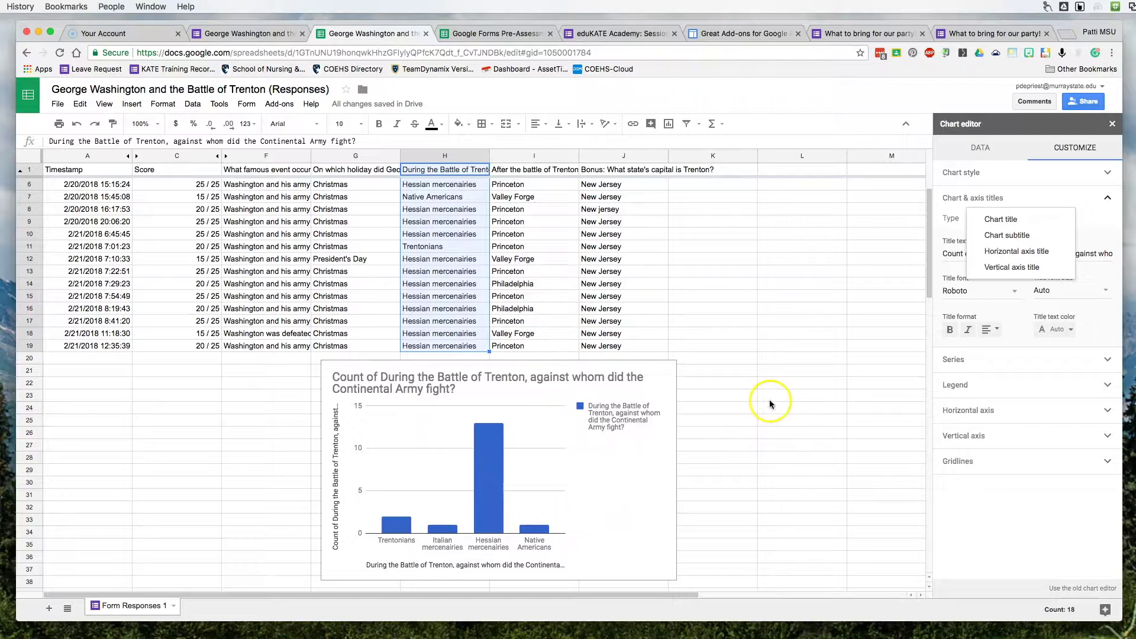
click(979, 362)
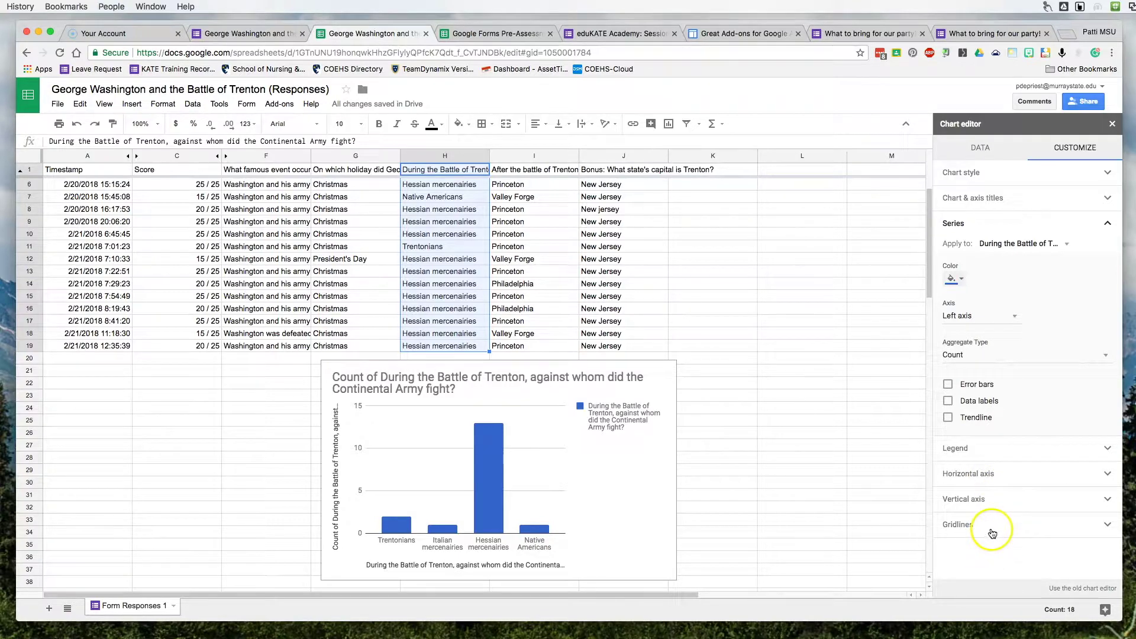
click(1112, 124)
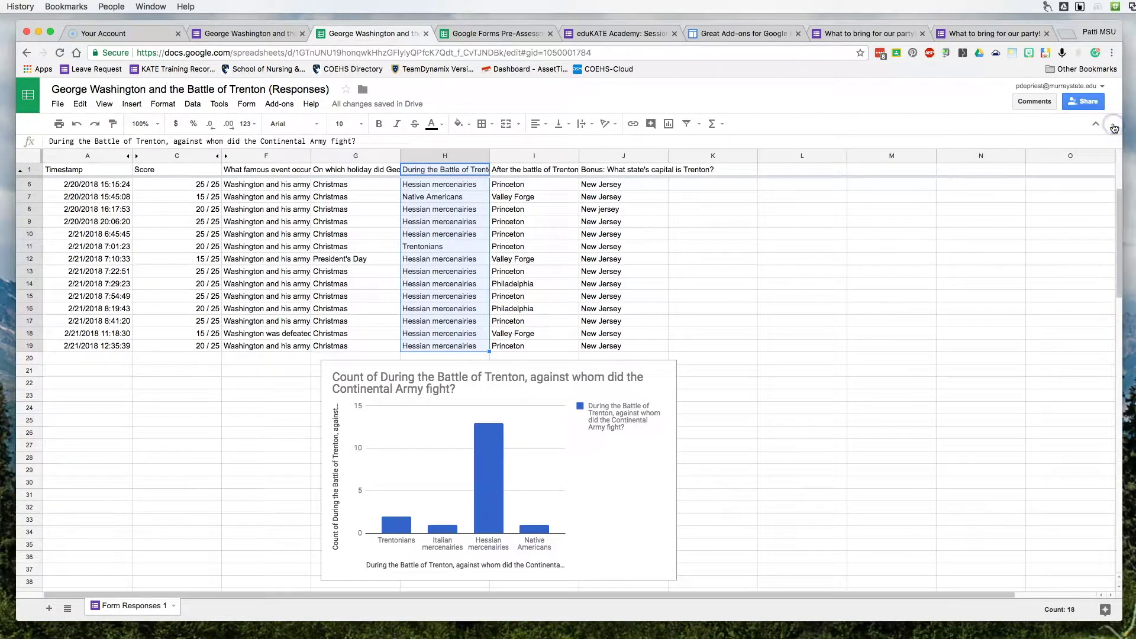
Move the column chart beside the response data, past column J, and review the chart's edit, save, publish and copy options.
drag(536, 367, 904, 207)
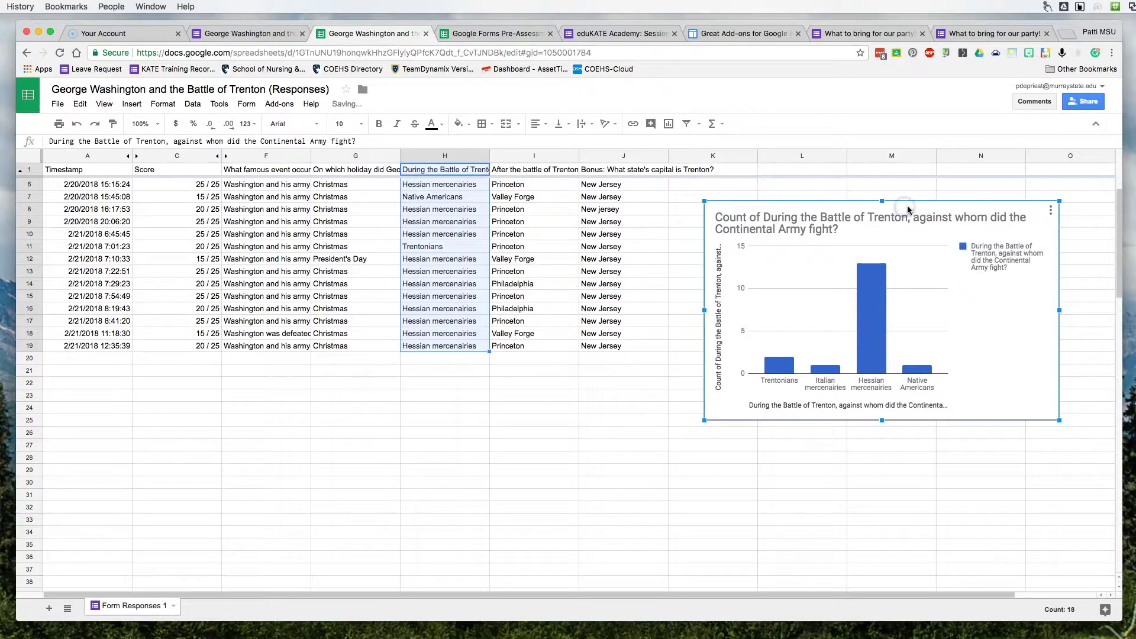
click(1051, 213)
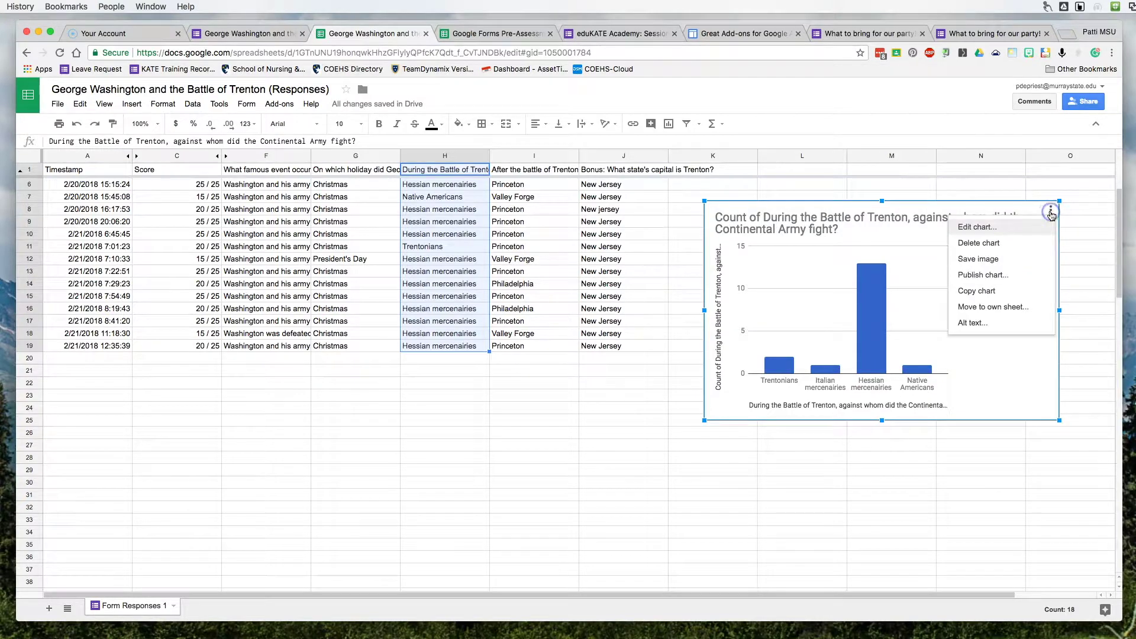
scroll(1030, 224, right, 2)
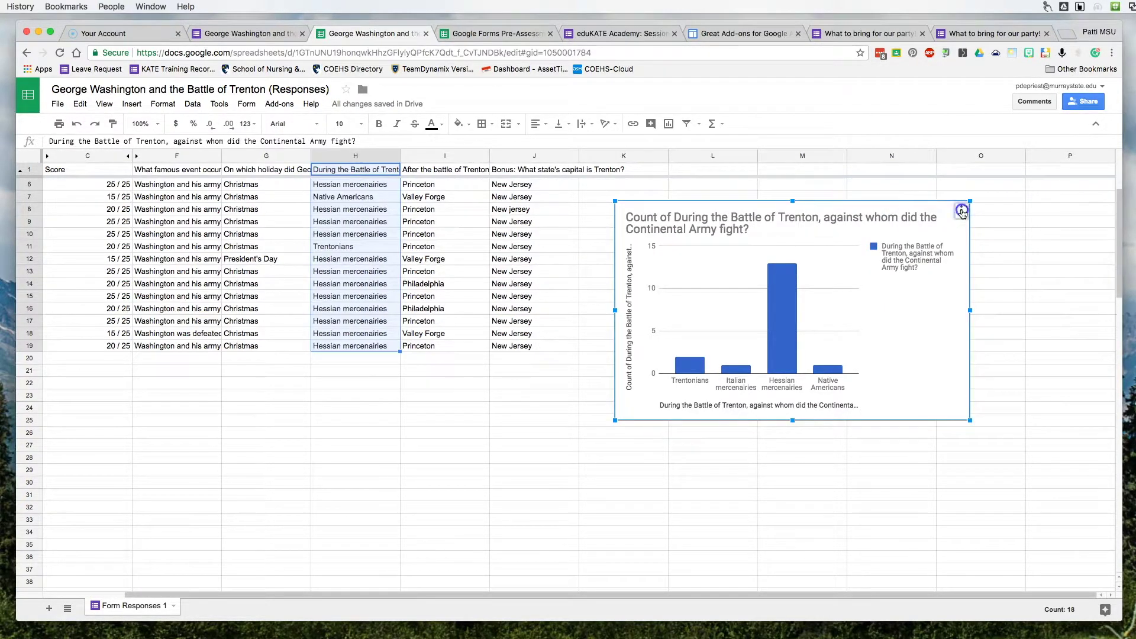
click(961, 212)
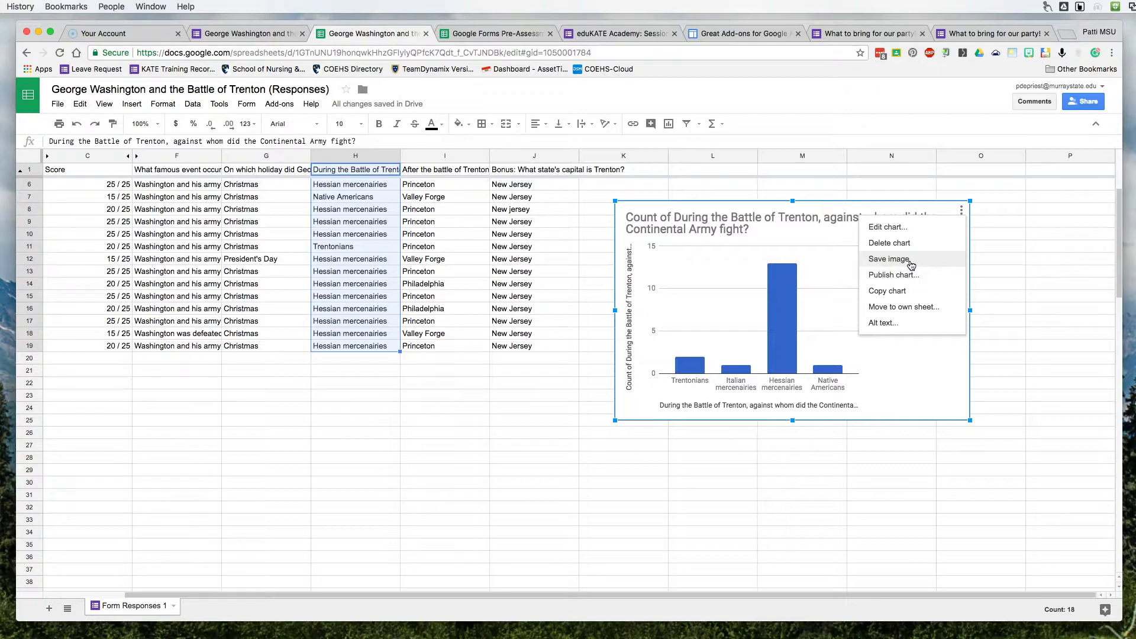
click(902, 276)
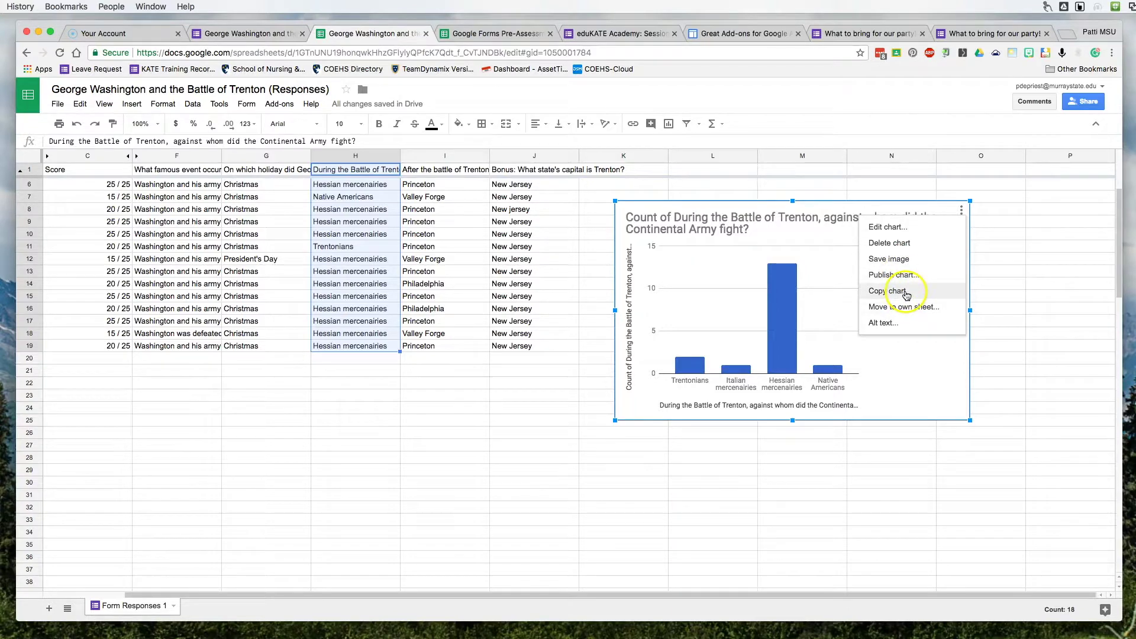
click(907, 314)
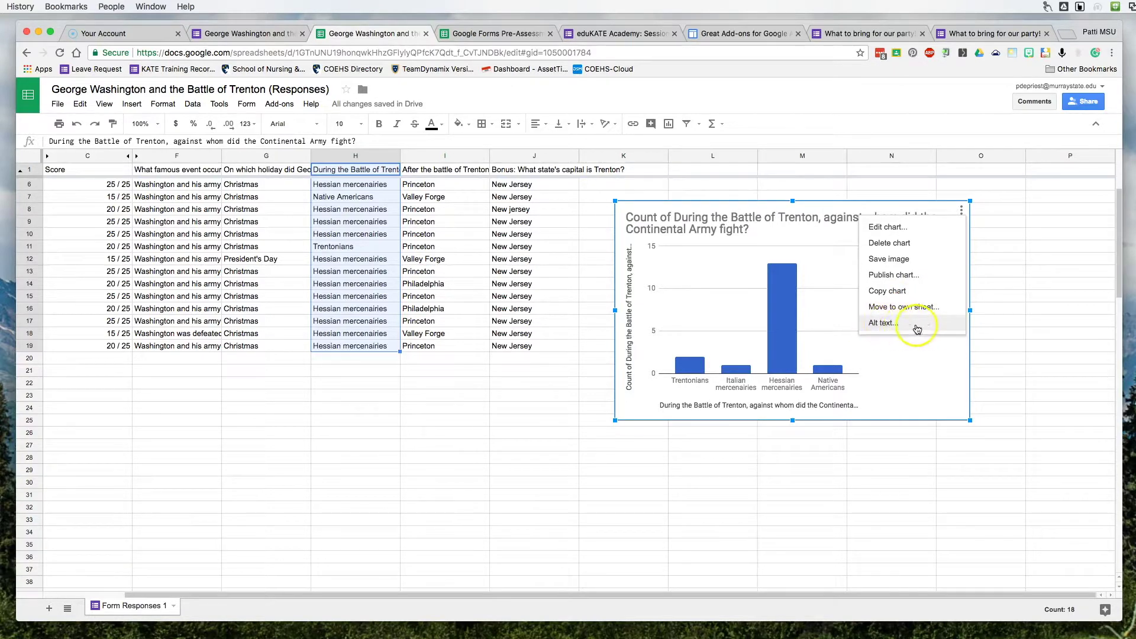
click(538, 405)
scroll(452, 169, left, 1)
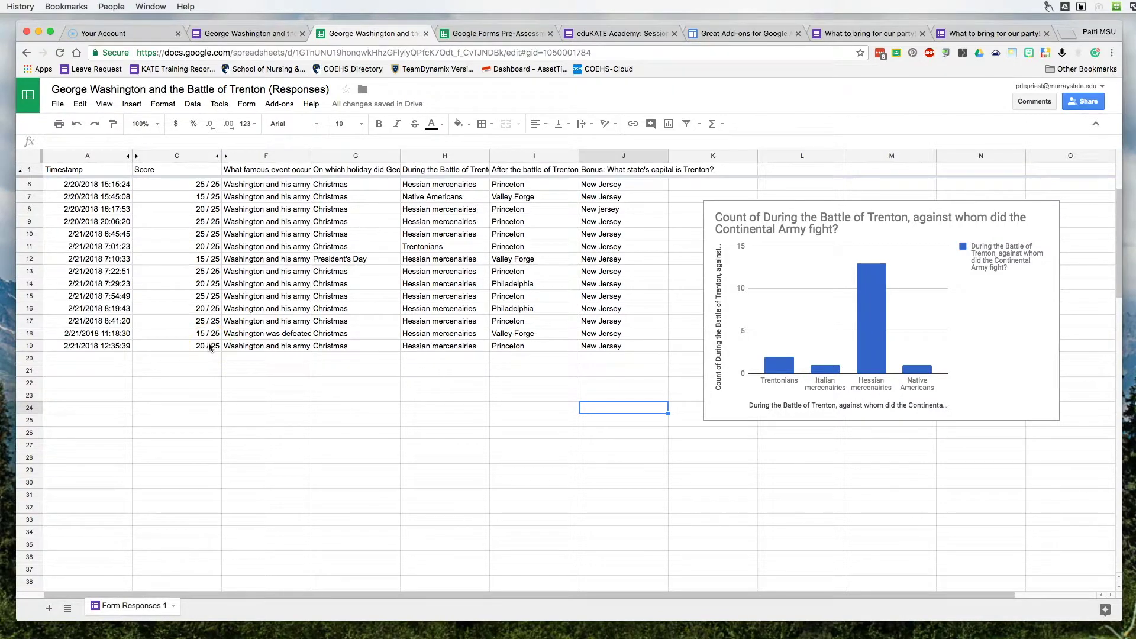
Insert a blank column before column F, ahead of the first quiz question.
click(279, 155)
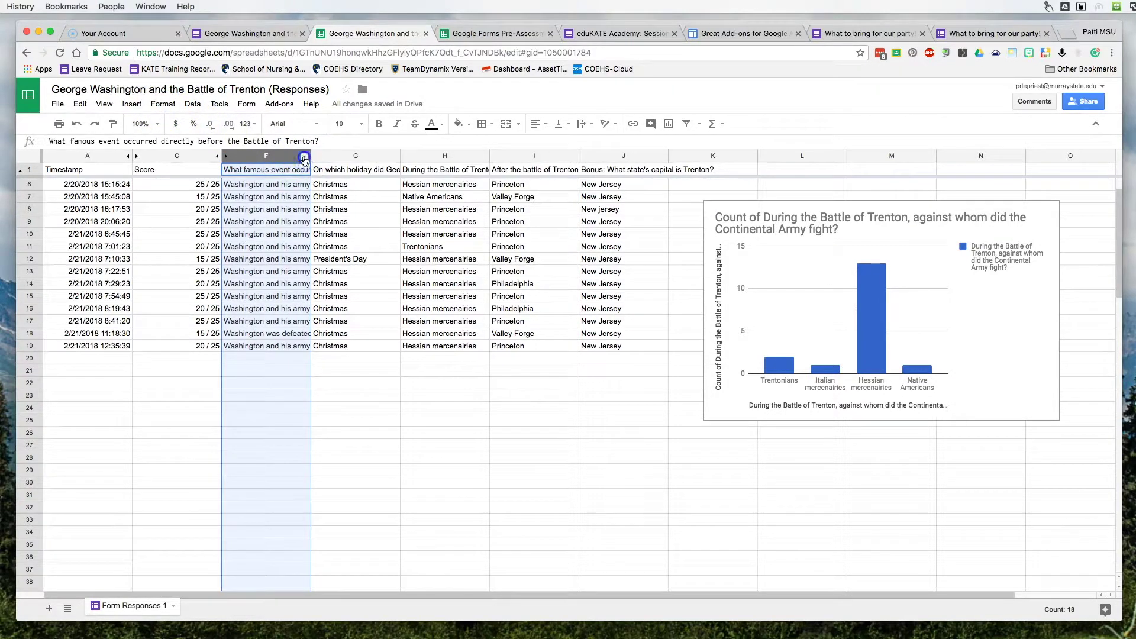
click(304, 158)
click(334, 240)
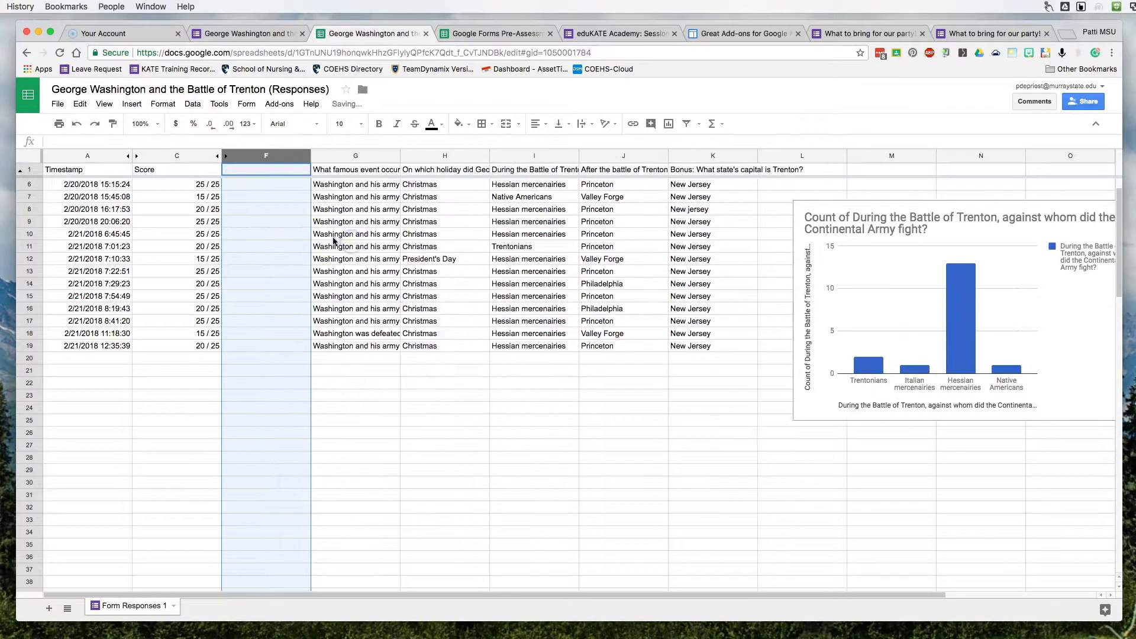
Enter the formula =C6/25*100 in F6 to convert the score to a percentage.
click(254, 184)
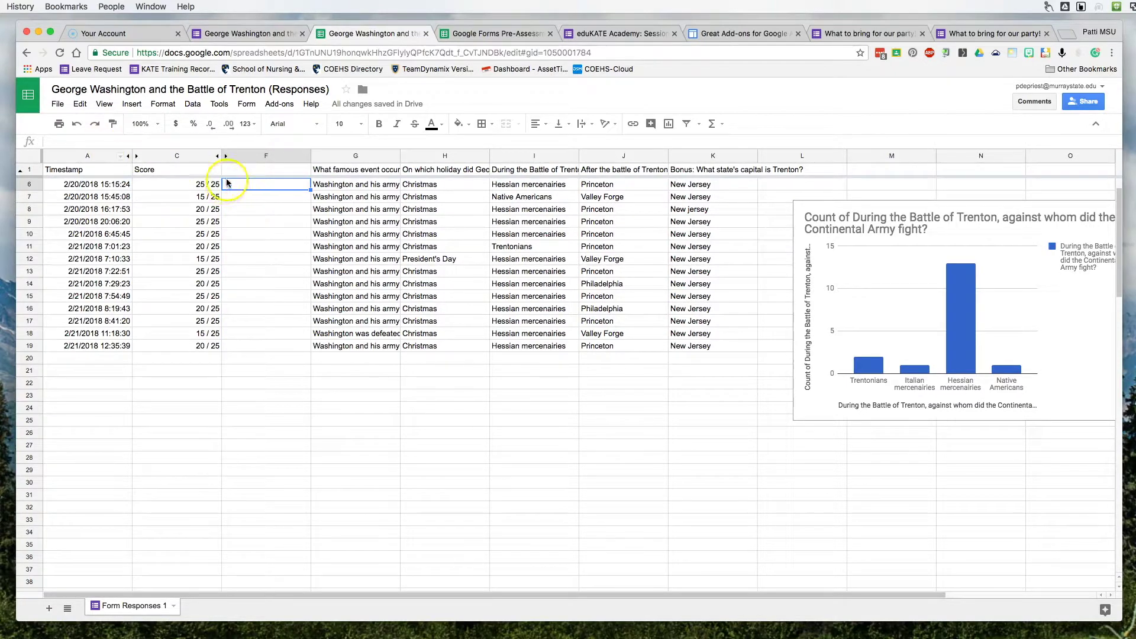
text(=)
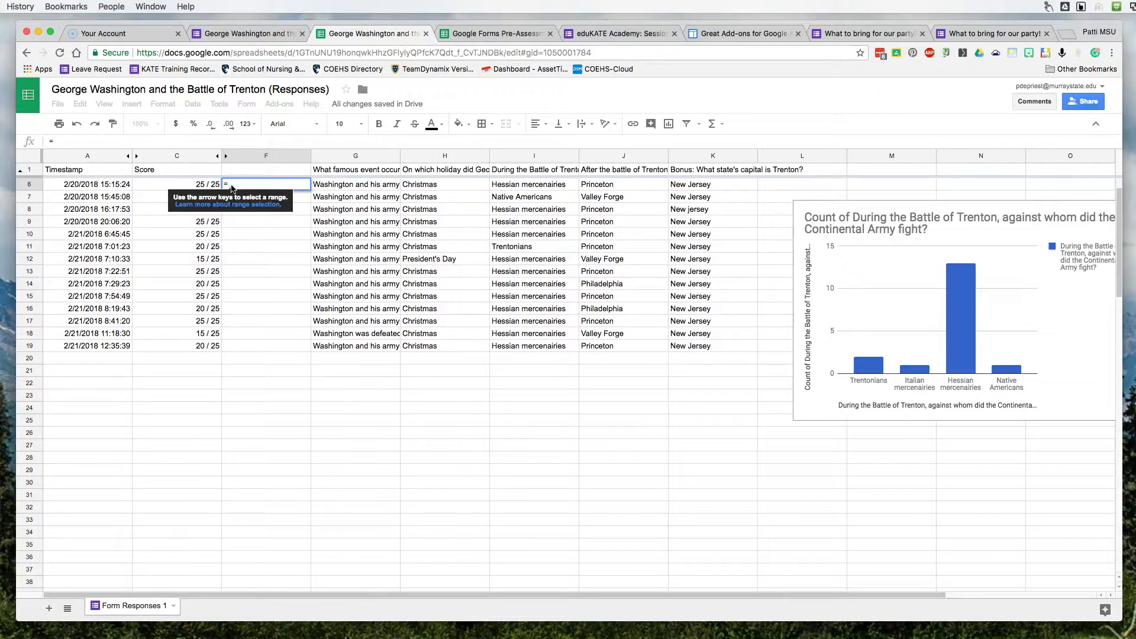
click(182, 184)
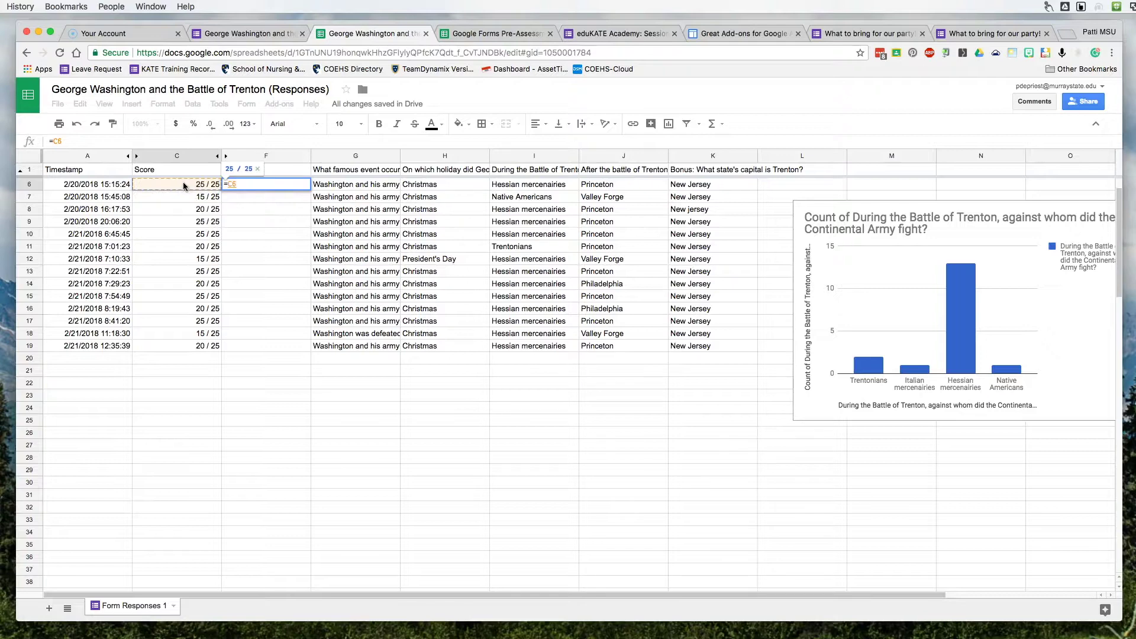
text(/25)
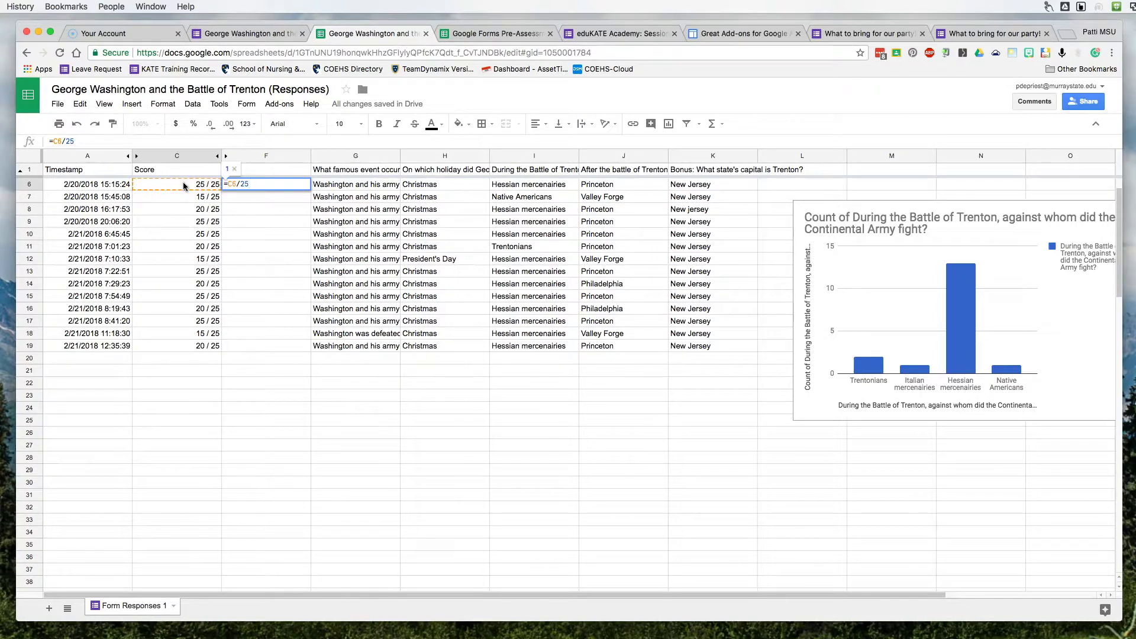
text(*100)
key(Return)
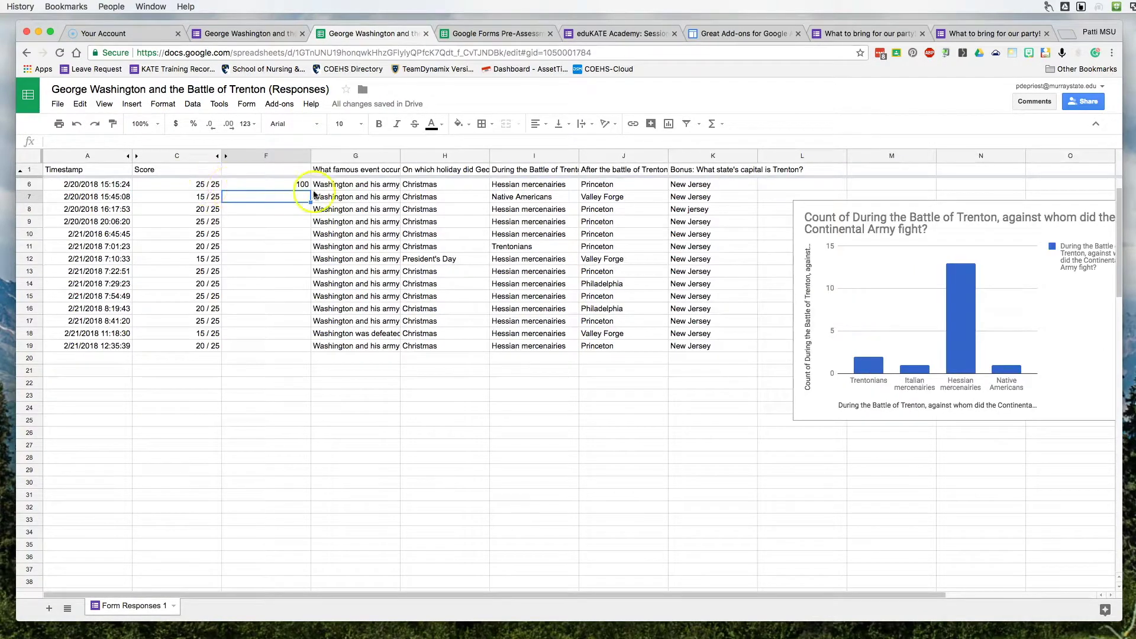
Check the score cells in column C and fill the percentage formula from F6 down through F19.
click(190, 184)
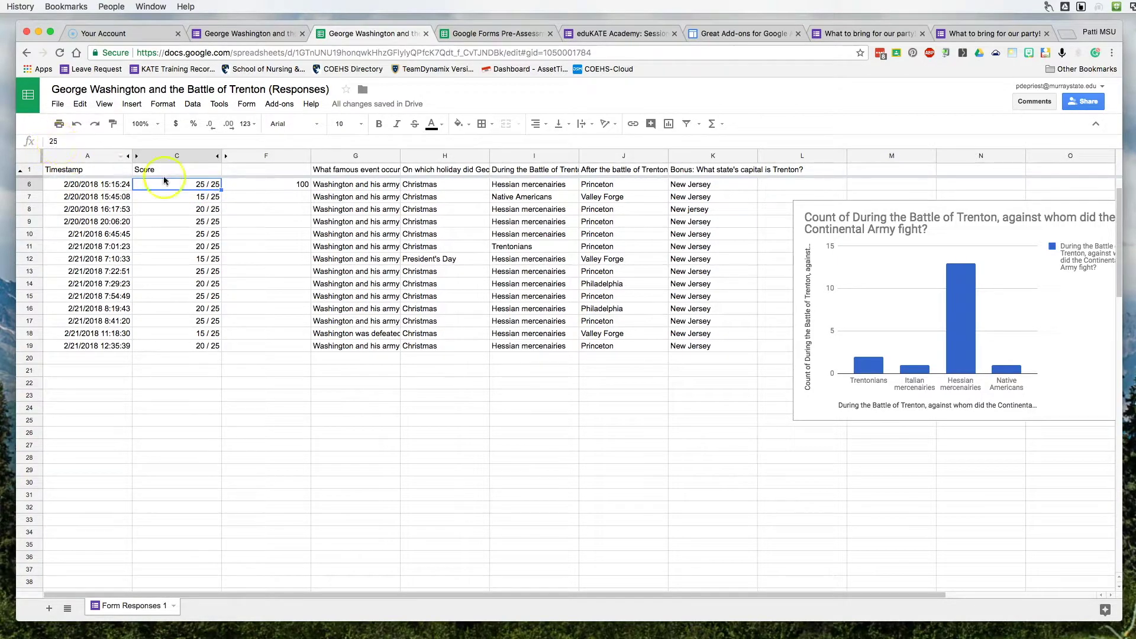
click(206, 209)
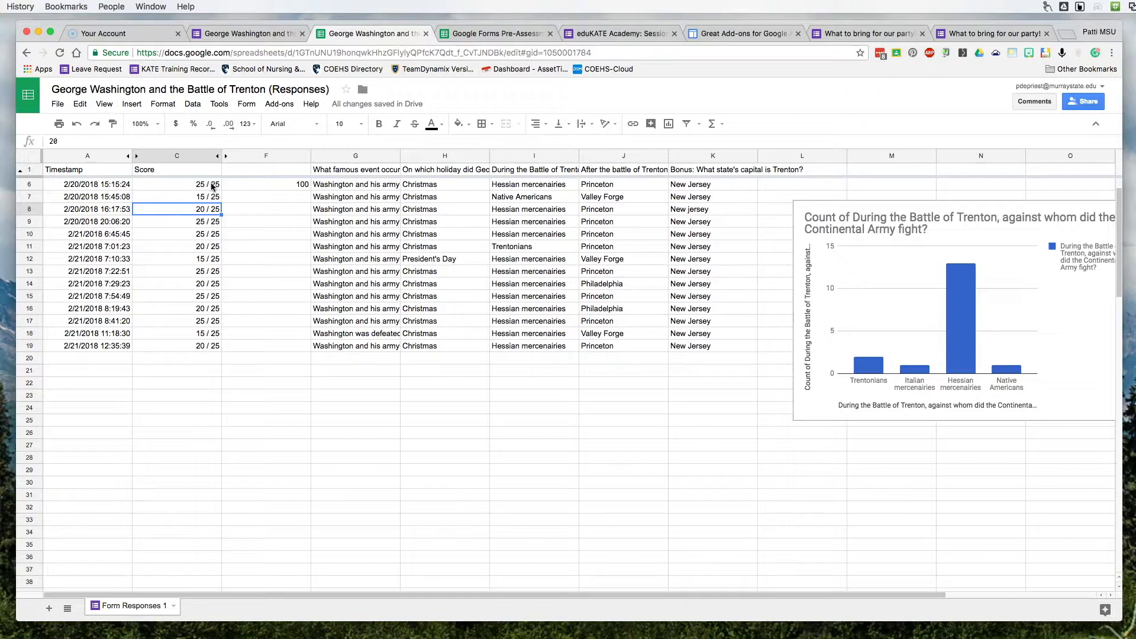
click(284, 185)
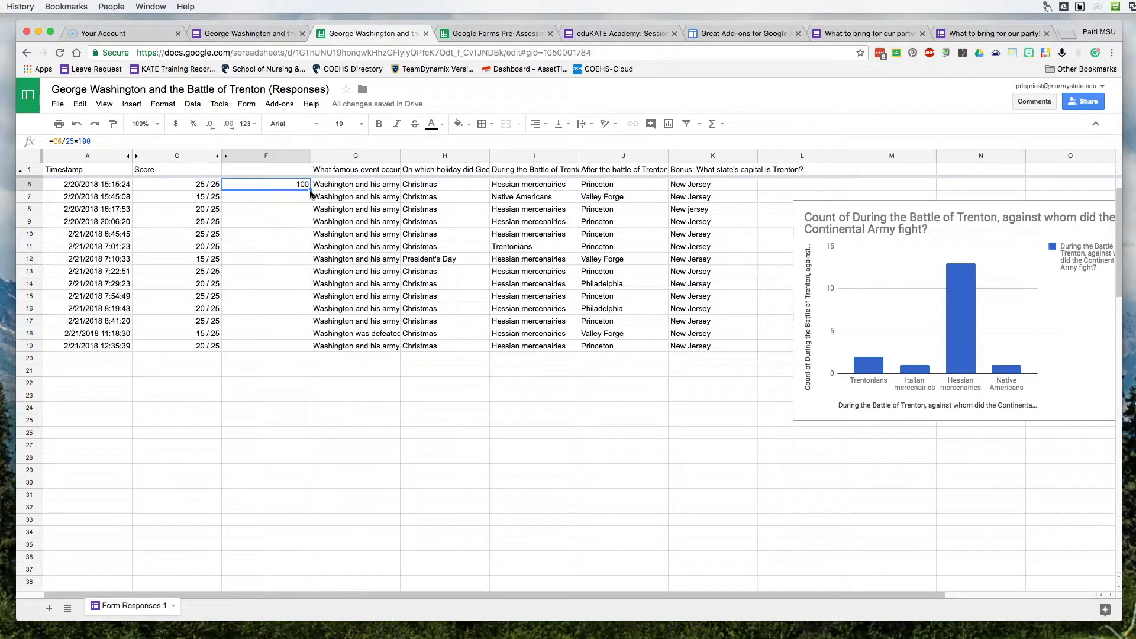
drag(310, 189, 298, 345)
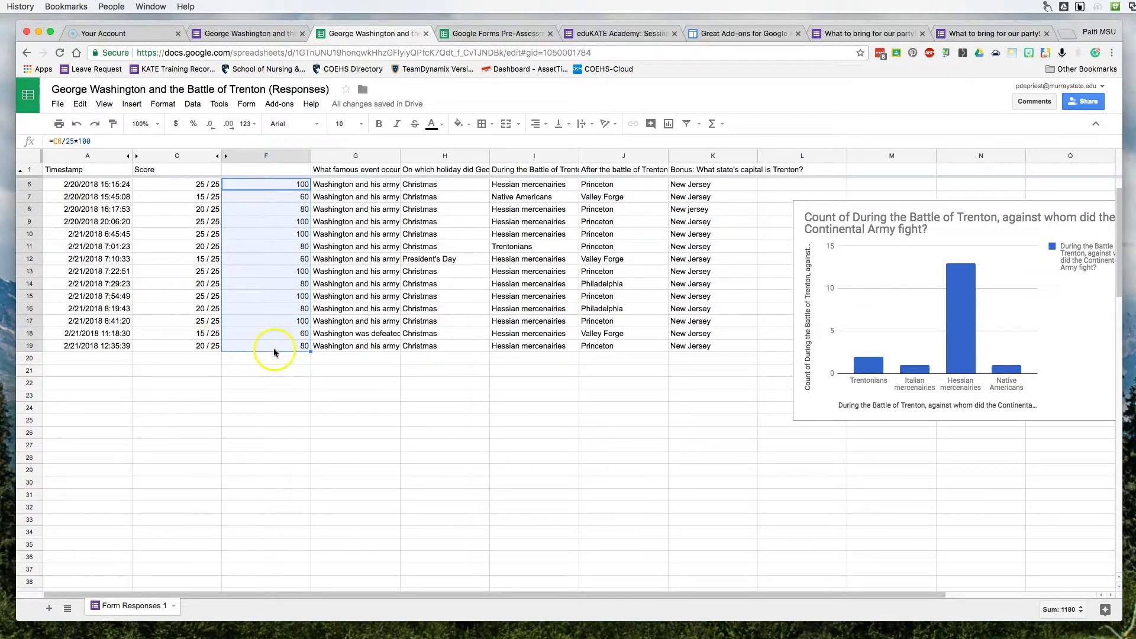
click(262, 285)
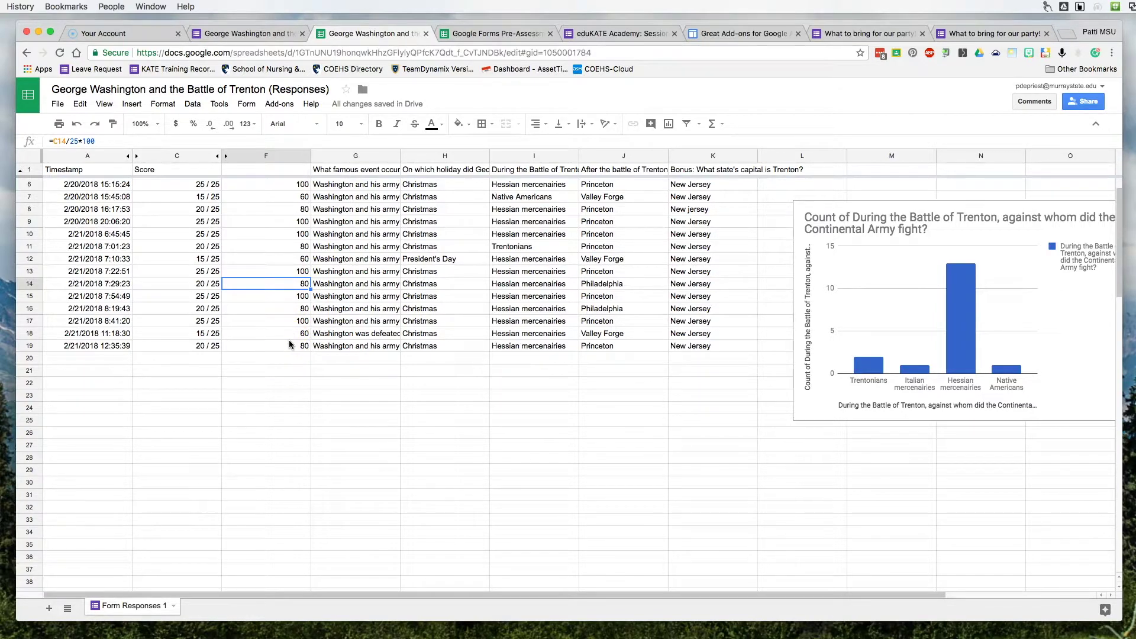
Label cell C21 below the scores as "average".
scroll(290, 344, down, 1)
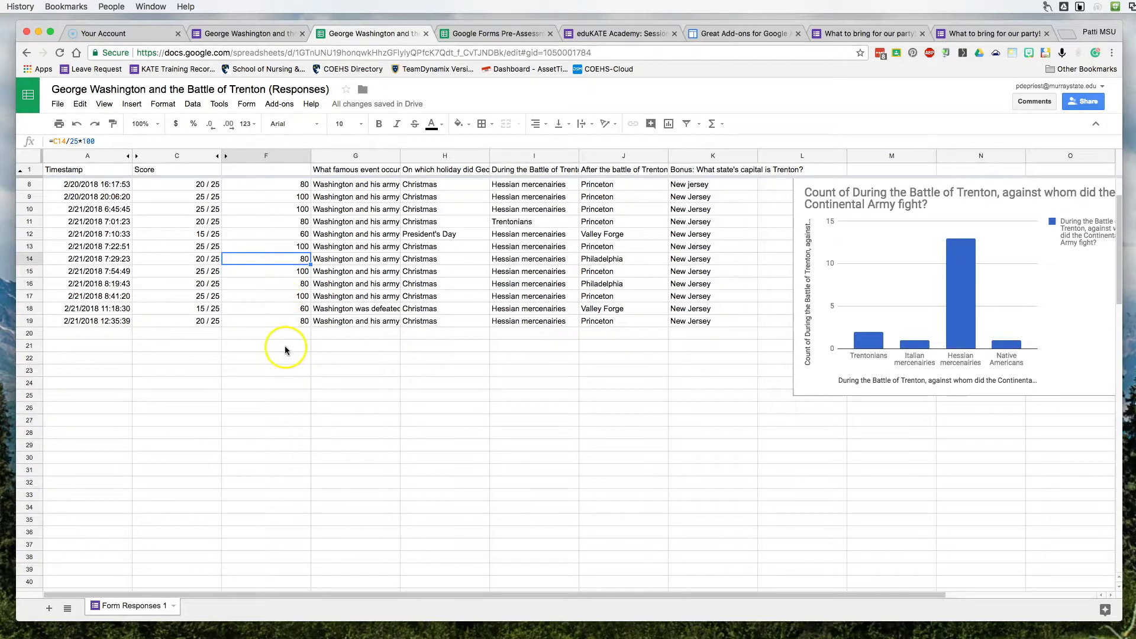
click(198, 347)
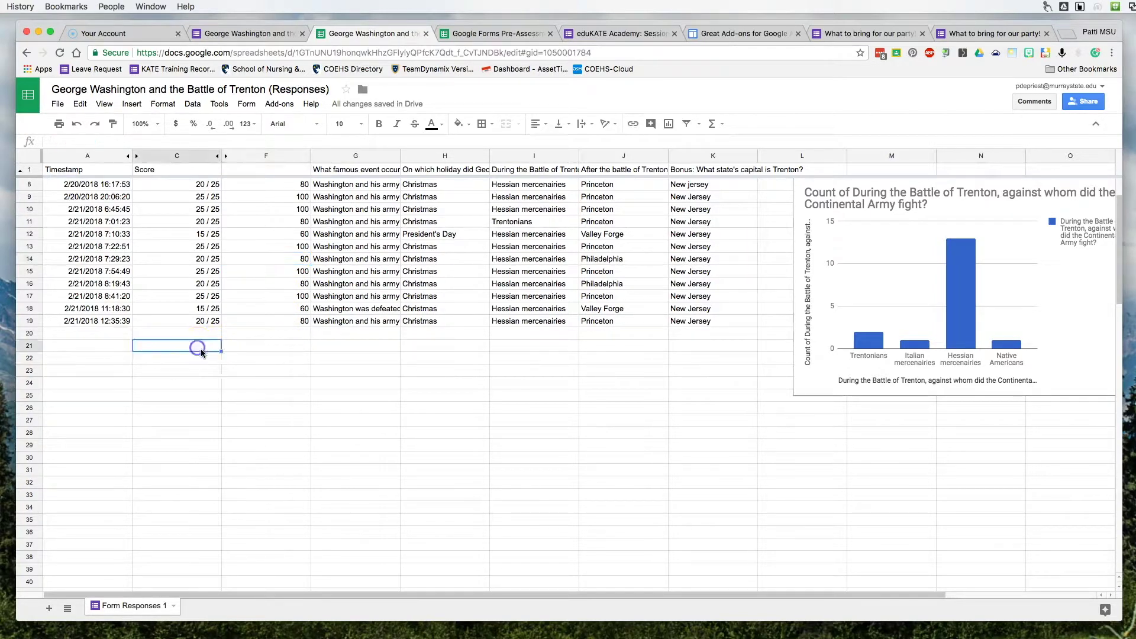
text(average)
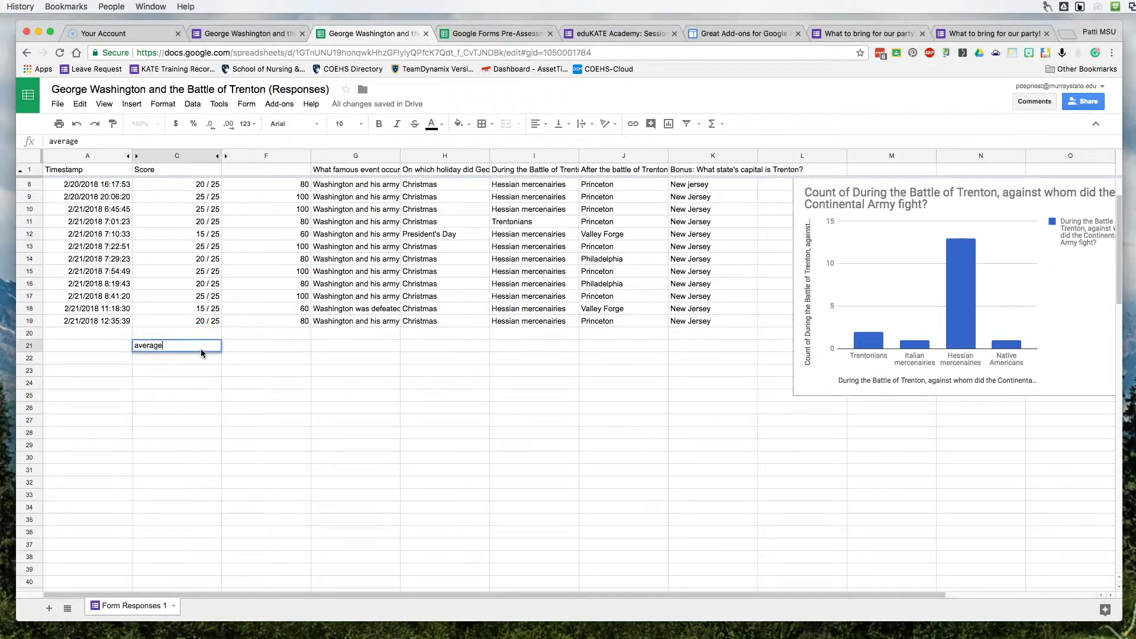
key(Tab)
Enter the formula =average(F3:F19) in F21 to average the score percentages.
click(225, 350)
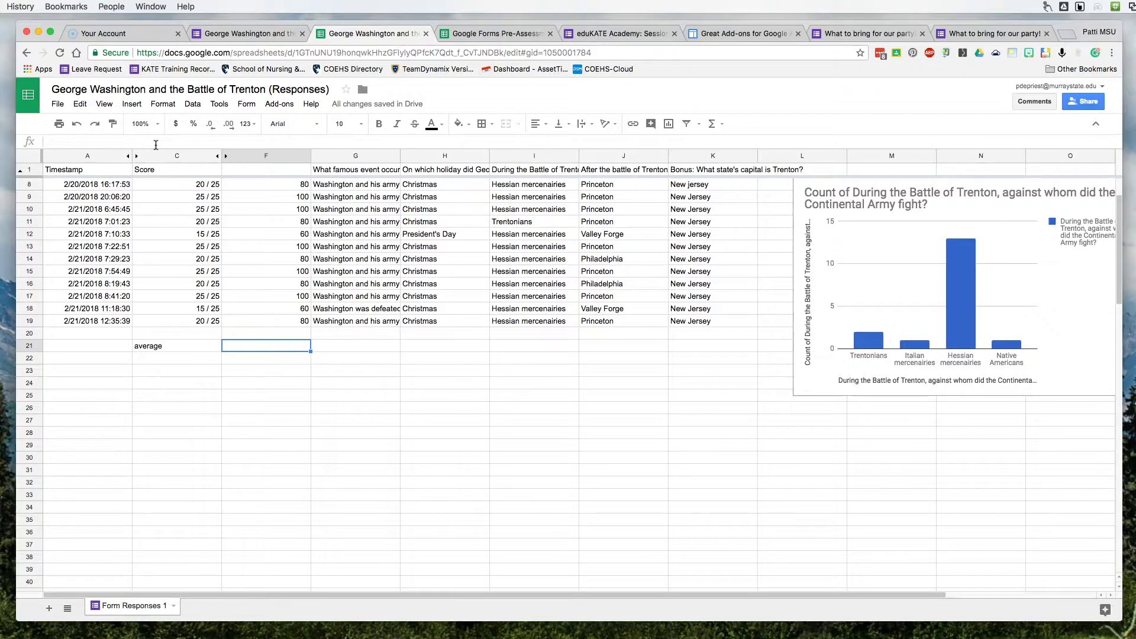
text(=a)
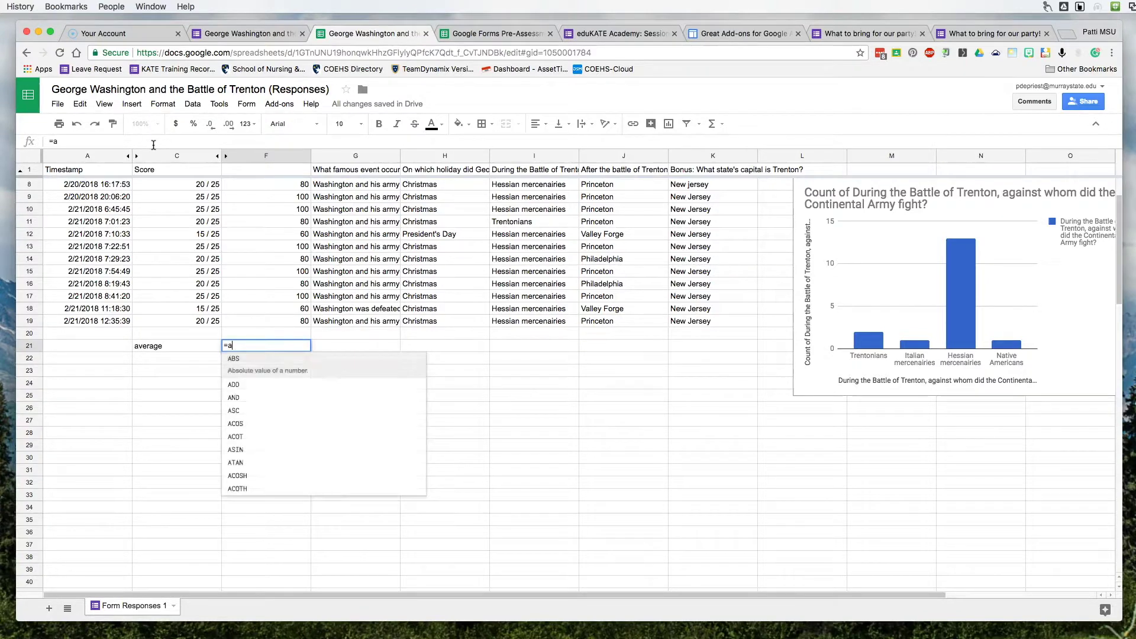
text(verage()
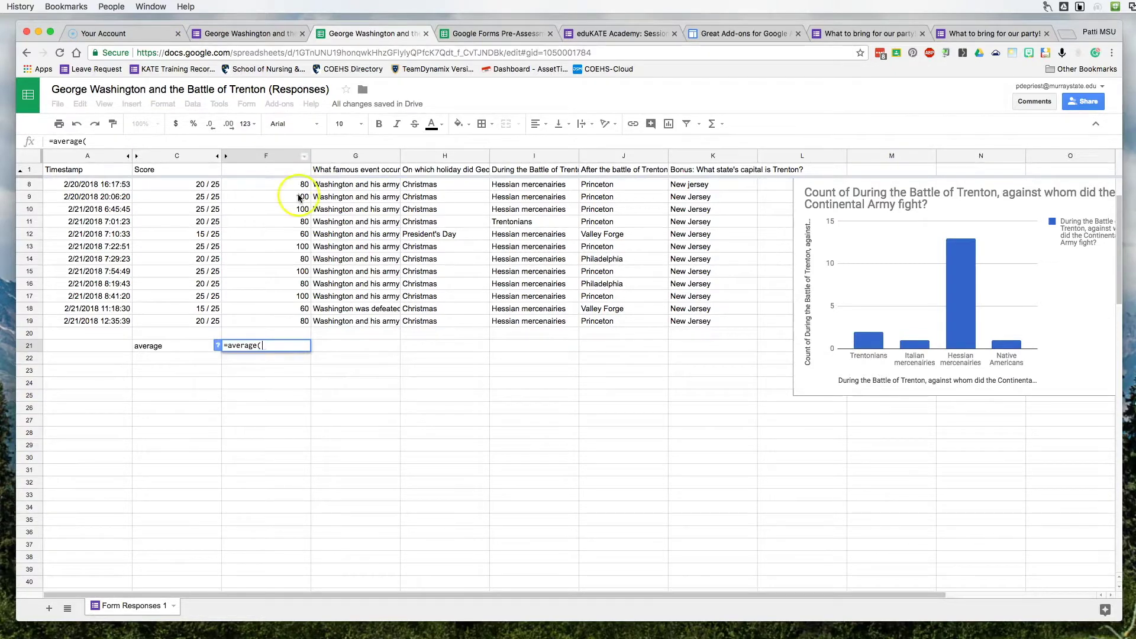
drag(294, 185, 305, 321)
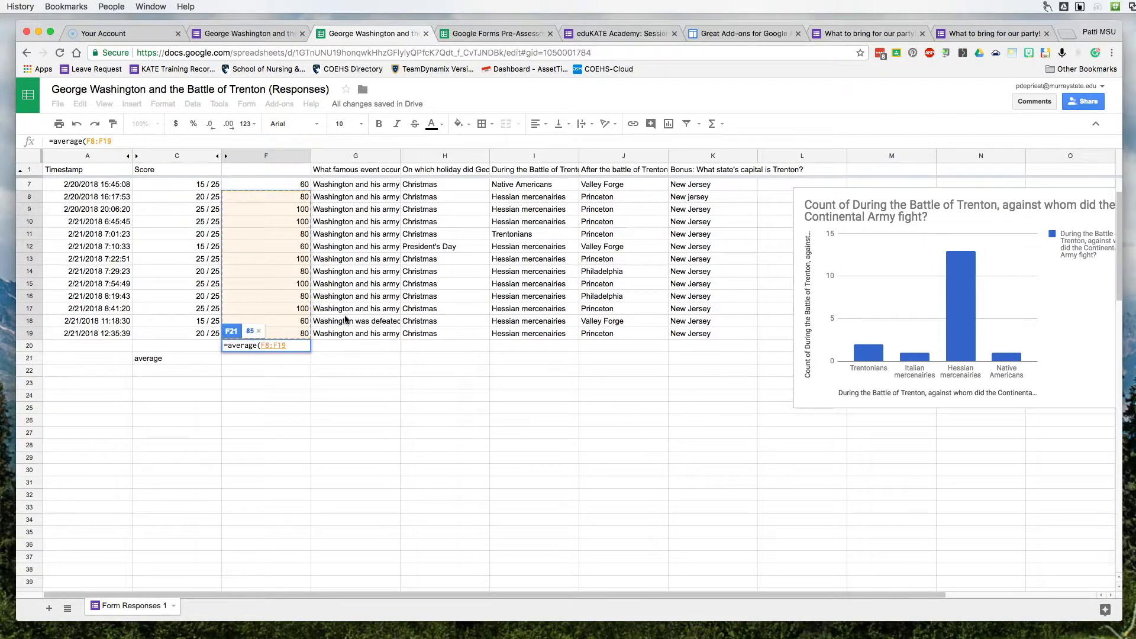
scroll(274, 212, up, 2)
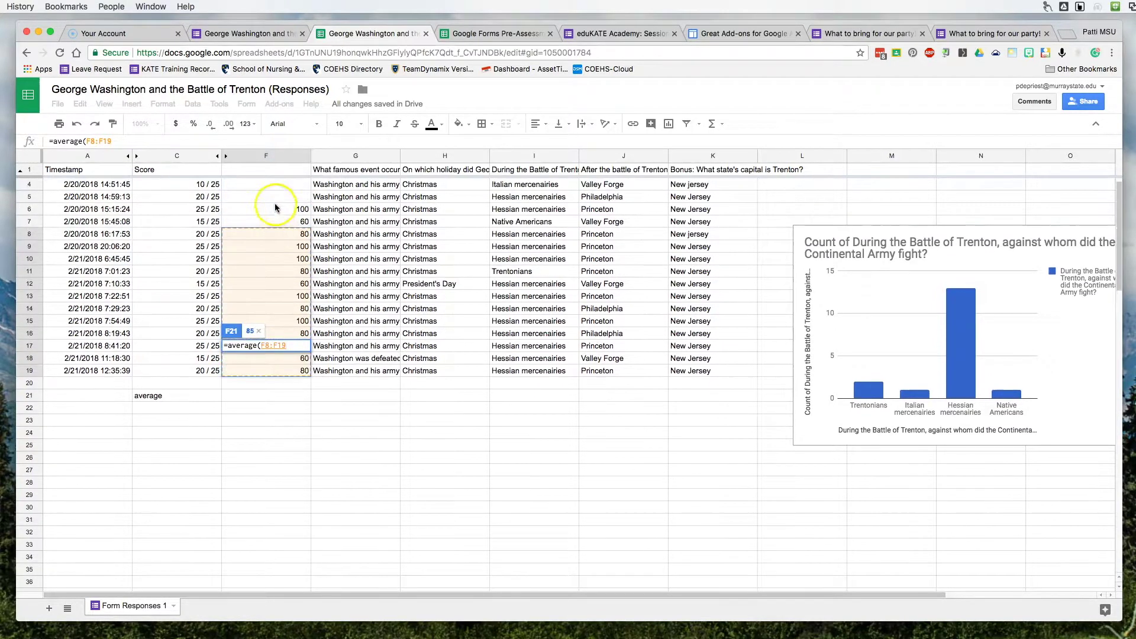
scroll(290, 221, up, 1)
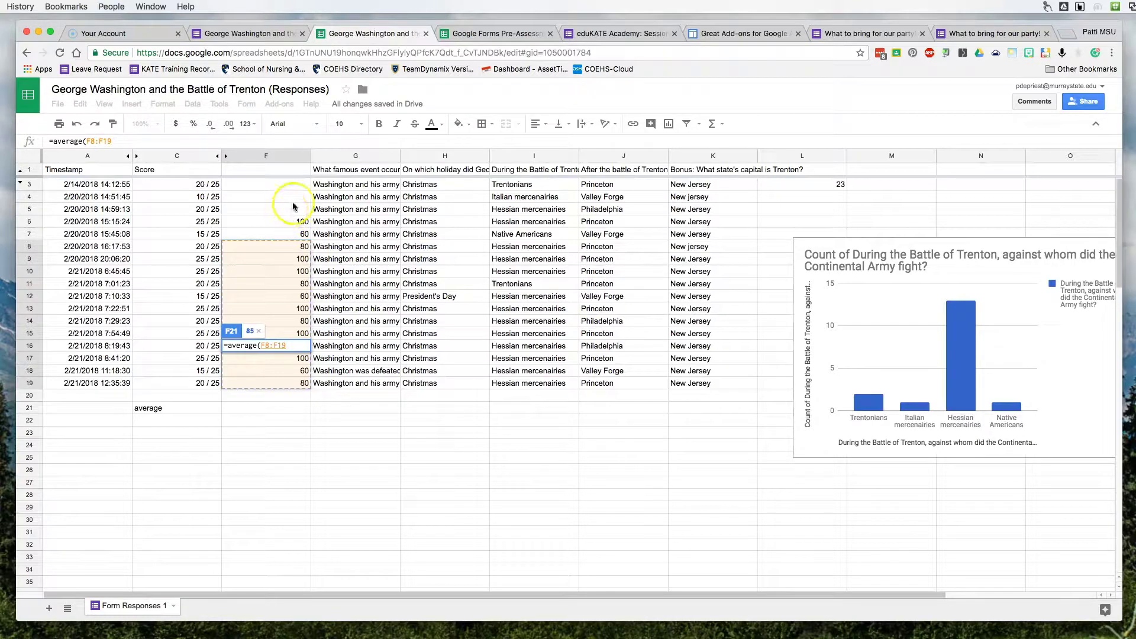
click(300, 222)
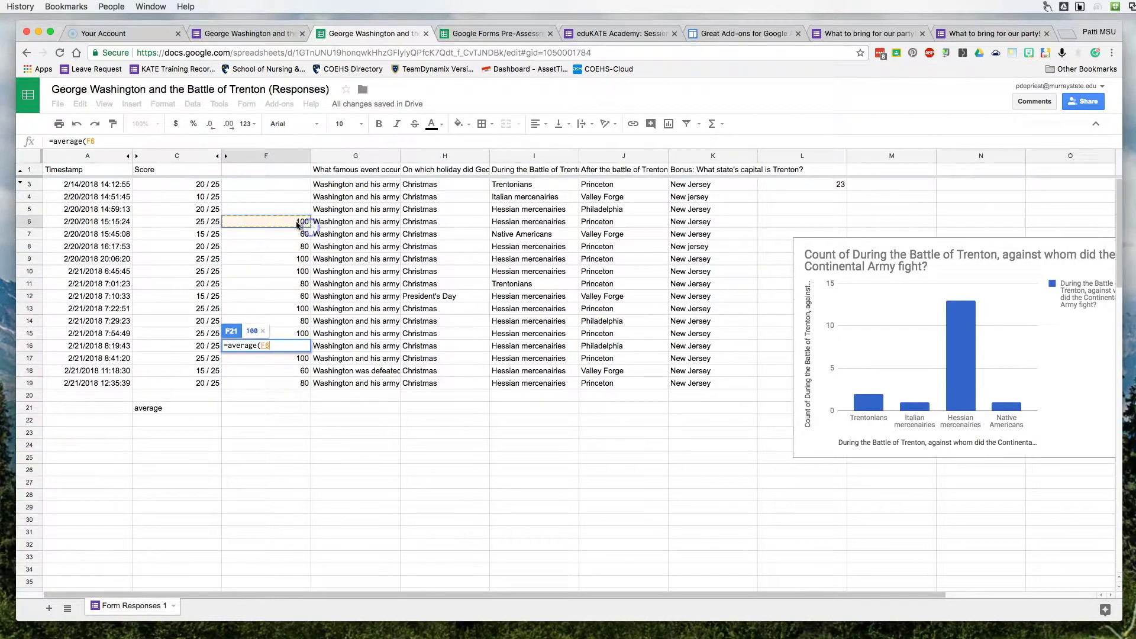
drag(287, 185, 293, 381)
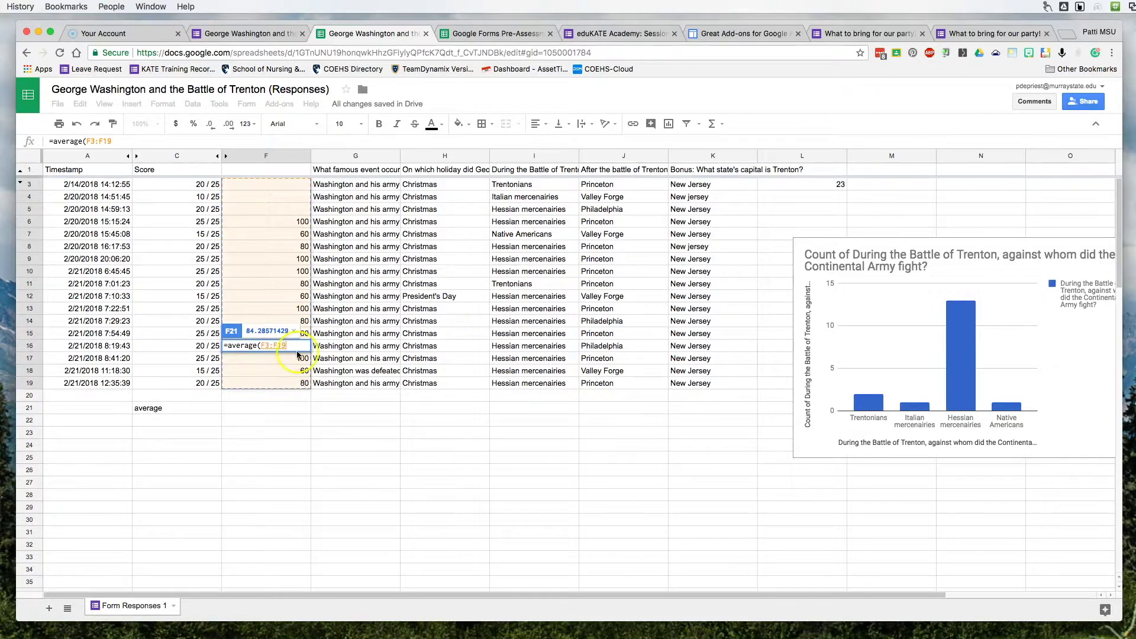
text())
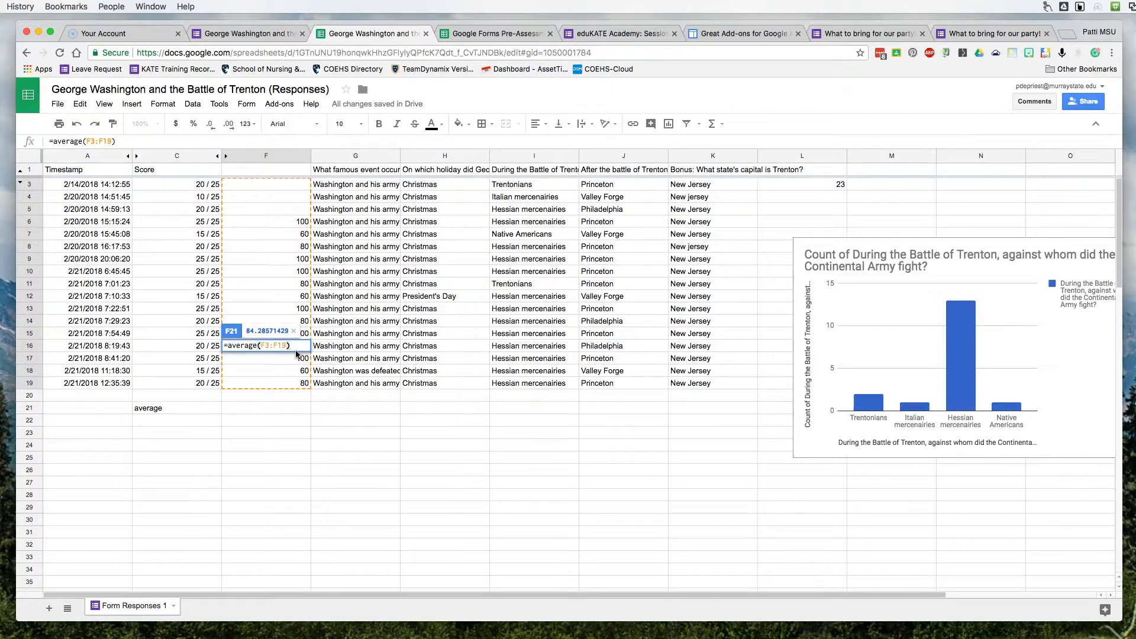
key(Return)
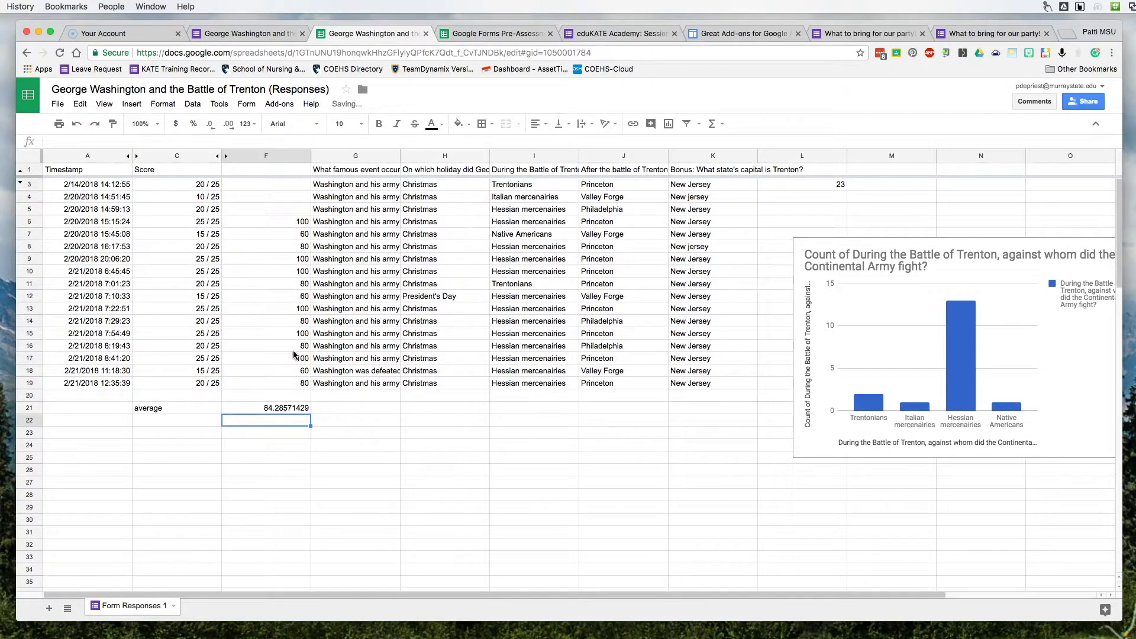
Fill the percentage formula from F6 up through F3 to cover the first three responses.
click(300, 221)
drag(310, 226, 301, 184)
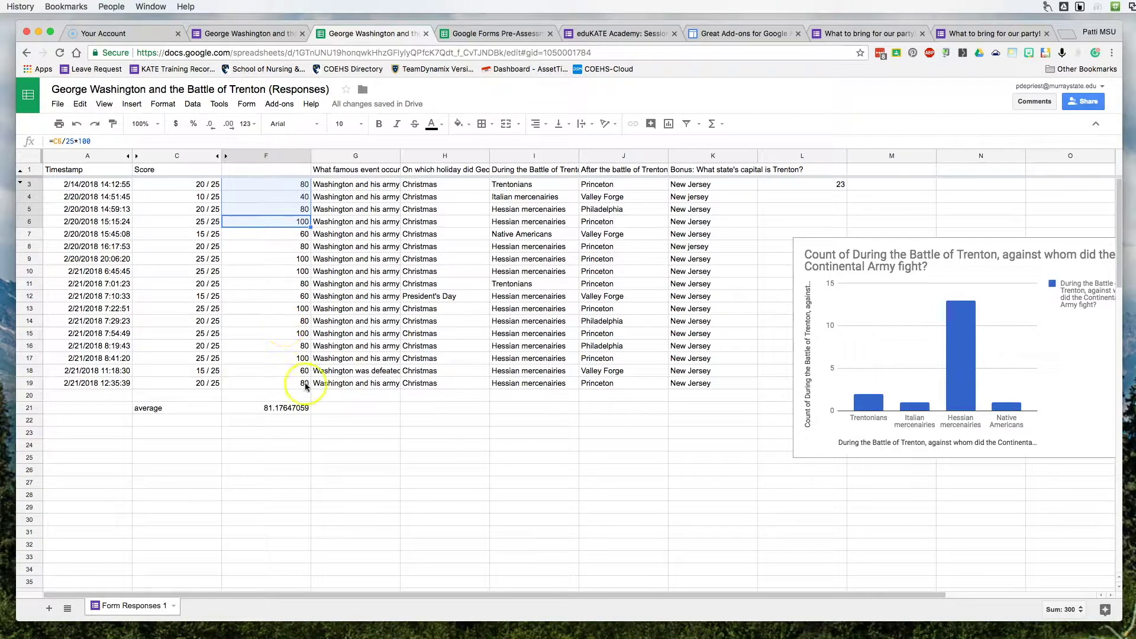
Reduce the average in F21 to one decimal place.
click(284, 410)
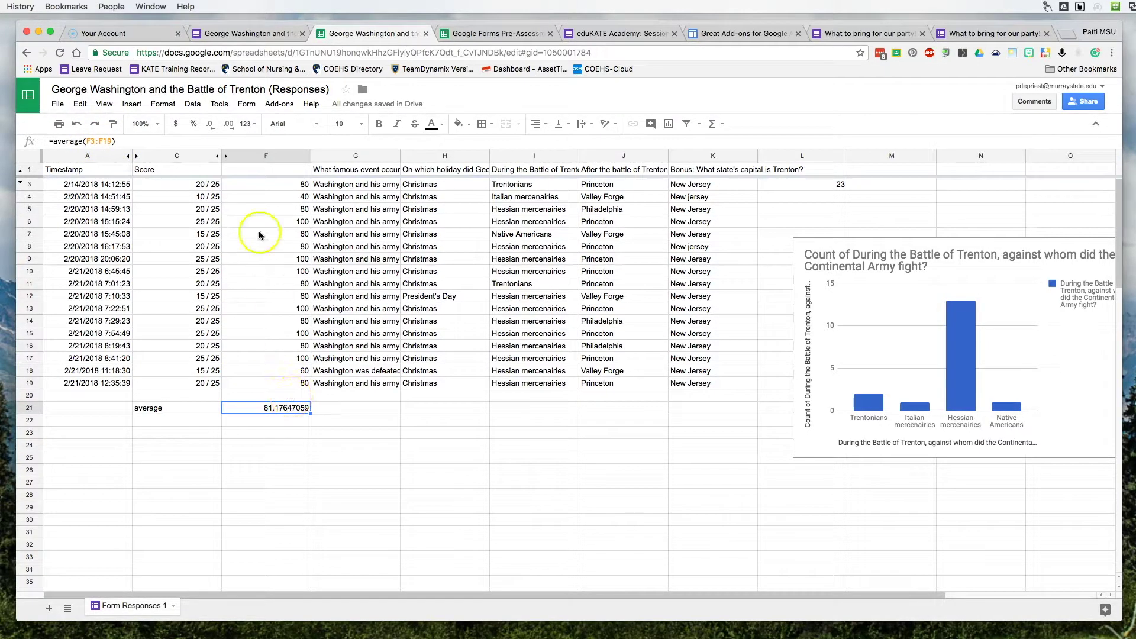
click(212, 126)
click(211, 126)
click(212, 126)
click(212, 126)
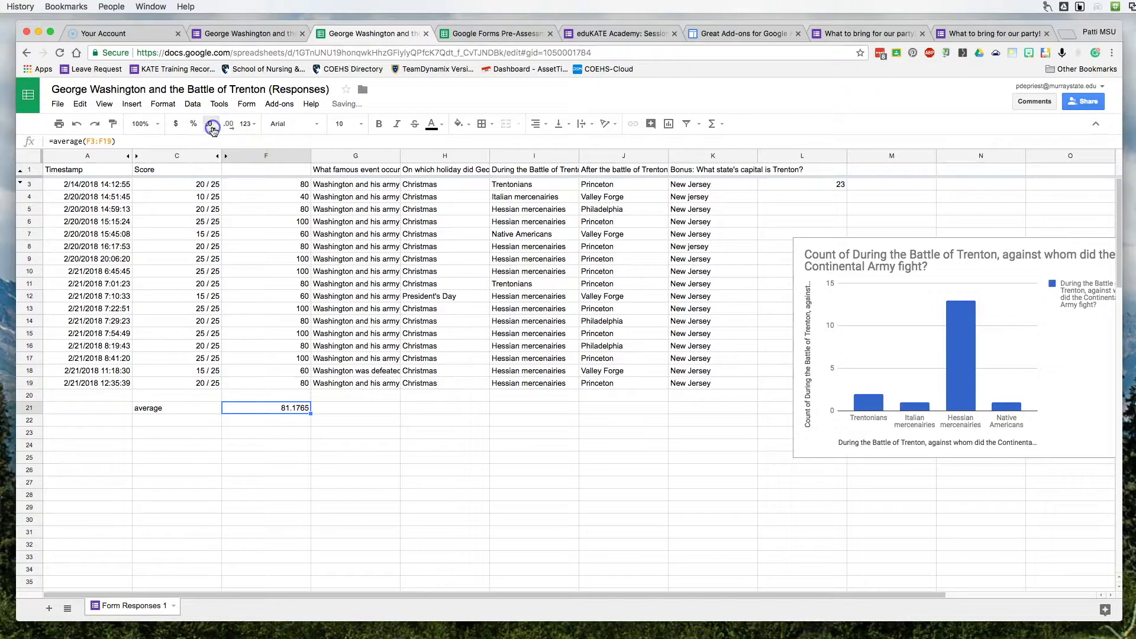
click(212, 126)
click(212, 126)
click(212, 126)
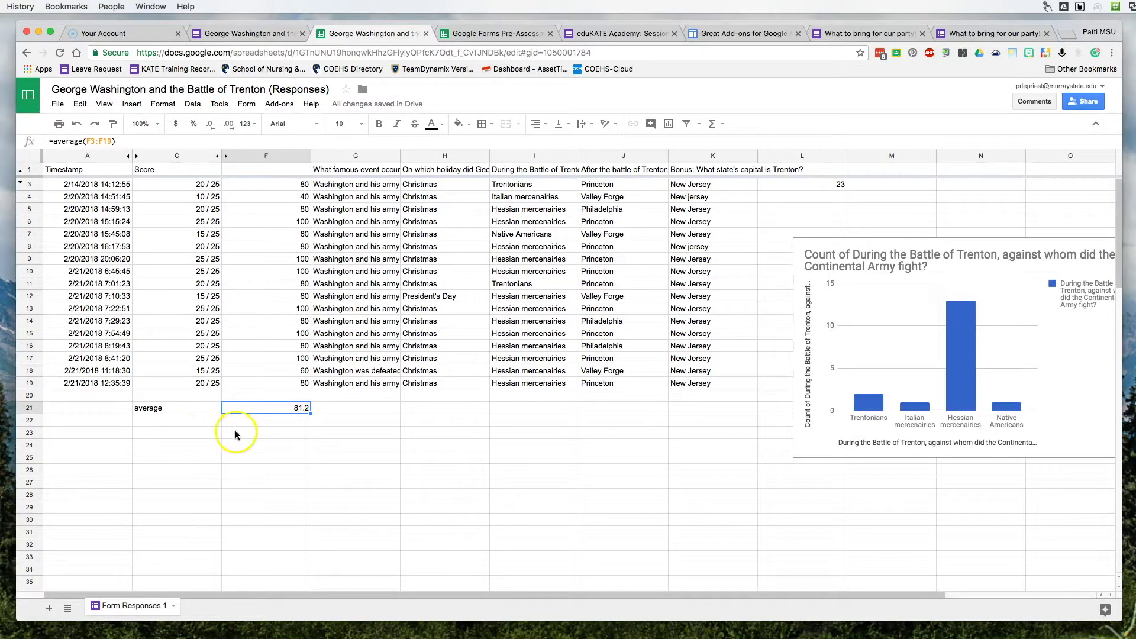
Label cell C23, two rows below the average label, as "sum".
scroll(236, 431, up, 2)
scroll(329, 491, down, 2)
click(190, 438)
text(sum)
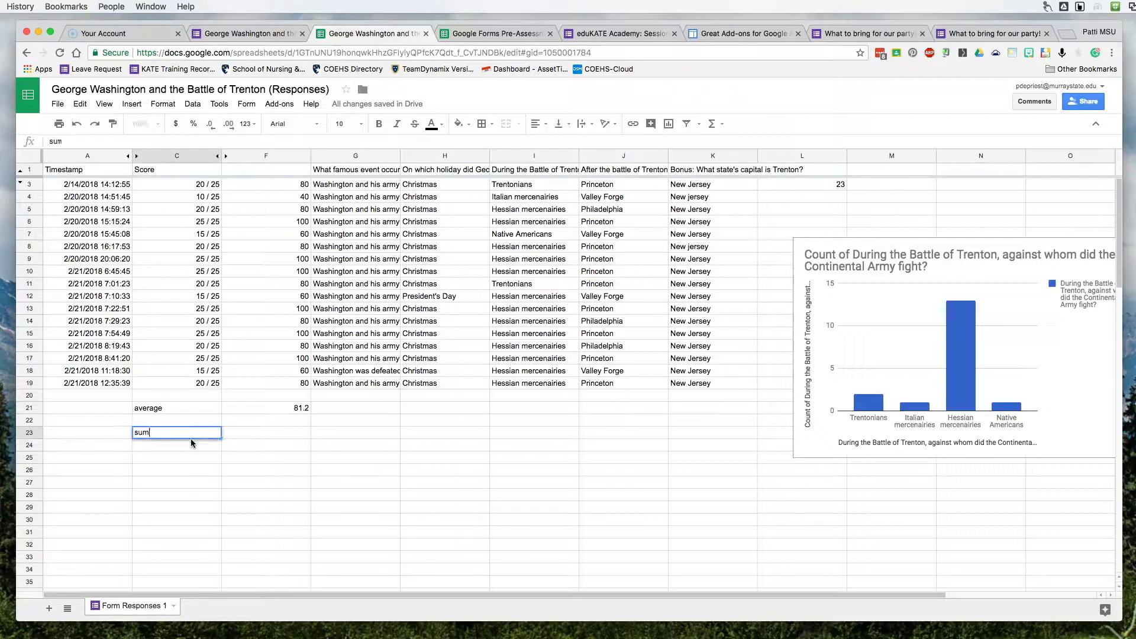
key(Tab)
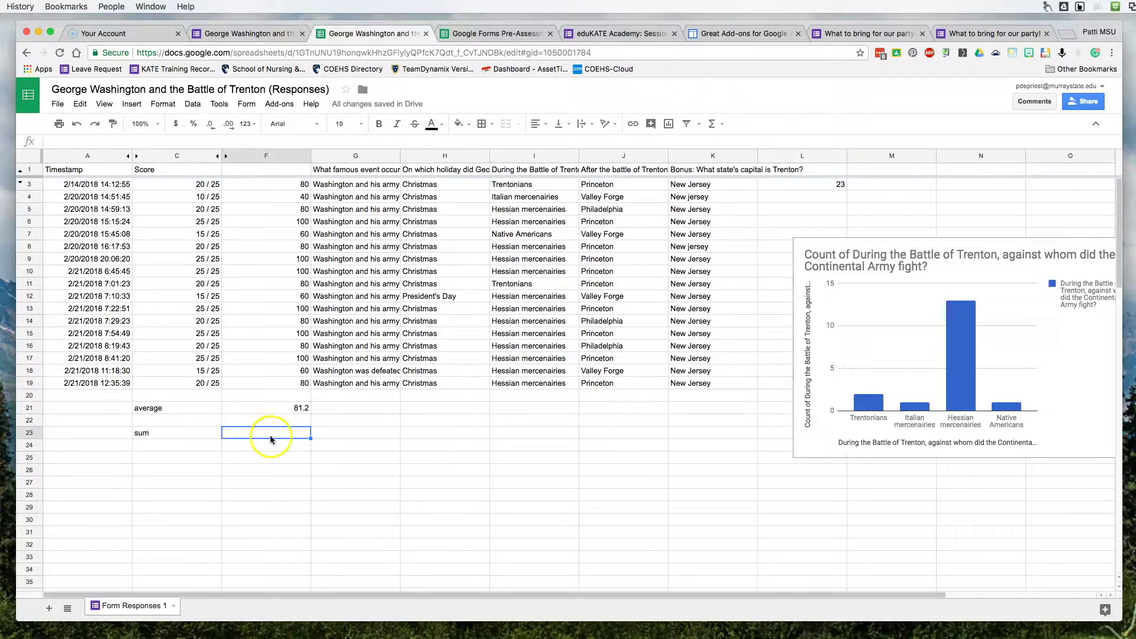
Enter the formula =sum(F3:F19) in F23 to total the score percentages.
text(=sum)
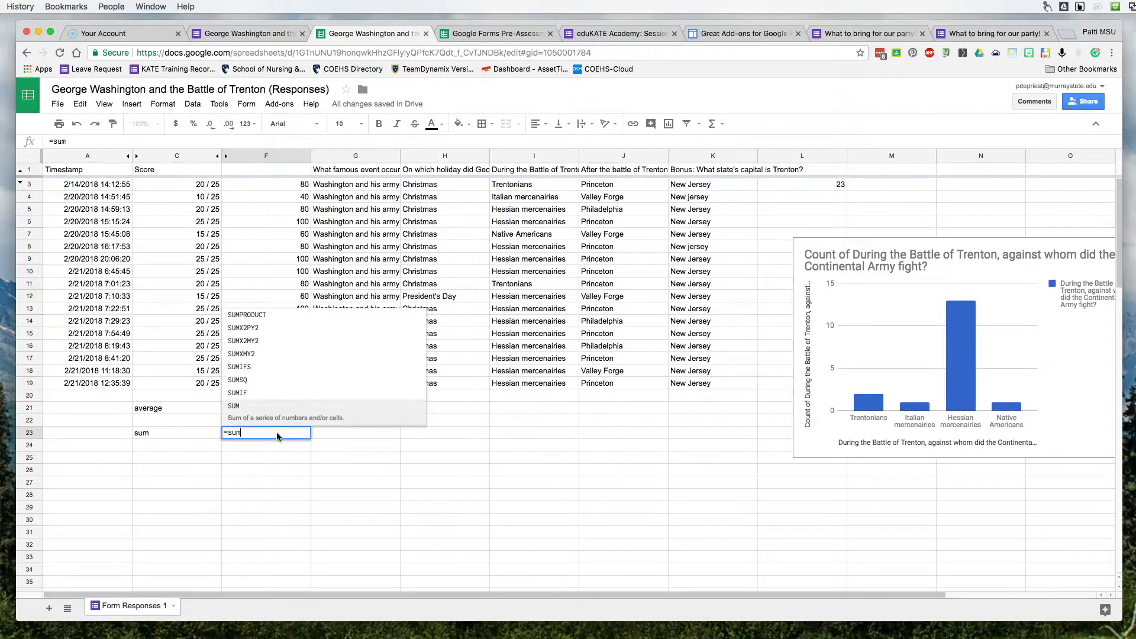
text(()
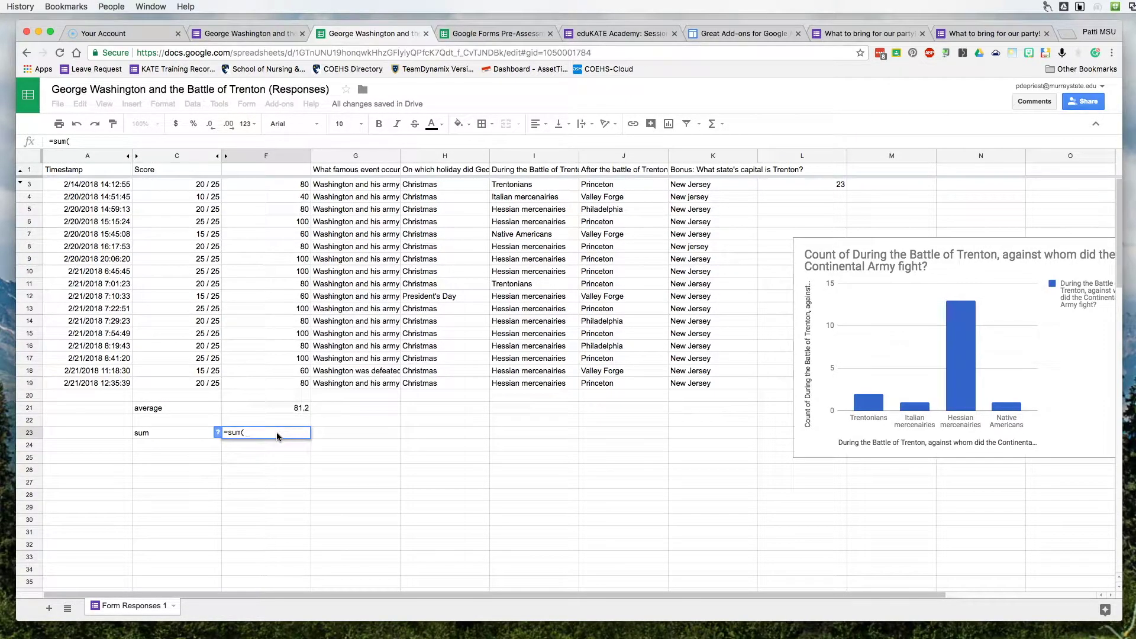
drag(299, 185, 300, 387)
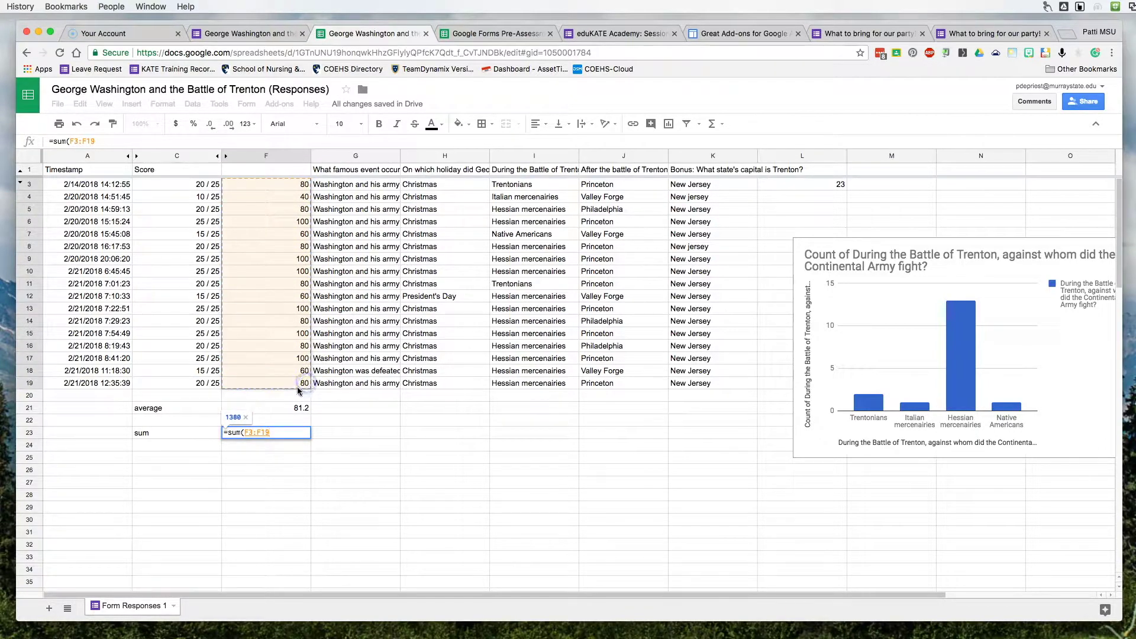
text())
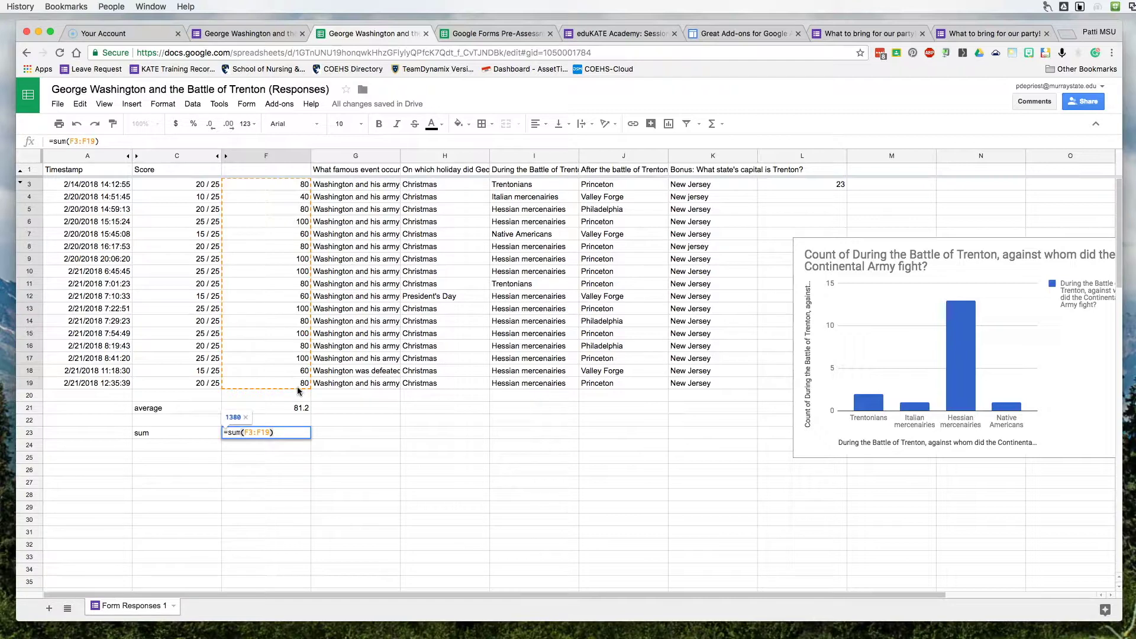
key(Return)
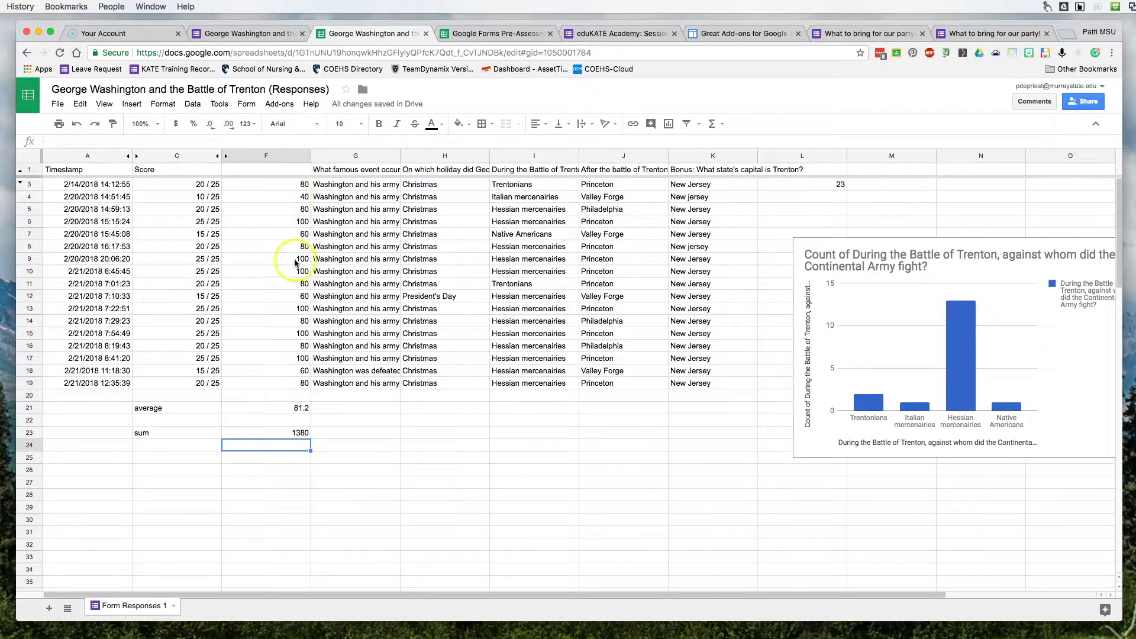
Enter =countif(I3:I19,"Hessian mercenairies") in I22 to count that answer, and reselect the cell to show its formula.
click(188, 459)
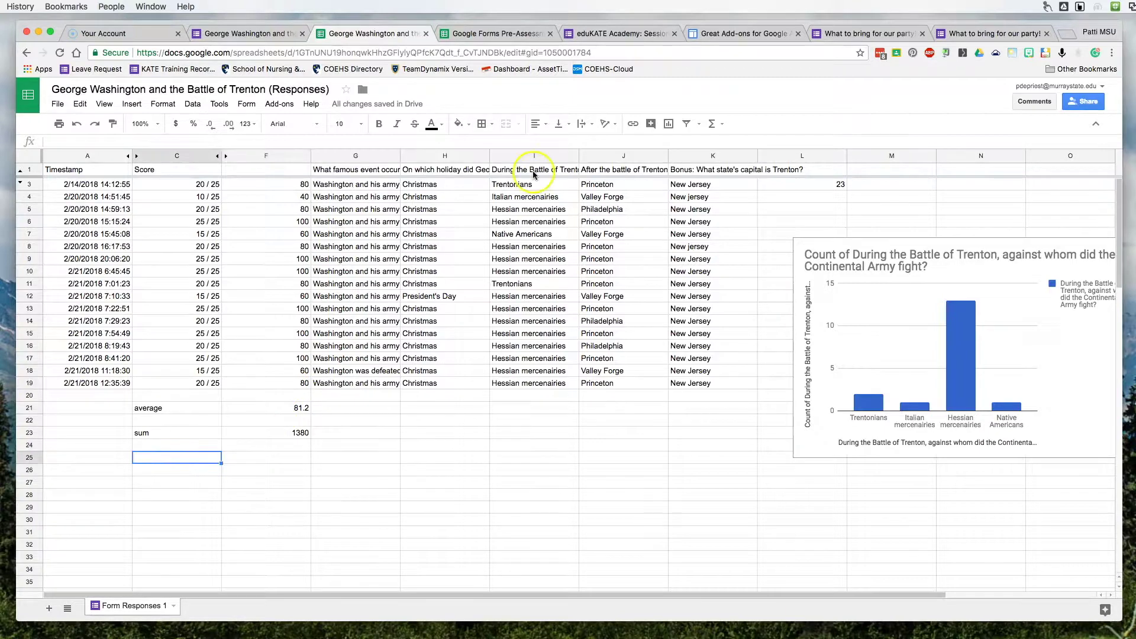
drag(531, 185, 535, 381)
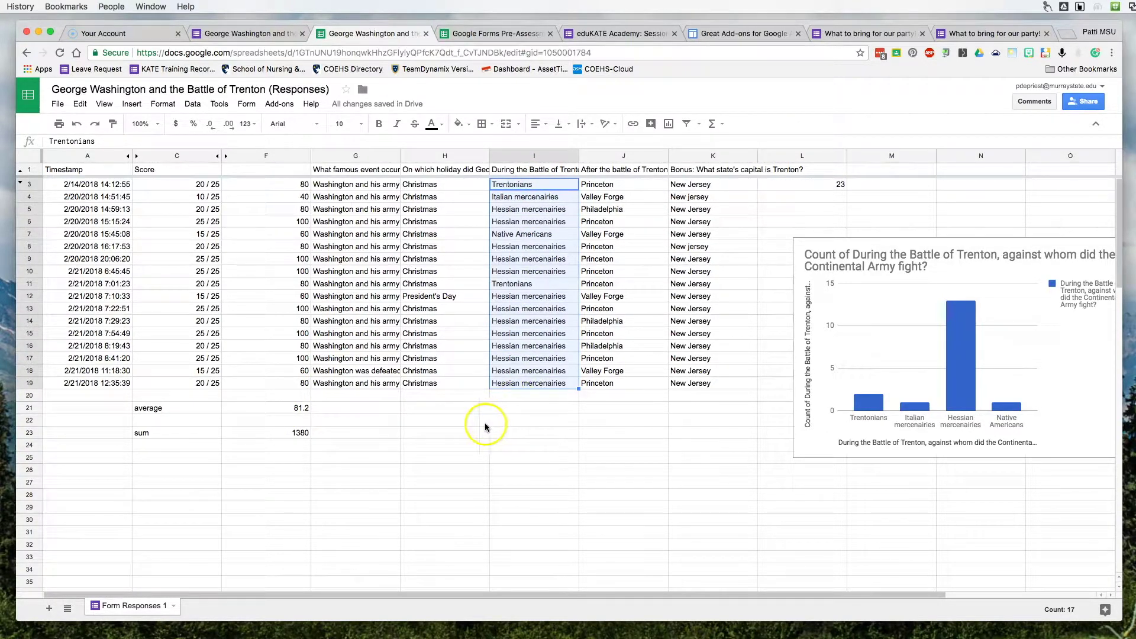
click(502, 423)
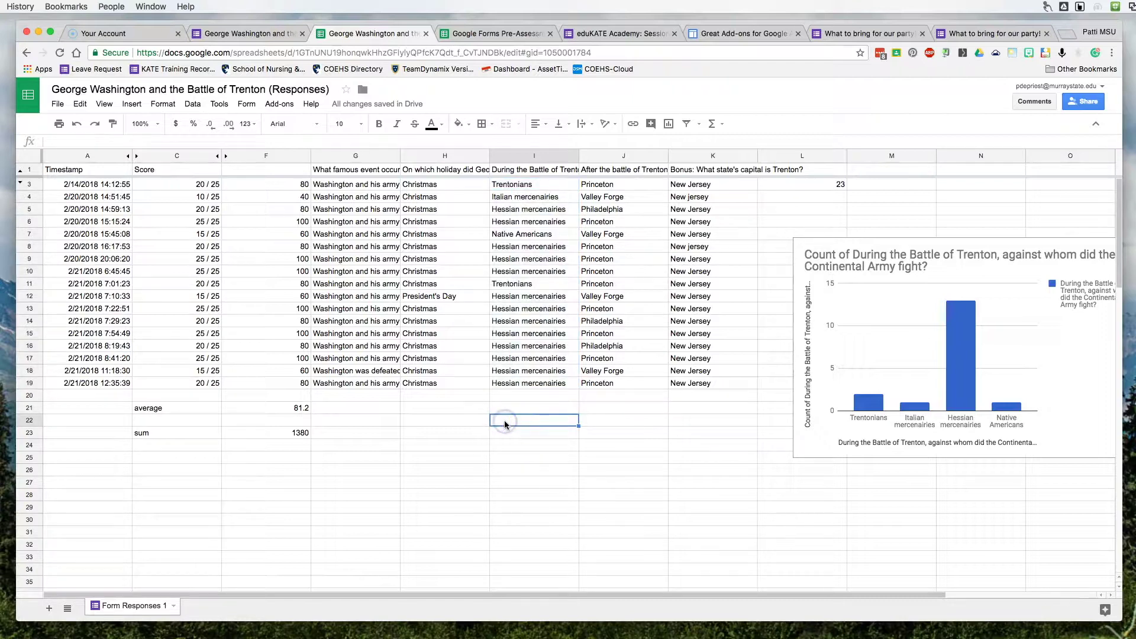
text(=countif()
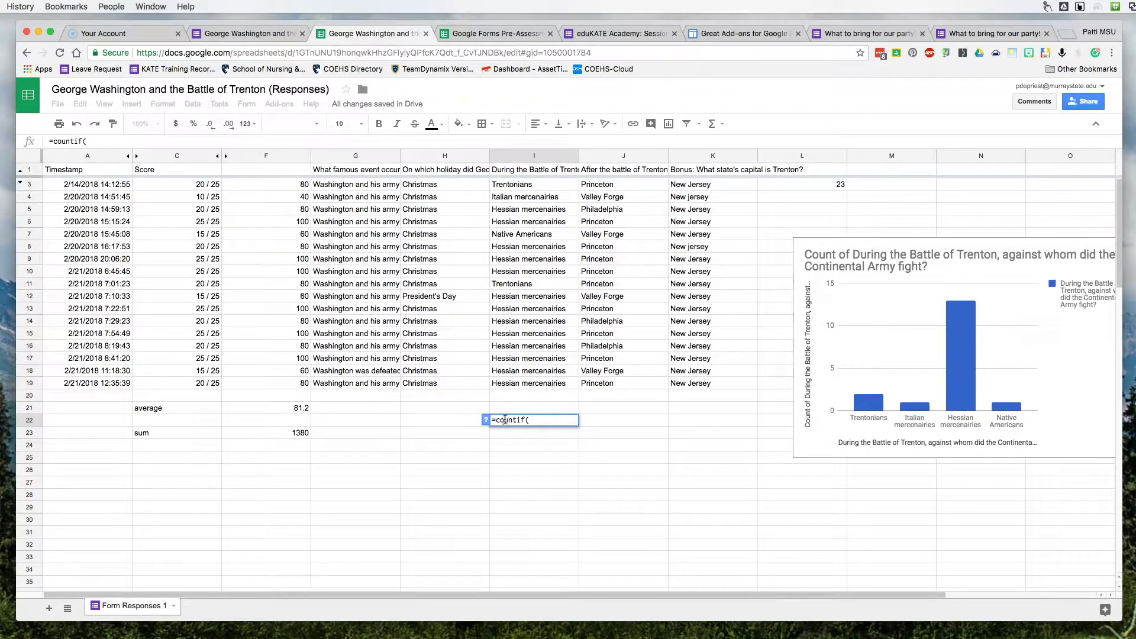
drag(523, 185, 556, 383)
text(,)
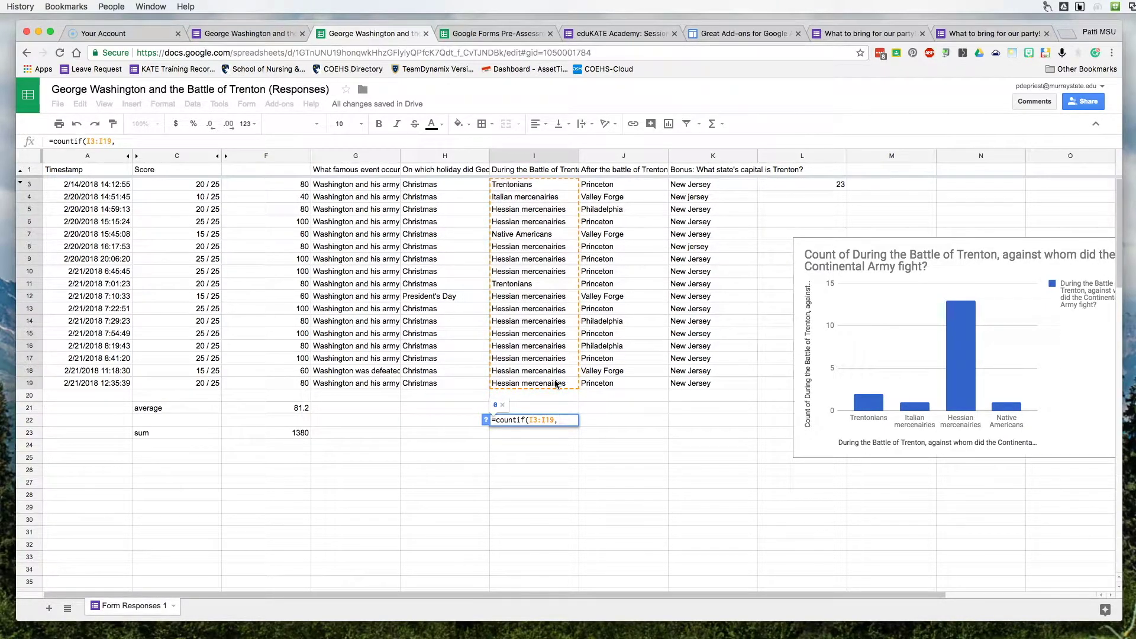
text(")
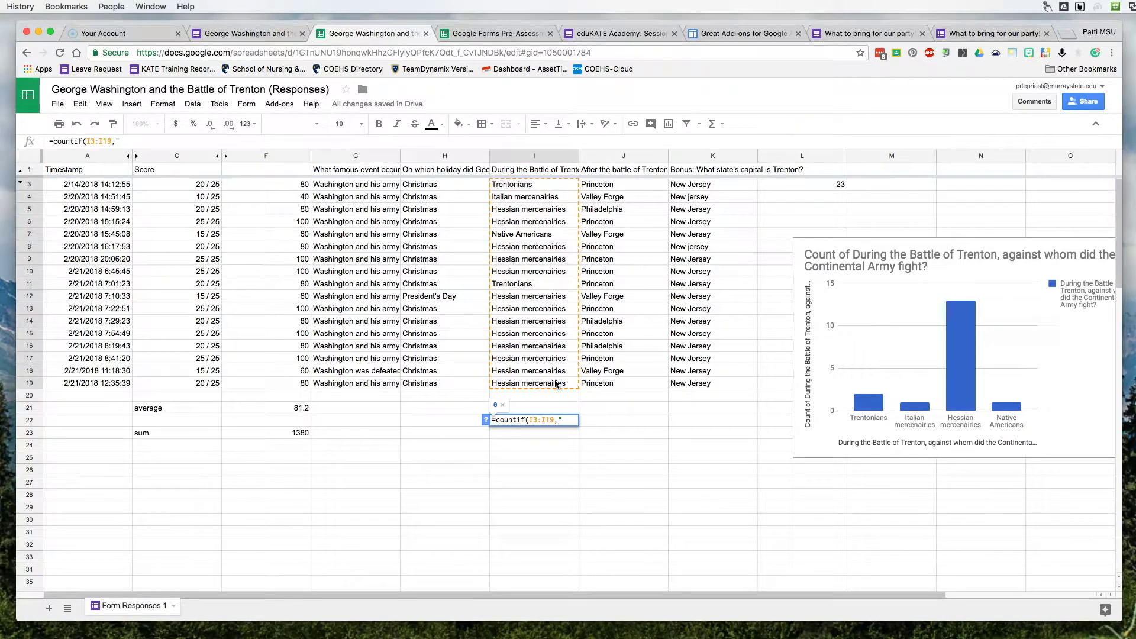
text(Hessian mercenairies)
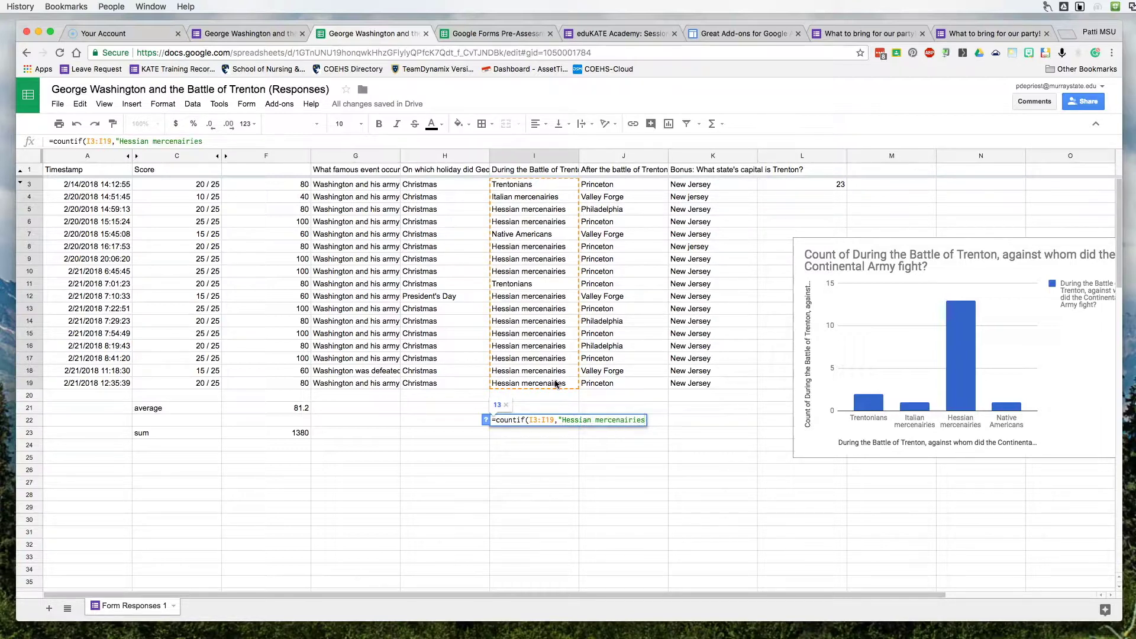
text("))
key(Return)
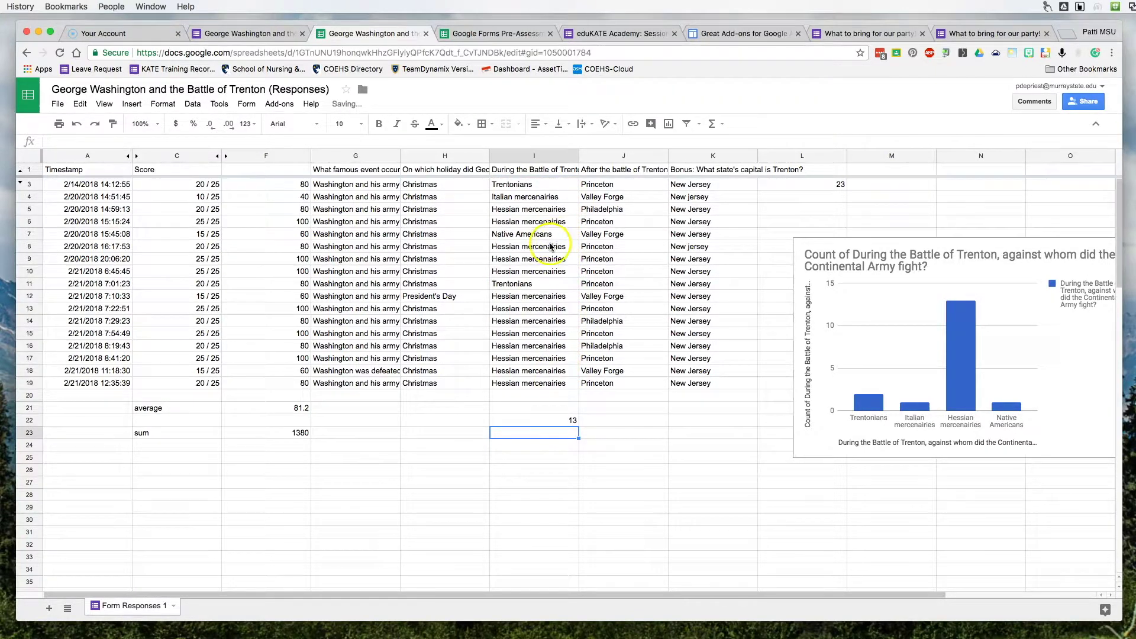
key(Up)
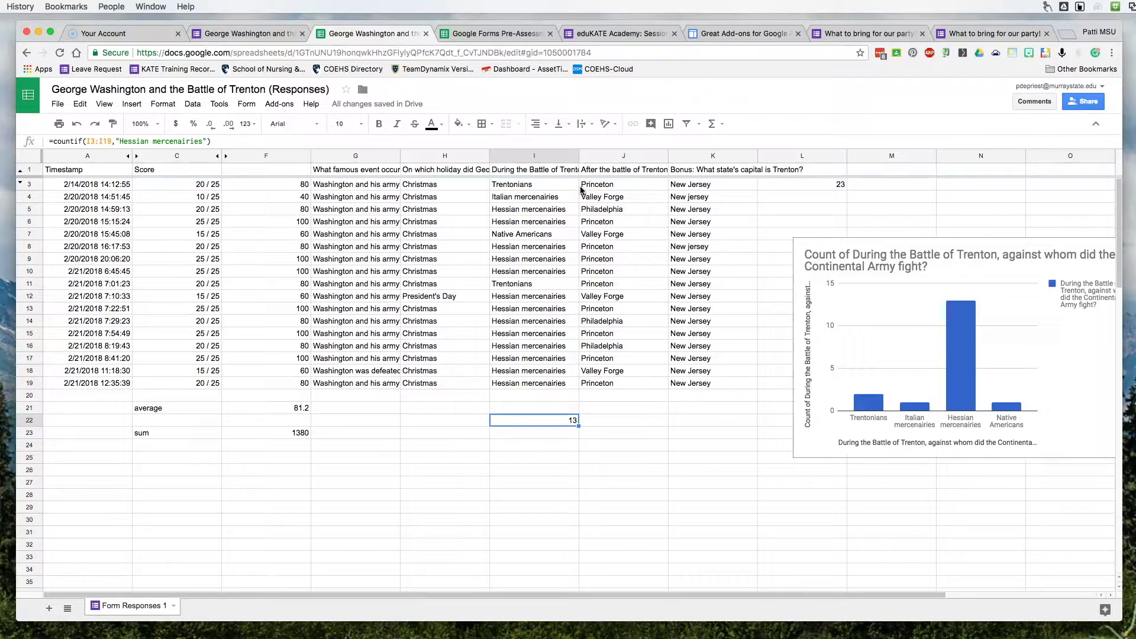
Review the quiz form's installed add-ons, and return to the responses spreadsheet to view the first quiz question's header in G1.
click(246, 34)
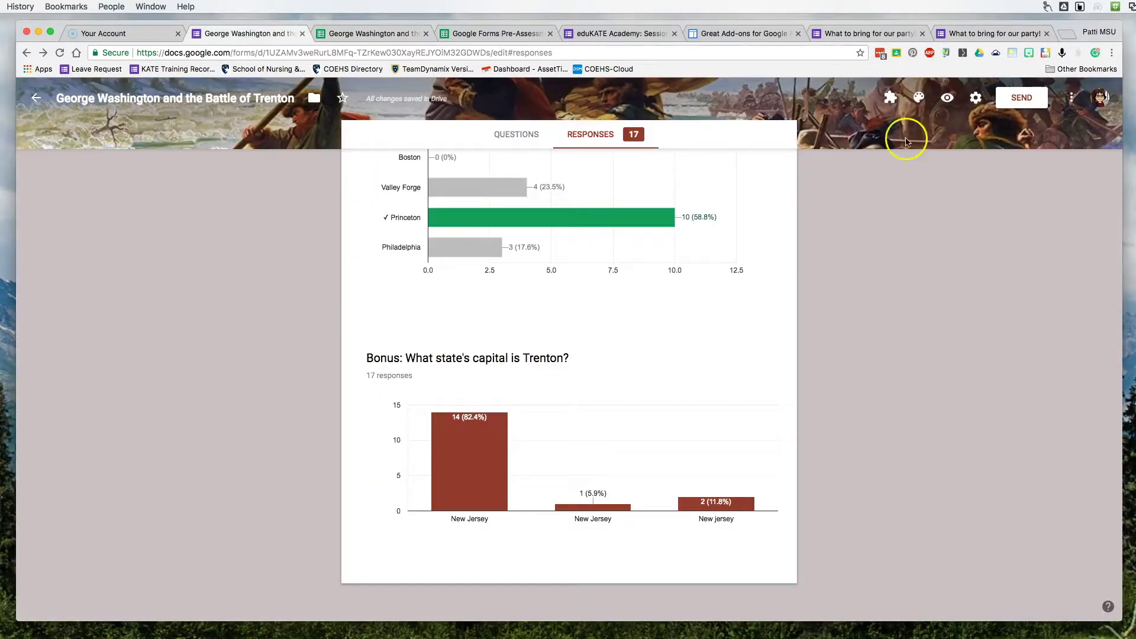
click(890, 98)
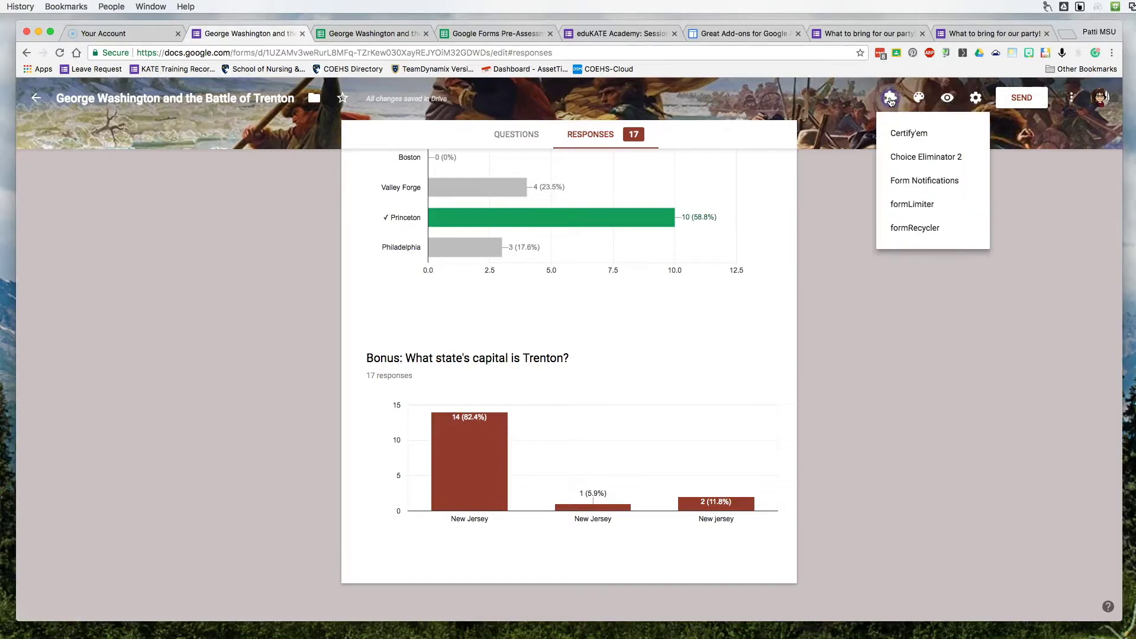
click(942, 160)
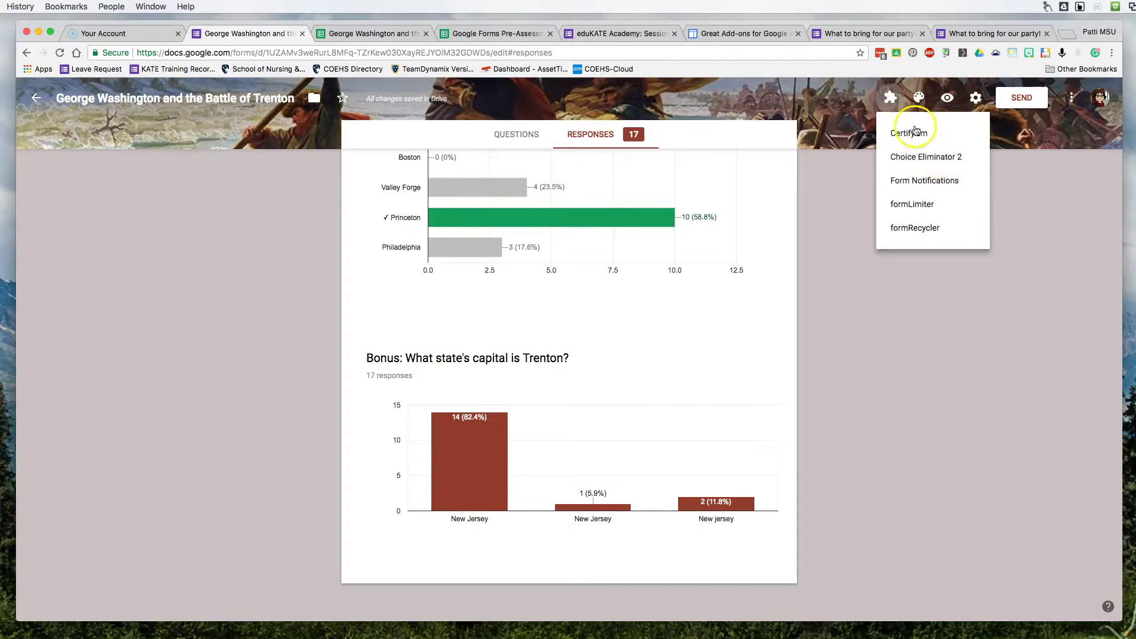
click(375, 33)
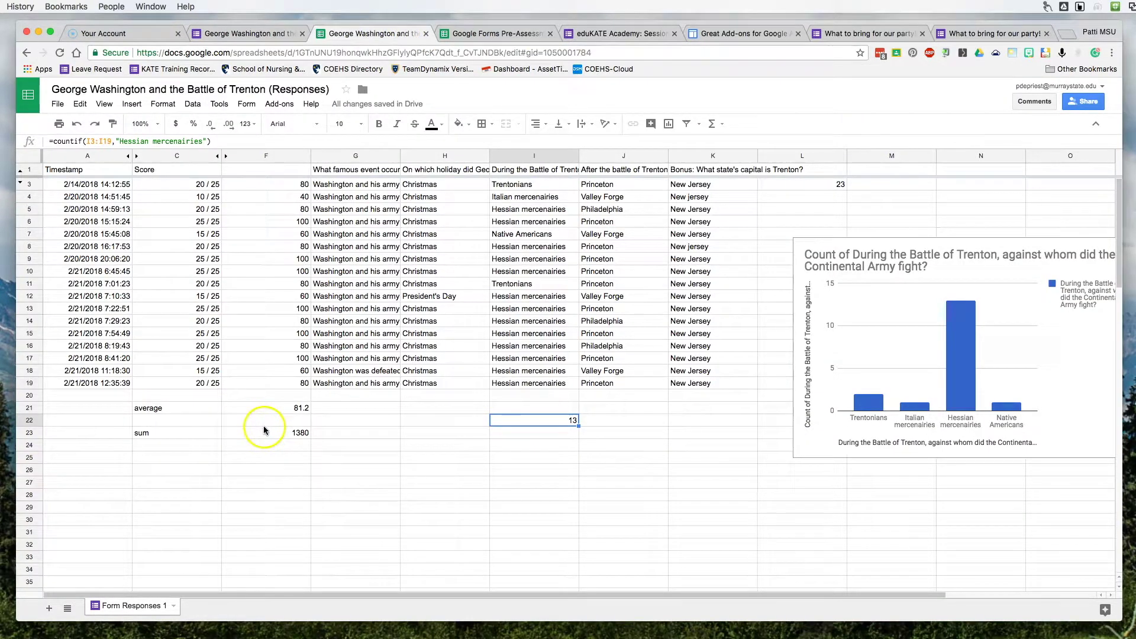
click(378, 169)
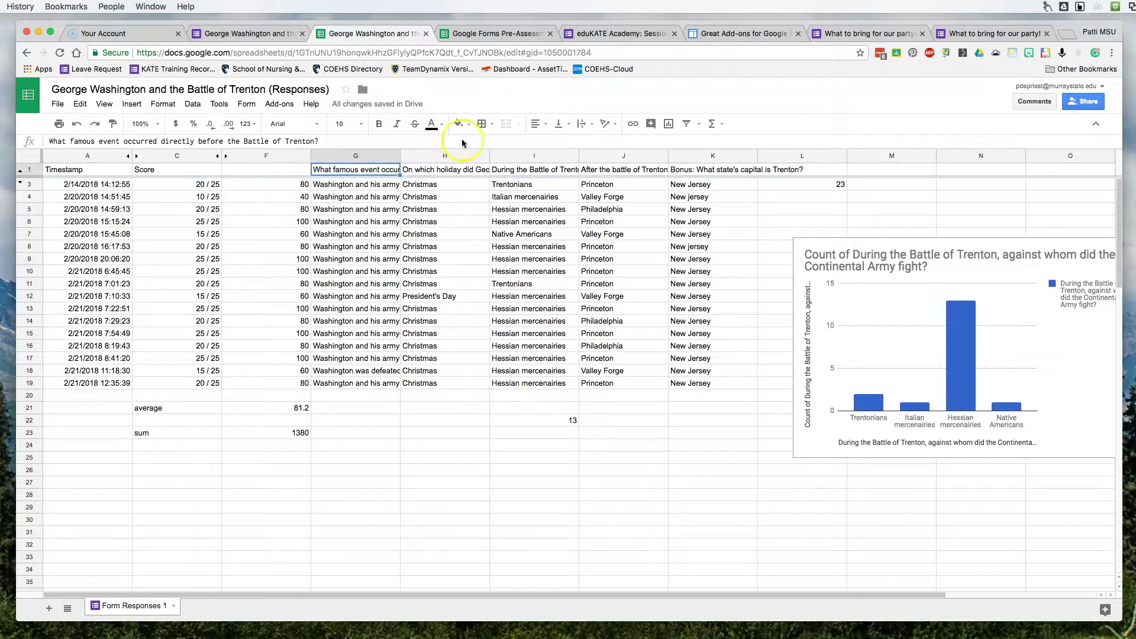
Wrap the text of the five quiz question headers in G1 through K1.
click(592, 126)
click(601, 145)
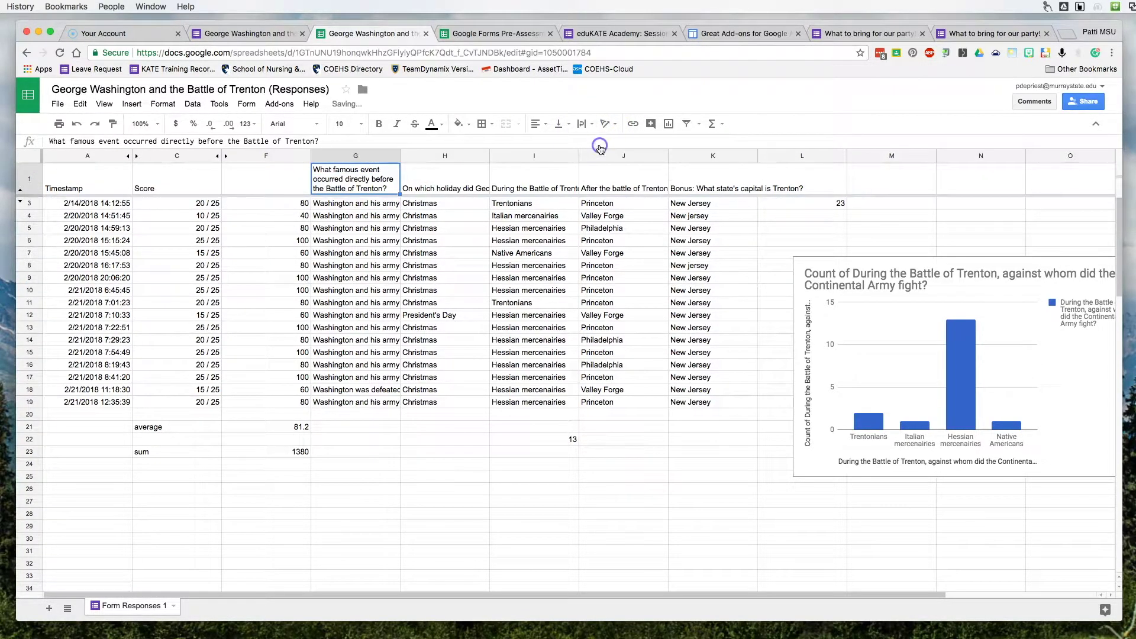
click(423, 179)
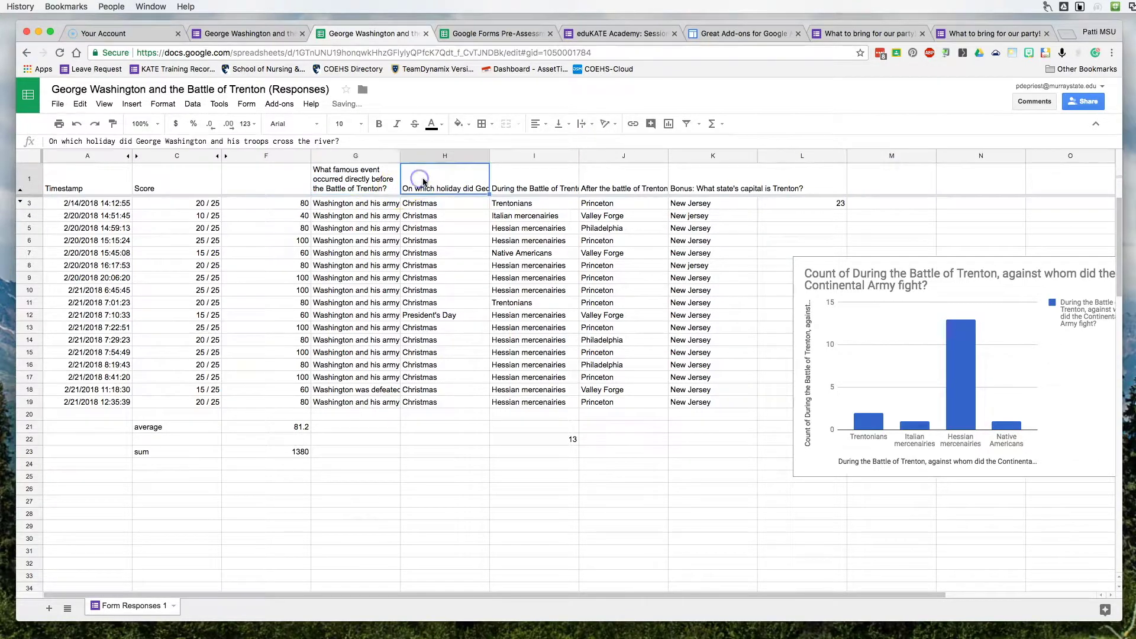
mouse_move(424, 179)
mouse_down()
mouse_move(765, 176)
mouse_move(748, 179)
mouse_up()
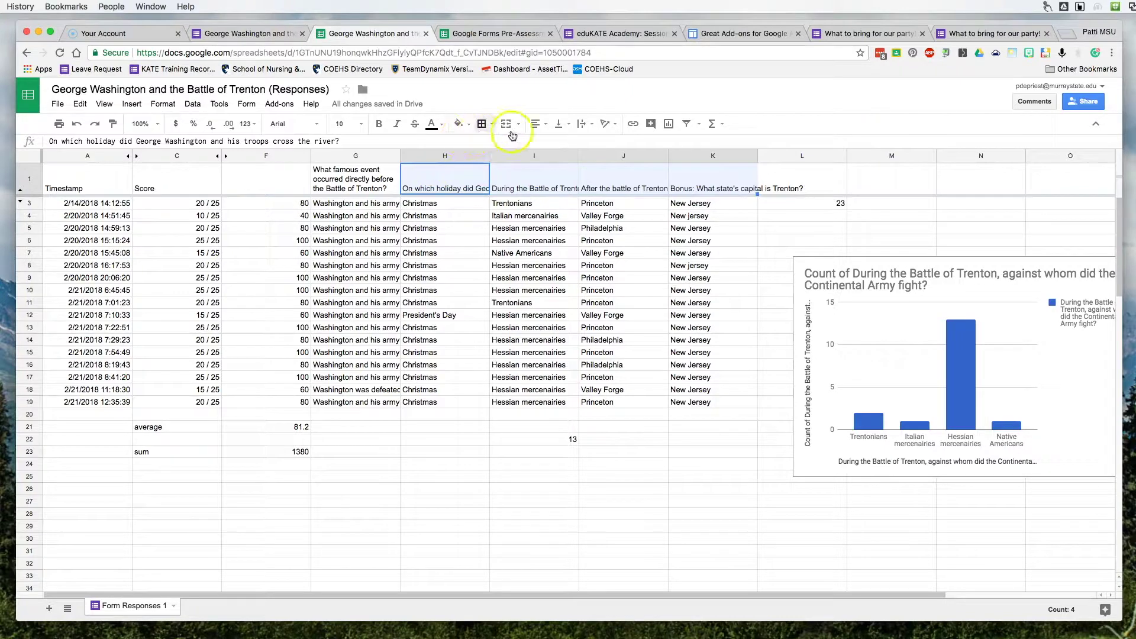
click(589, 124)
click(601, 145)
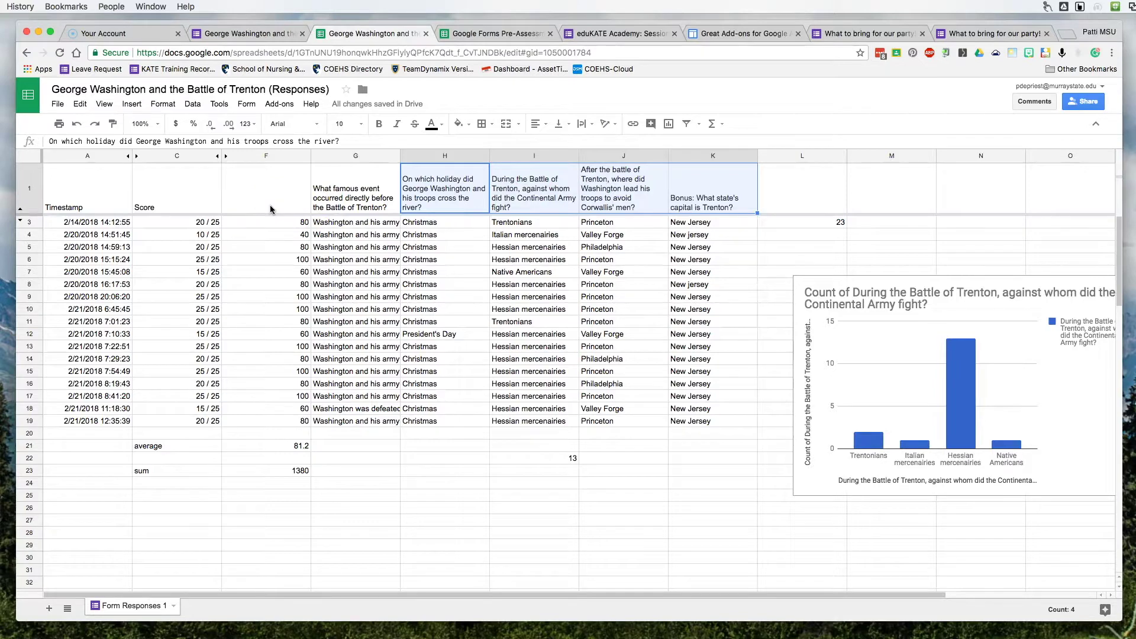
Apply all borders and a light blue fill to the header row cells from Timestamp in A1 through K1.
drag(112, 196, 680, 202)
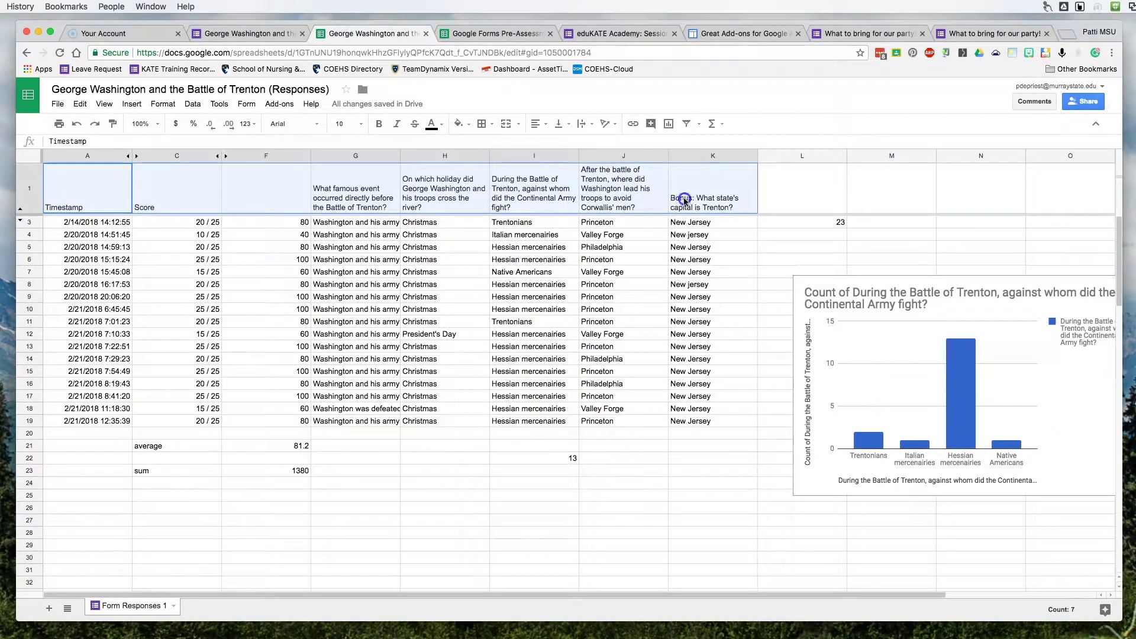
click(483, 124)
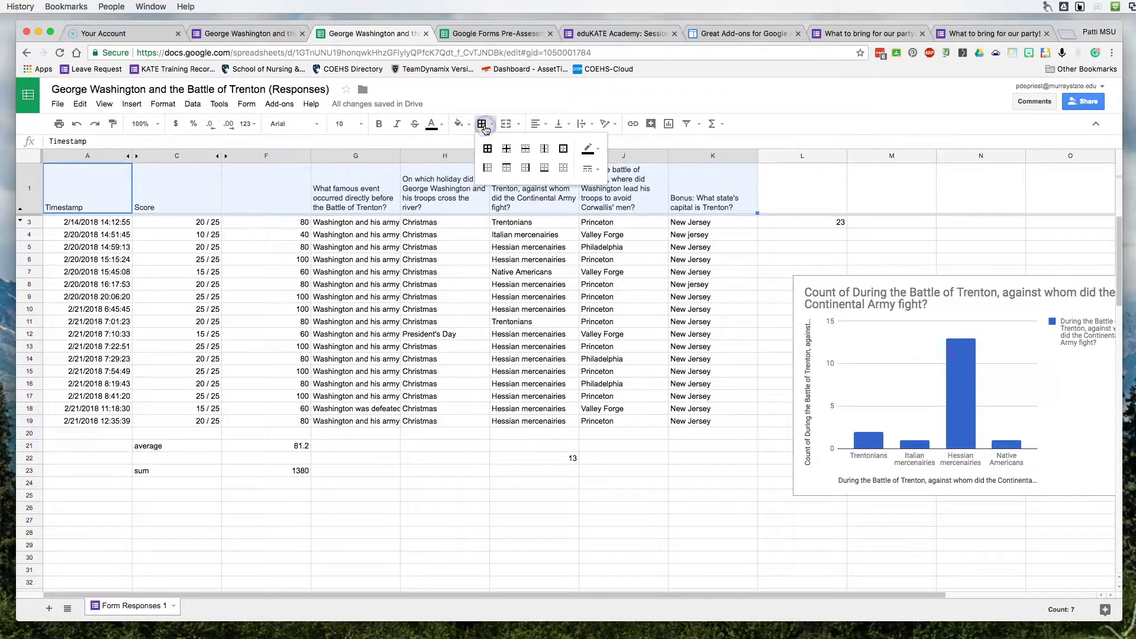
click(488, 149)
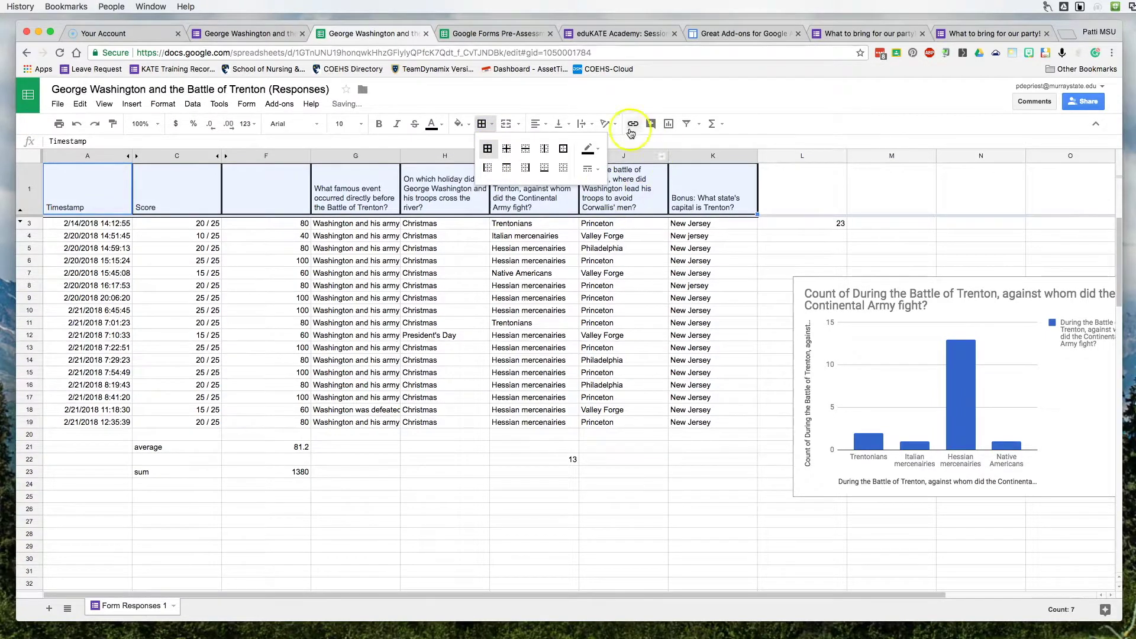
click(460, 123)
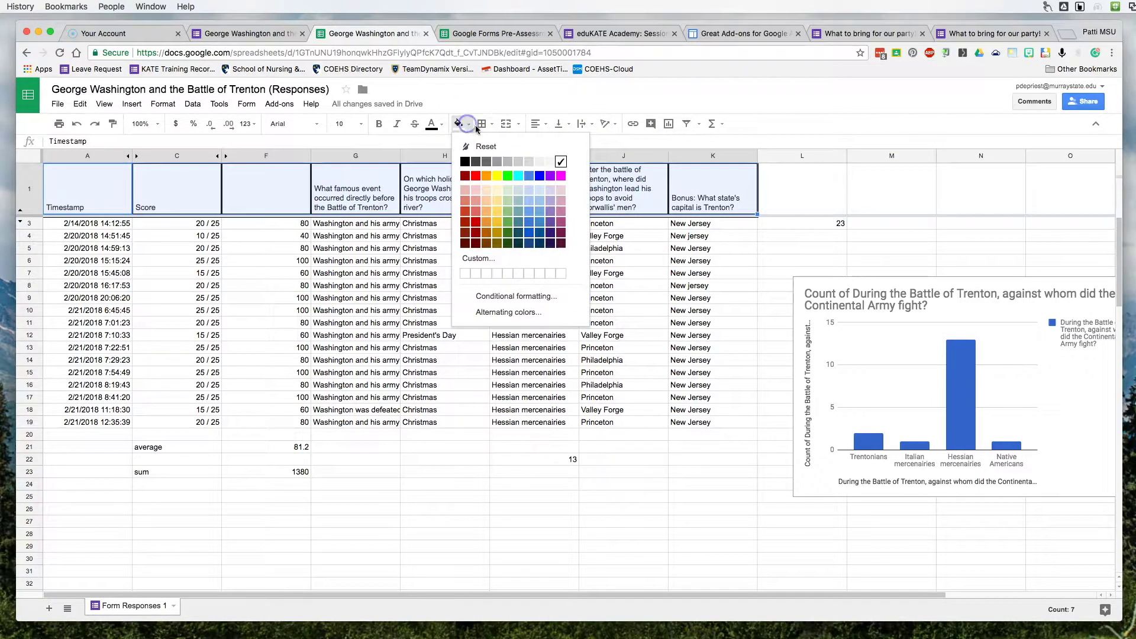
click(530, 195)
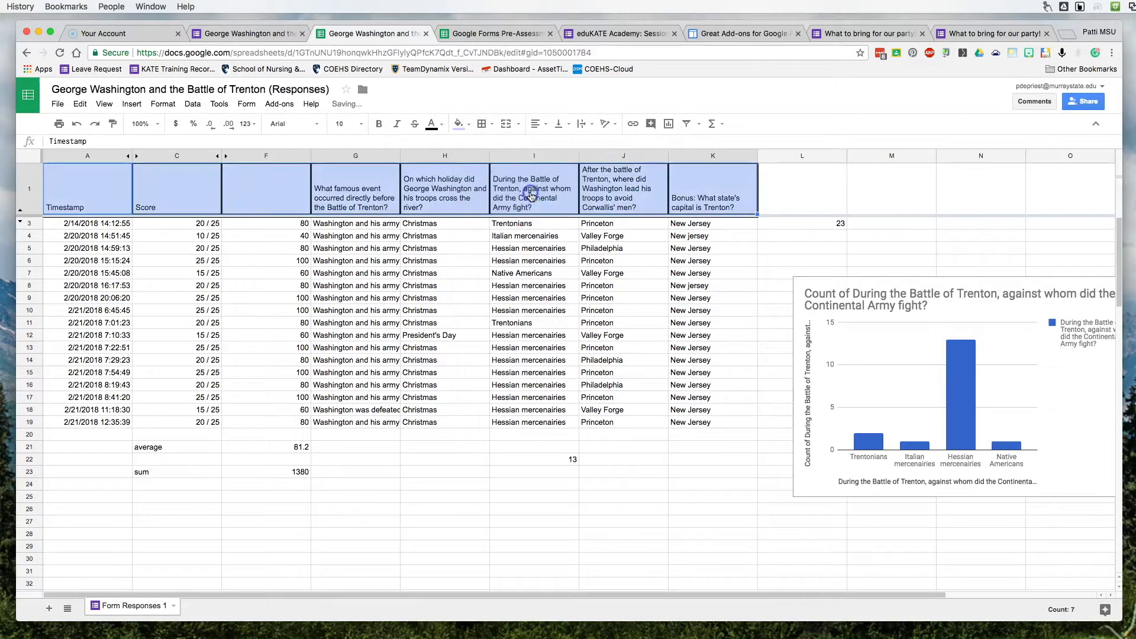
click(528, 193)
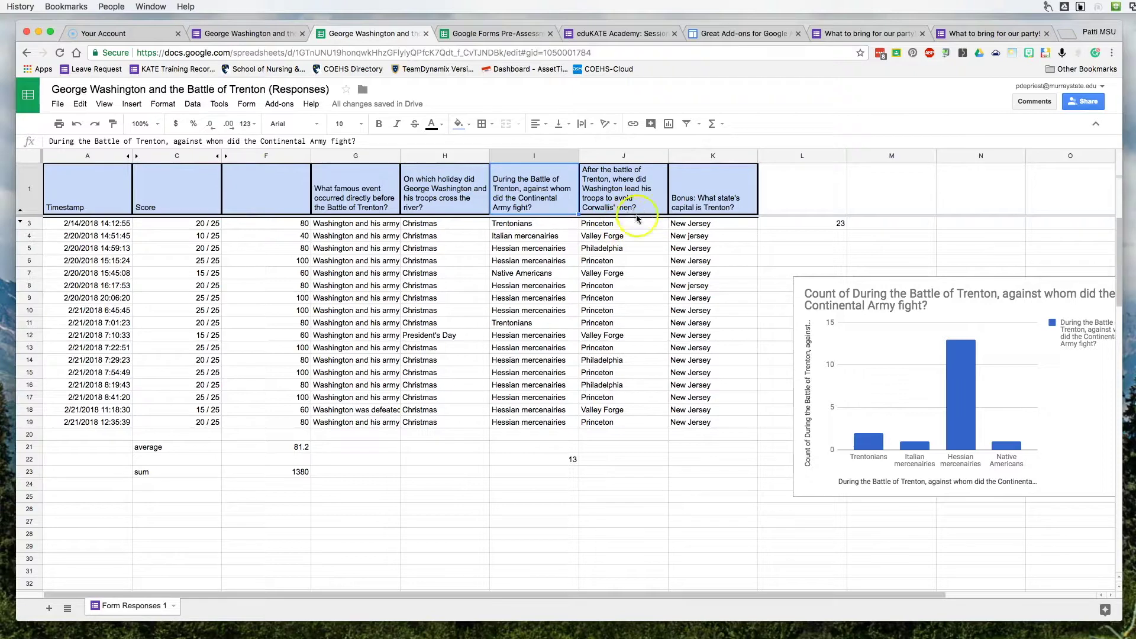
Sort the sheet A → Z by column J, the question about where Washington led his troops, and select L1.
click(609, 224)
click(661, 156)
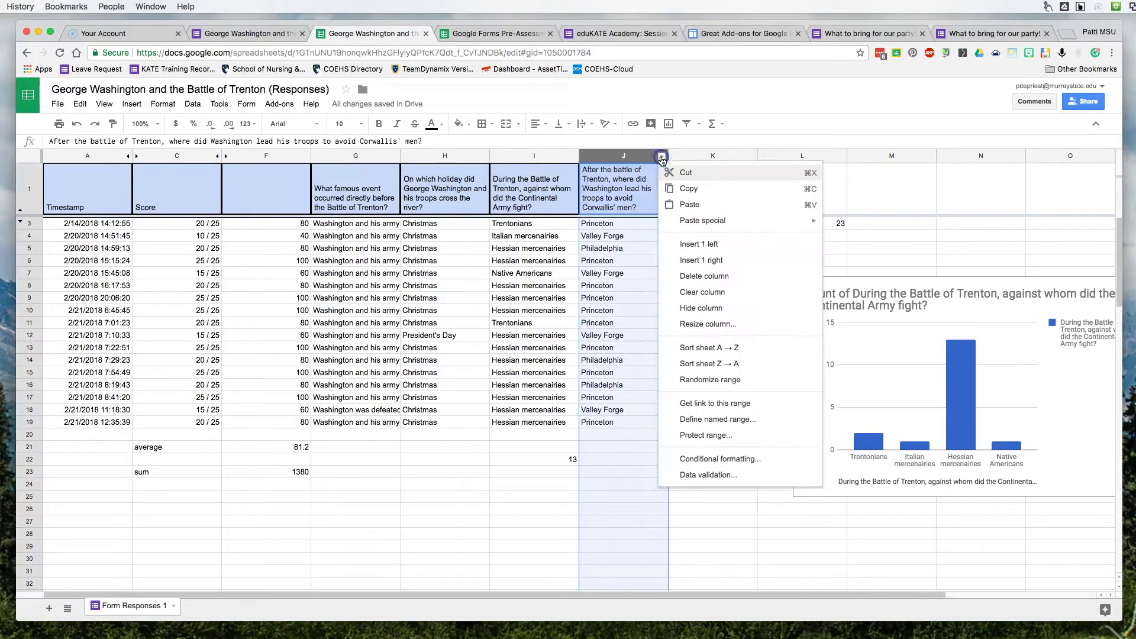
click(729, 348)
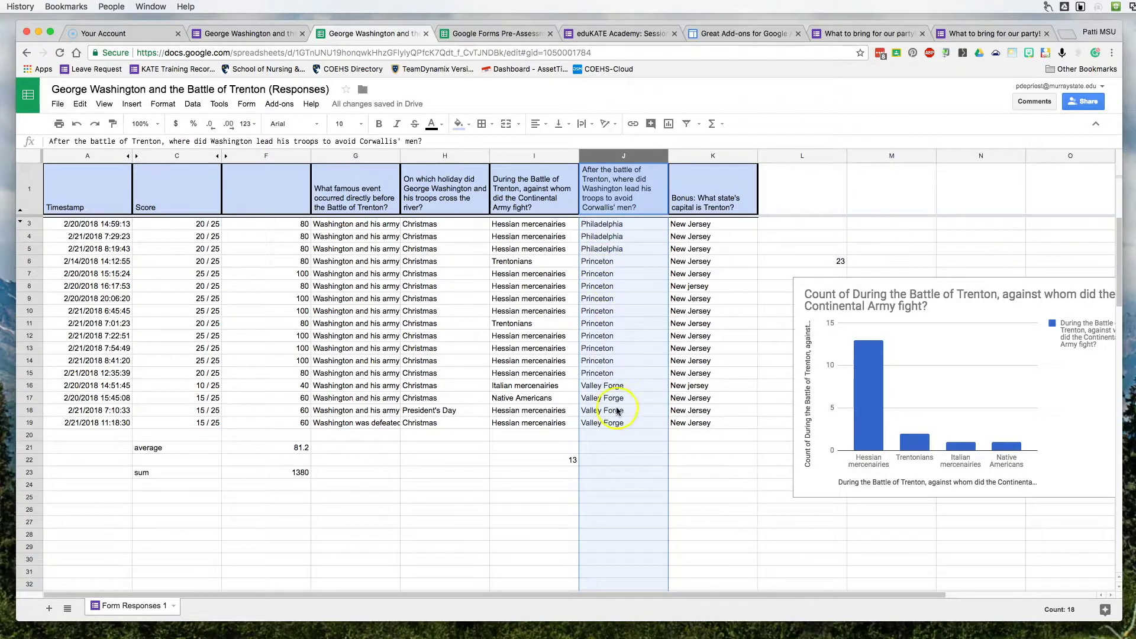
click(801, 187)
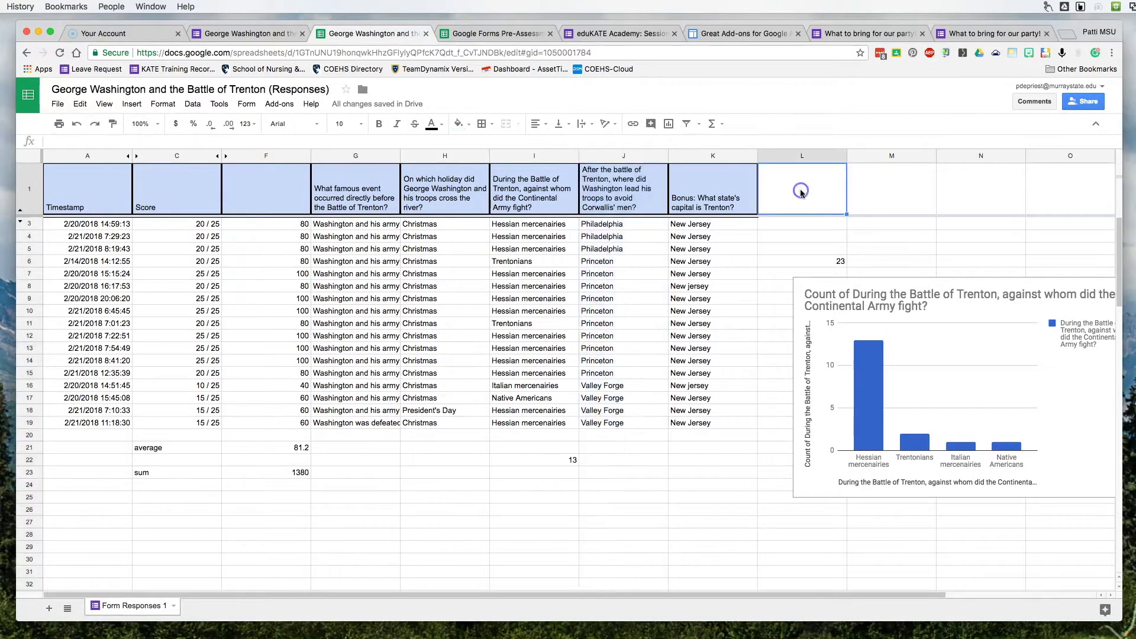
Review the add-ons installed in the responses spreadsheet, and close the list without starting one.
click(279, 106)
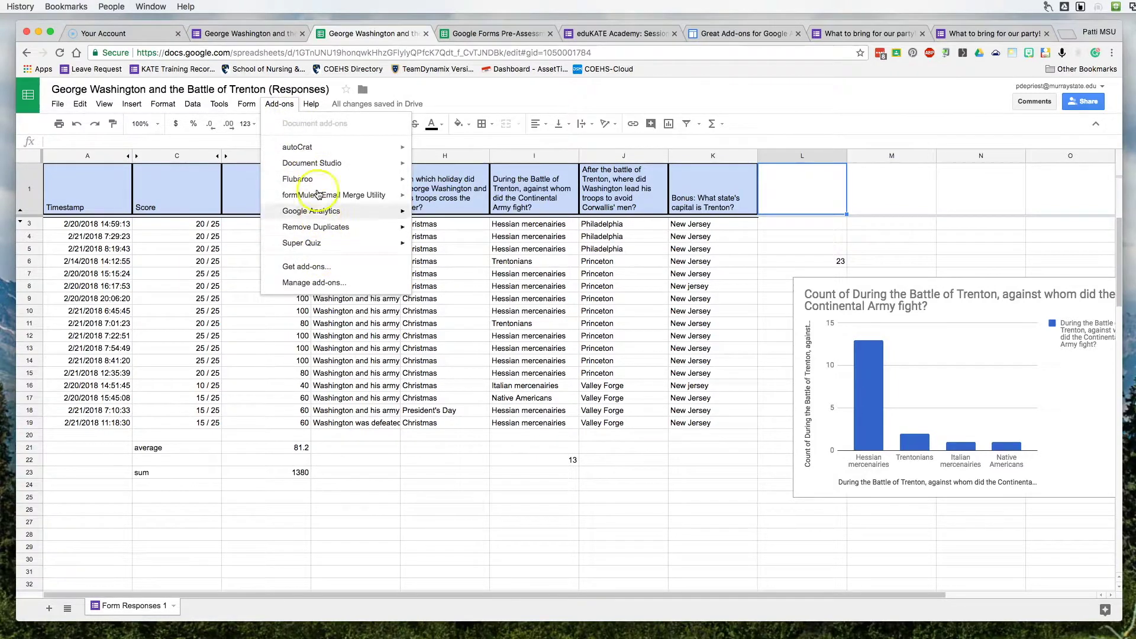
mouse_move(316, 170)
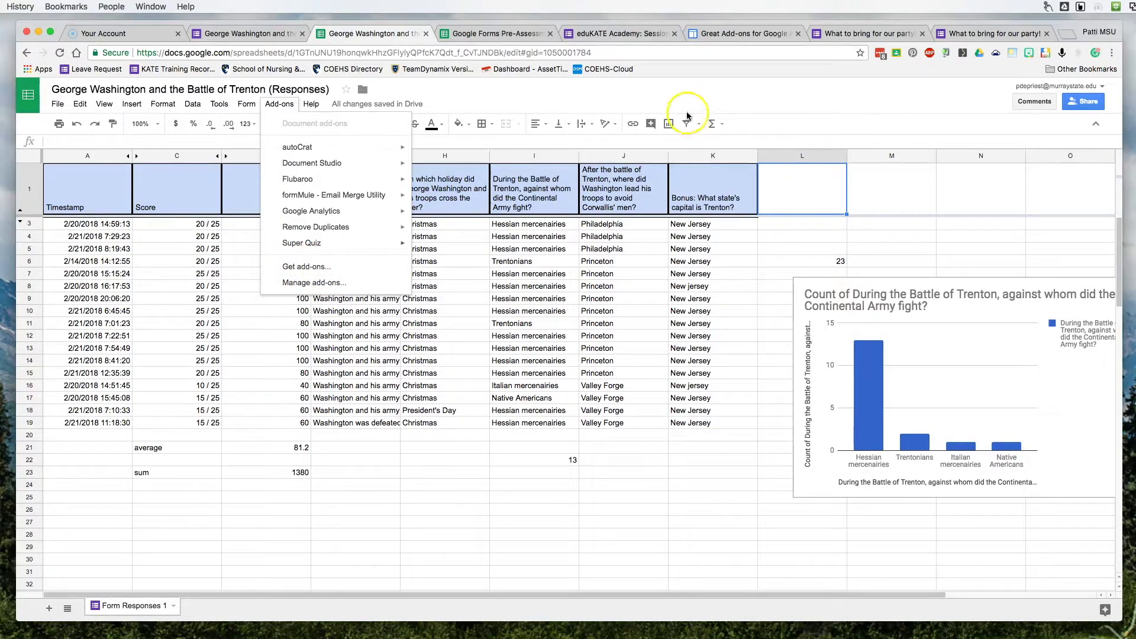
click(781, 105)
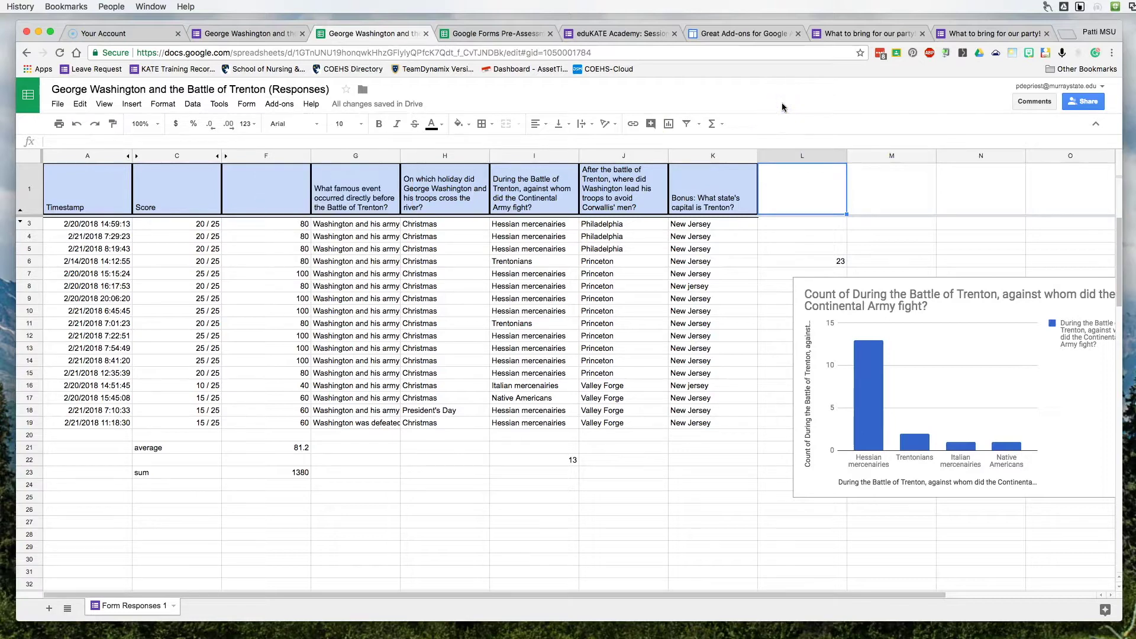